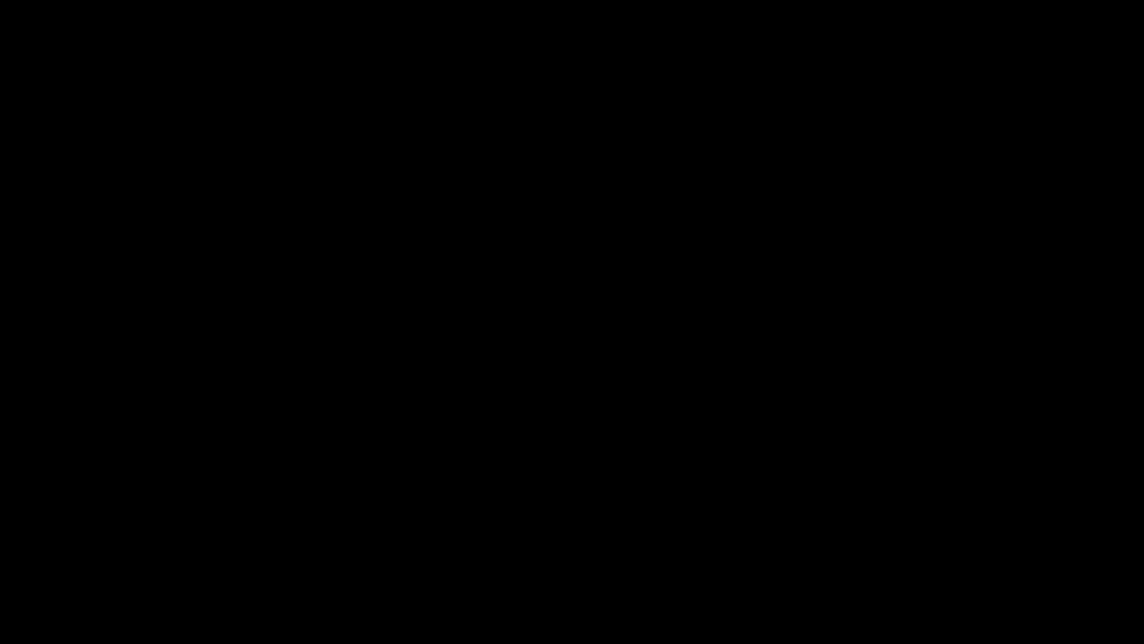
Add all the rat, ratfolk and player character tokens to the combat encounter and display the encounter tracker
{"action": "left_click_drag", "start_coordinate": [185, 86], "coordinate": [834, 516]}
{"action": "right_click", "coordinate": [667, 197]}
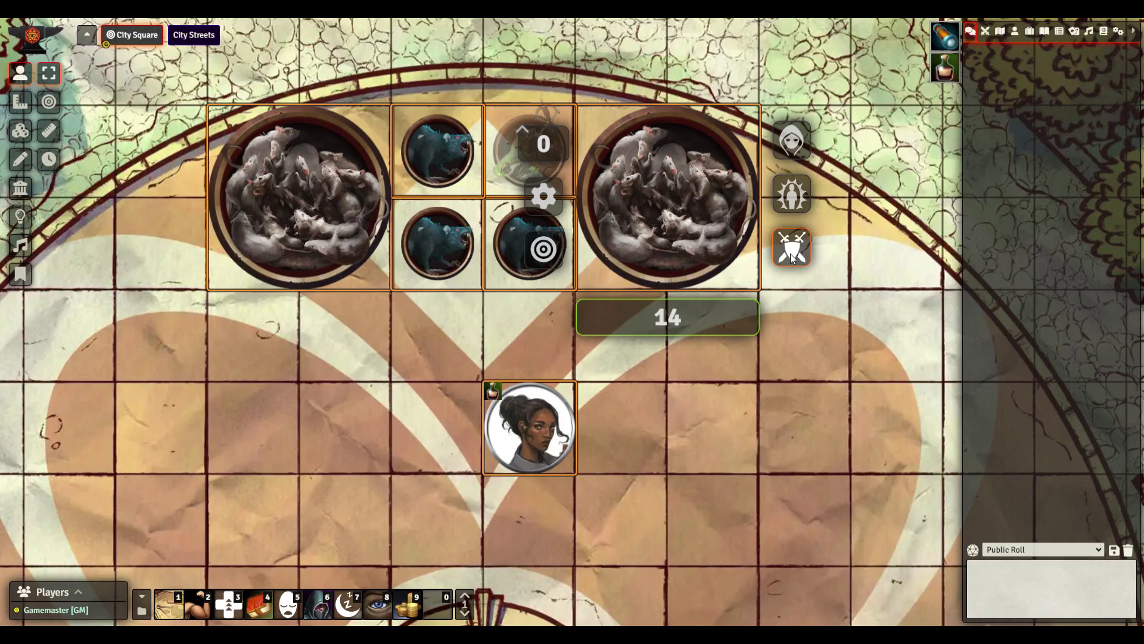
{"action": "left_click", "coordinate": [860, 365]}
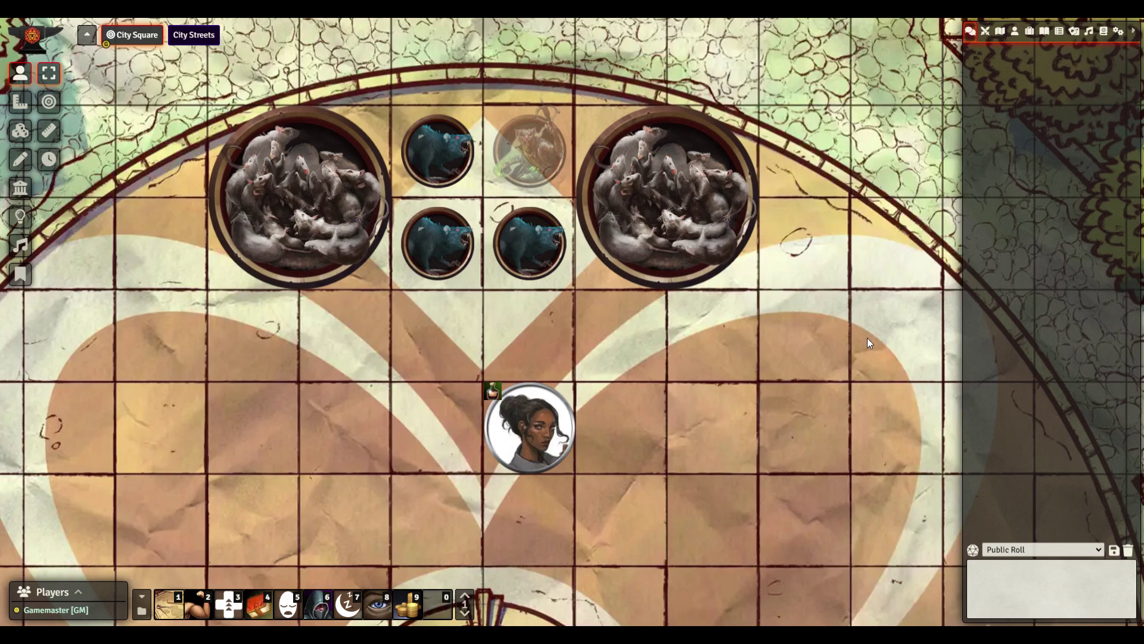
{"action": "left_click", "coordinate": [985, 31]}
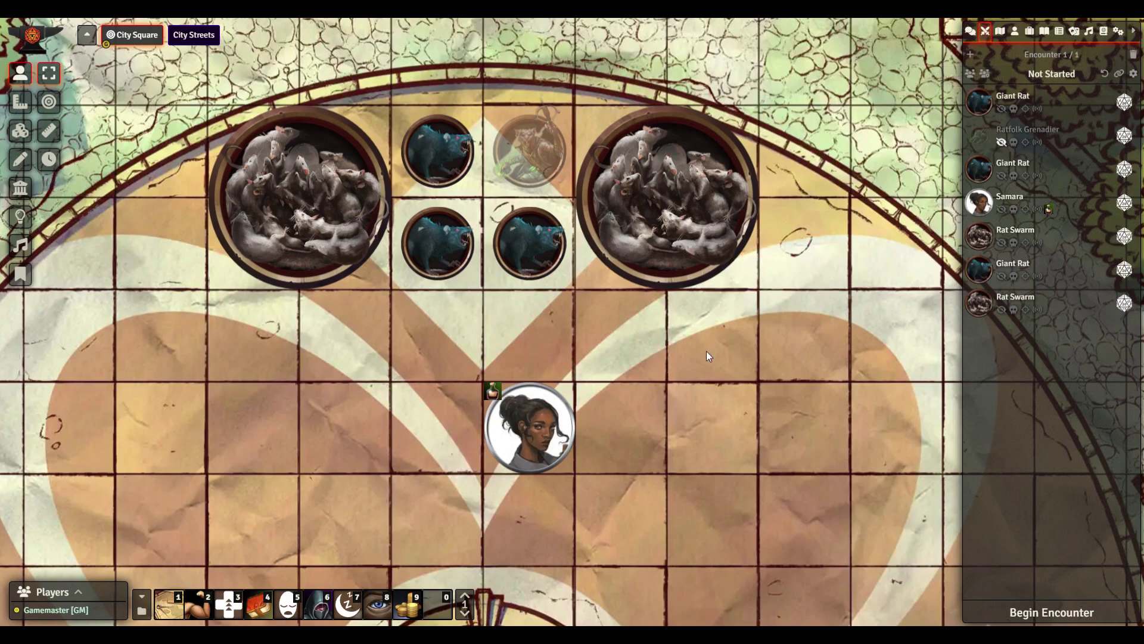
Examine the Giant Rat and Rat Swarm token sheets, including their initiative statistics, and close both
{"action": "double_click", "coordinate": [530, 243]}
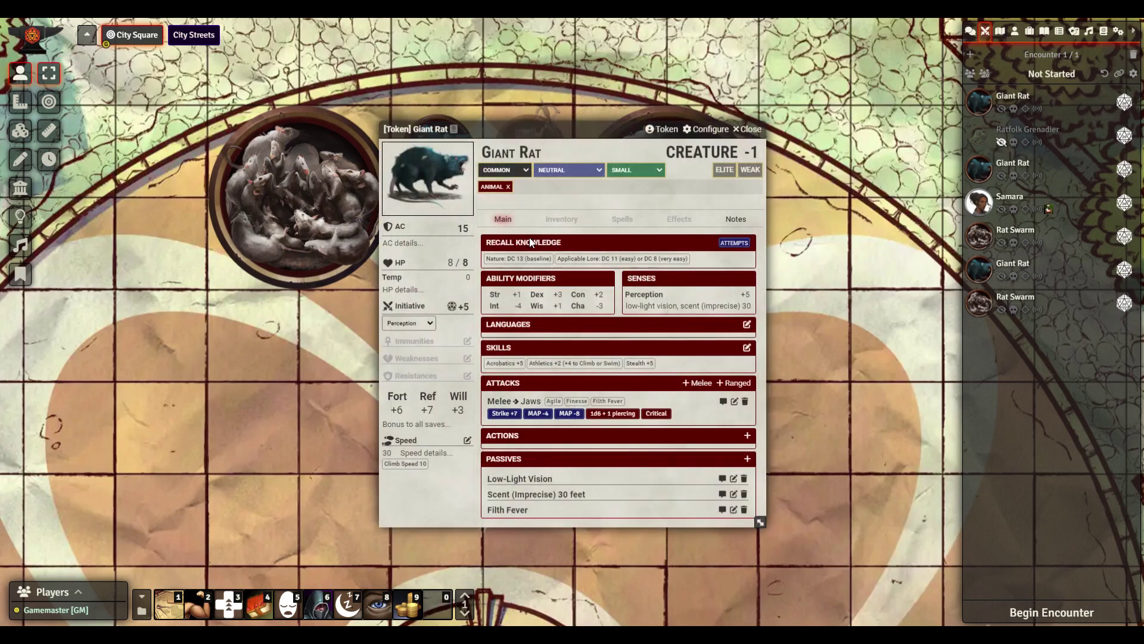
{"action": "double_click", "coordinate": [1025, 301]}
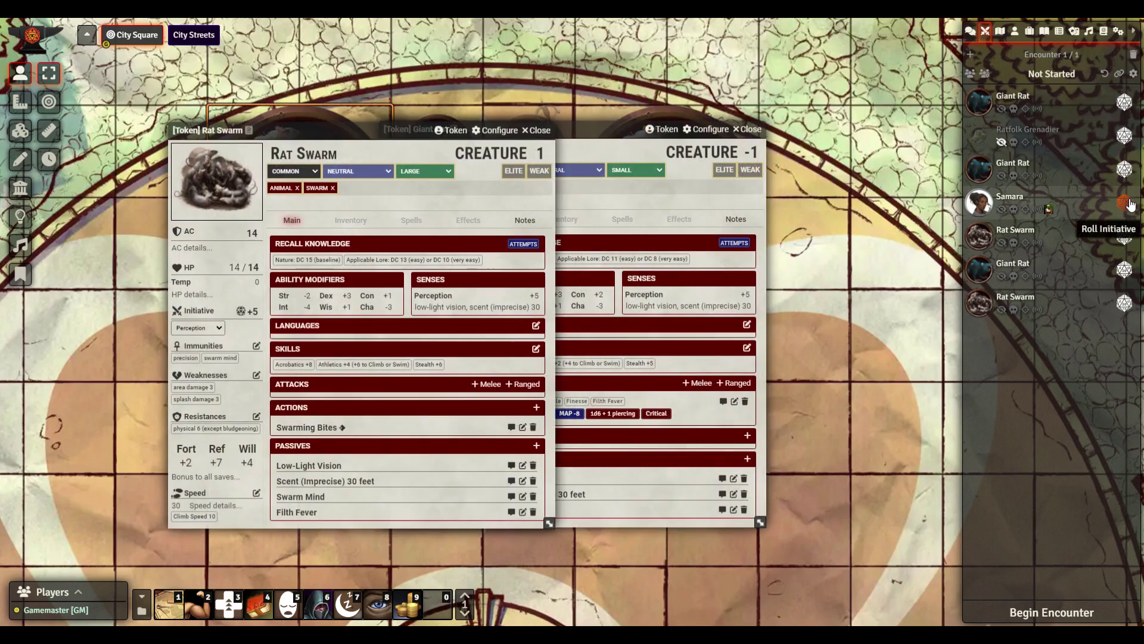
{"action": "left_click", "coordinate": [752, 129]}
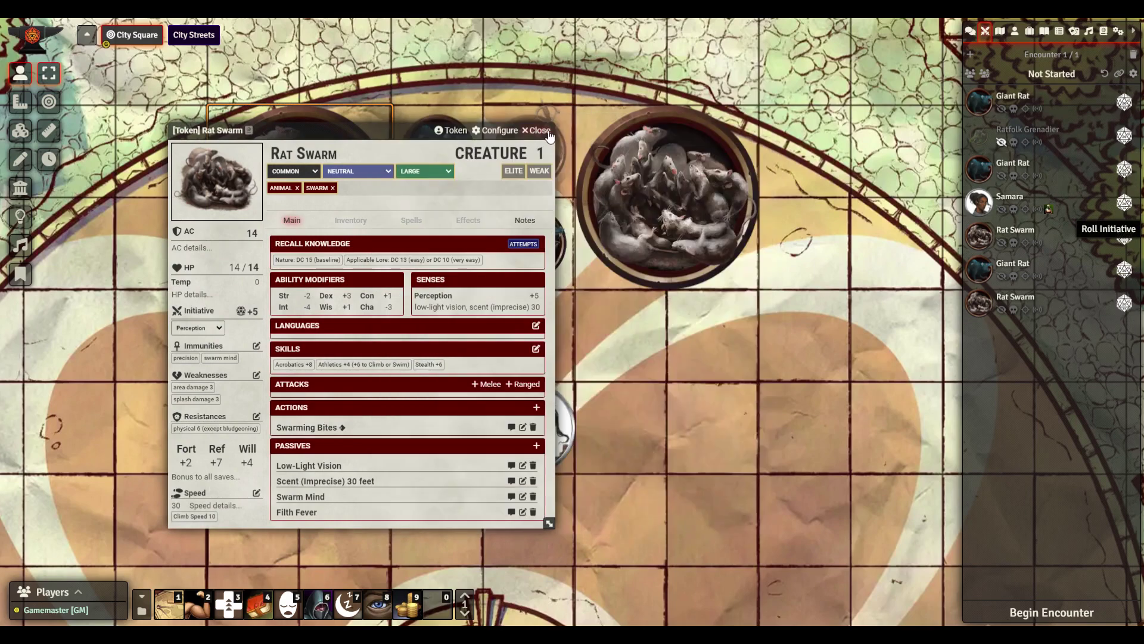
{"action": "left_click", "coordinate": [549, 133]}
{"action": "left_click", "coordinate": [846, 238]}
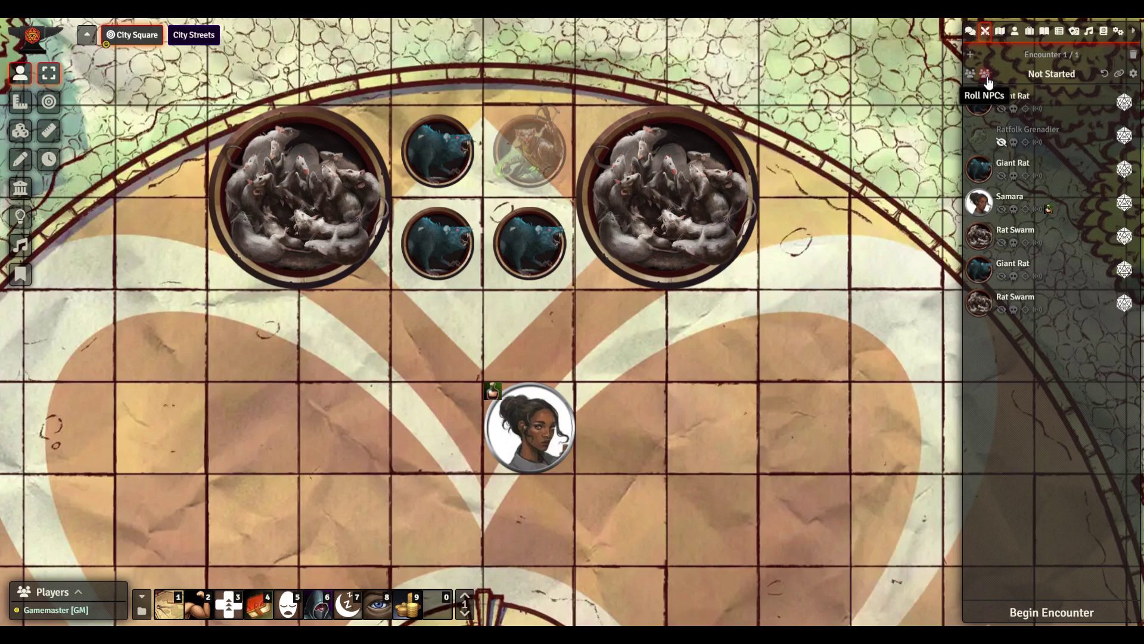
Roll initiative for all NPCs and for the remaining combatants, and review the rolls in the chat log
{"action": "left_click", "coordinate": [987, 76]}
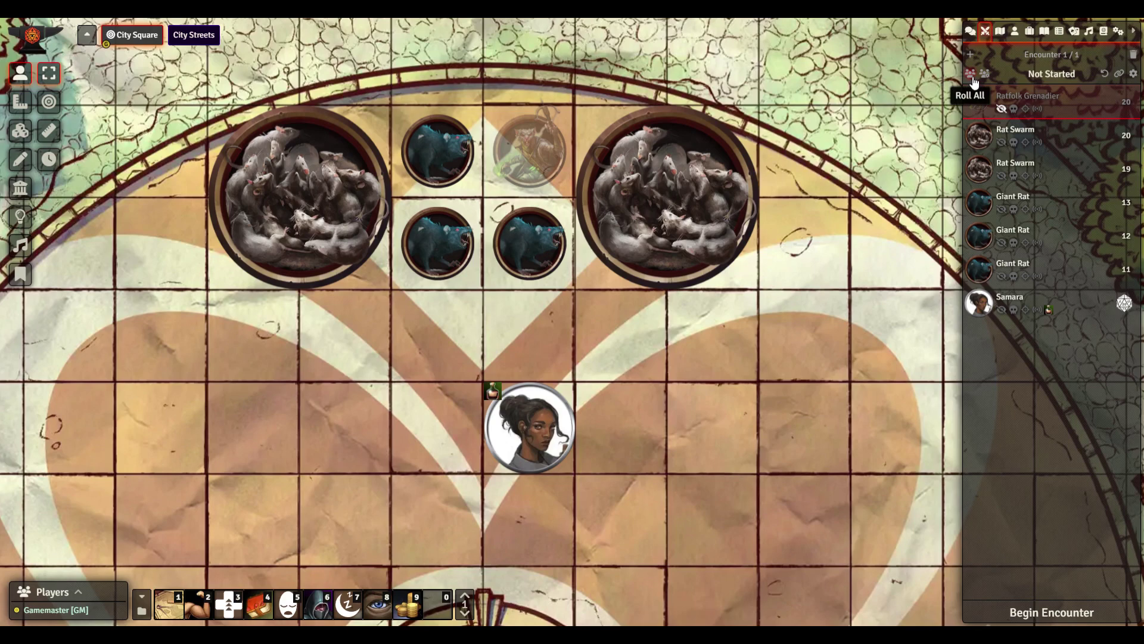
{"action": "left_click", "coordinate": [972, 75]}
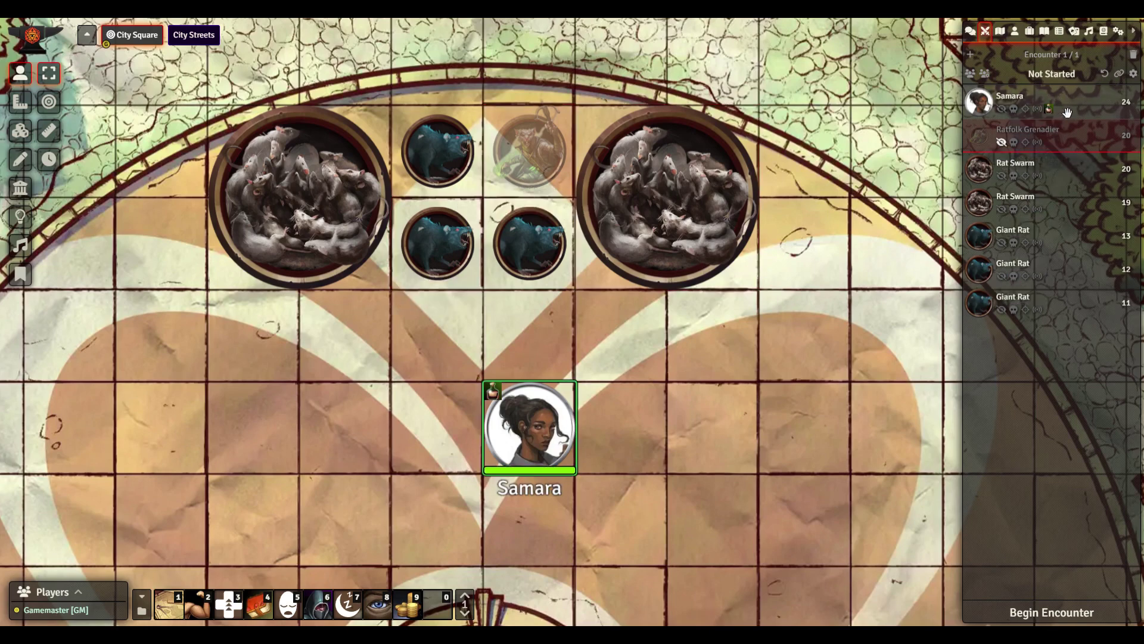
{"action": "left_click", "coordinate": [972, 34]}
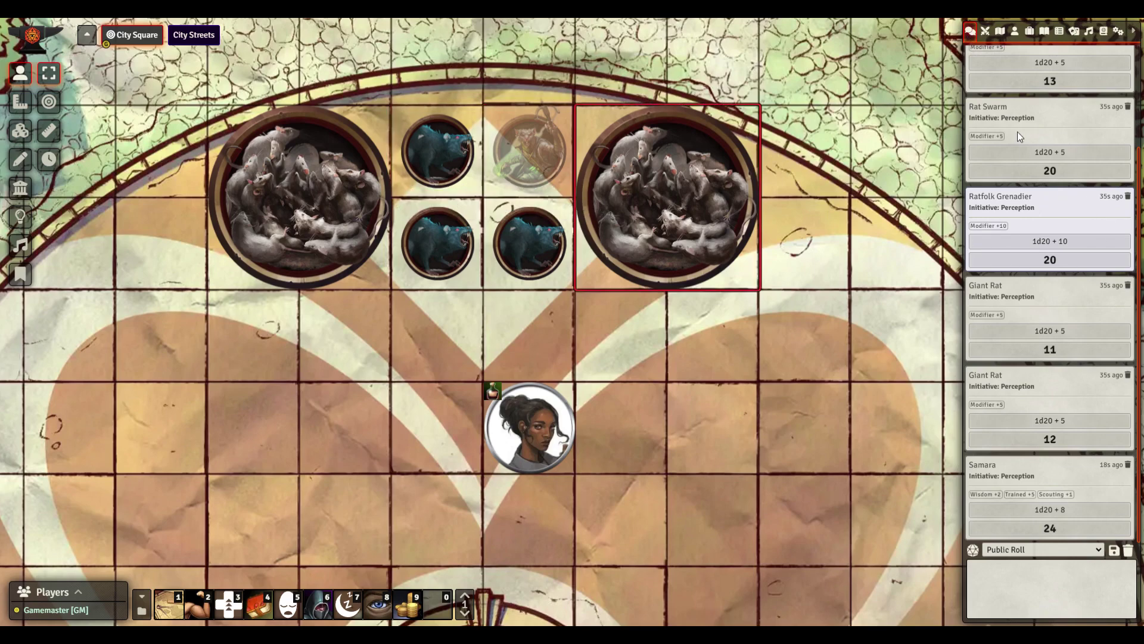
{"action": "left_click", "coordinate": [985, 31]}
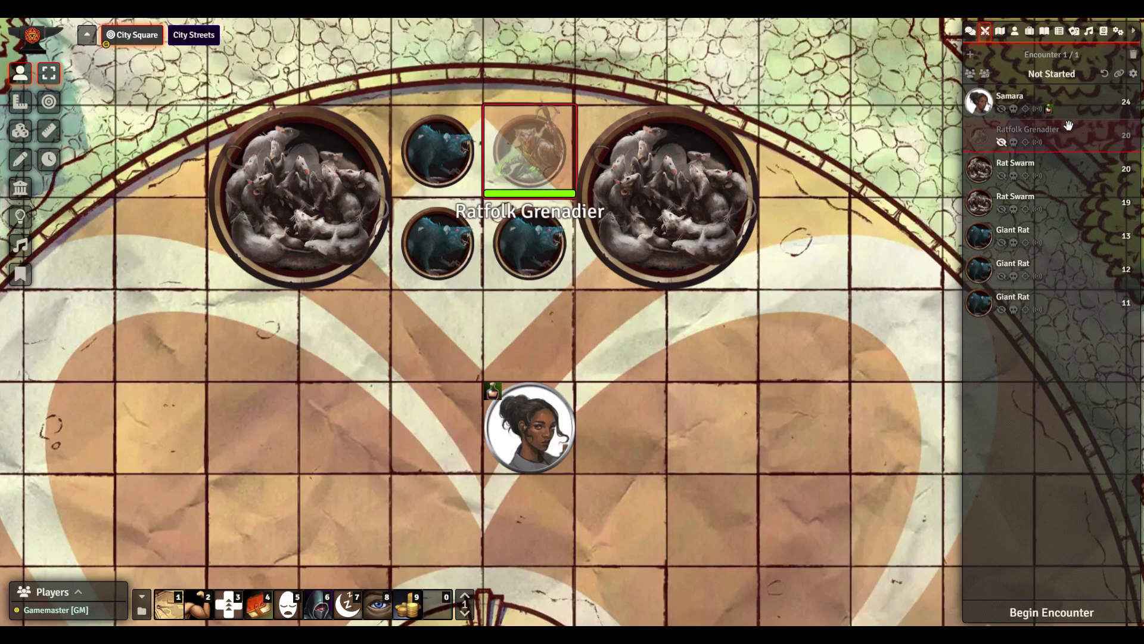
Set the chat roll mode to Self Roll
{"action": "left_click", "coordinate": [970, 31]}
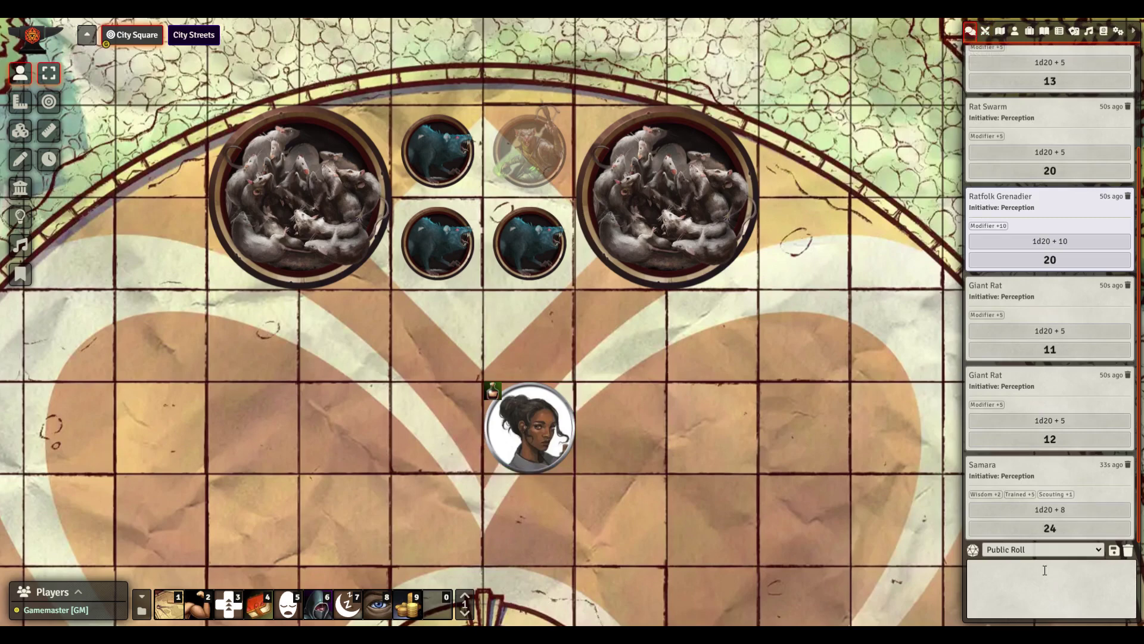
{"action": "left_click", "coordinate": [1035, 554]}
{"action": "left_click", "coordinate": [1040, 606]}
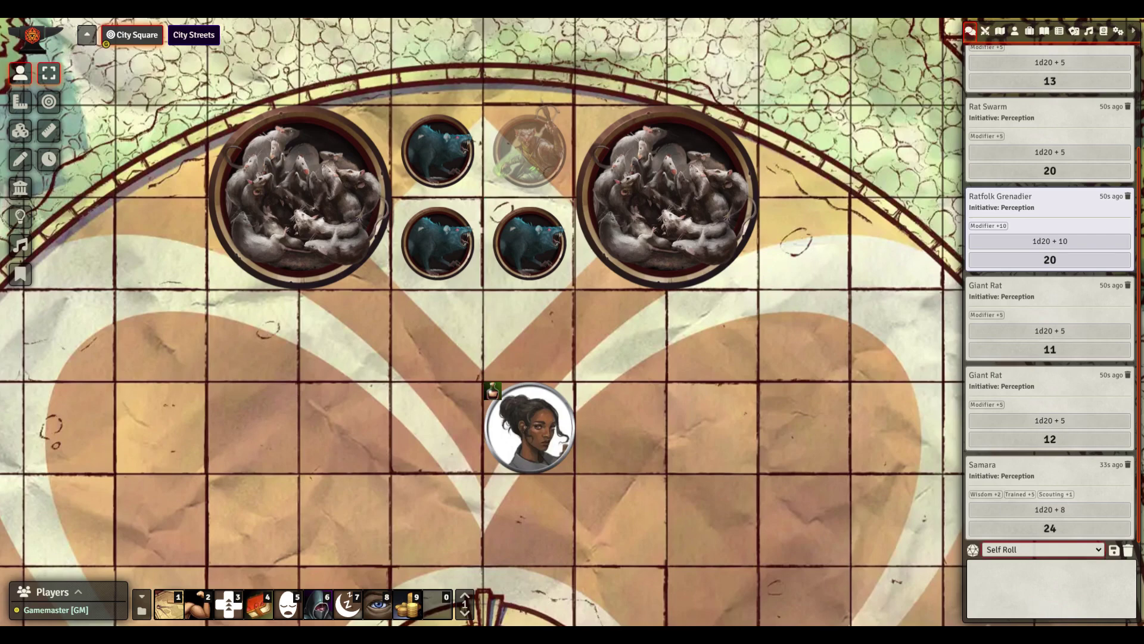
{"action": "left_click", "coordinate": [985, 31]}
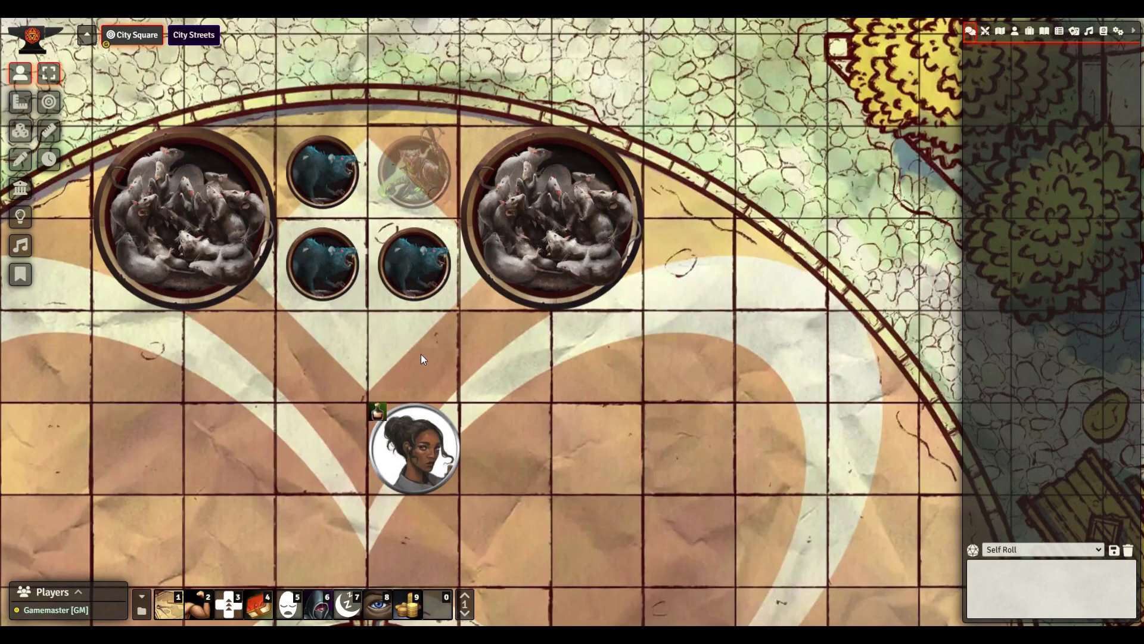
Roll an Acrobatics check from the eastern Rat Swarm's sheet and apply the result as its initiative
{"action": "double_click", "coordinate": [551, 218]}
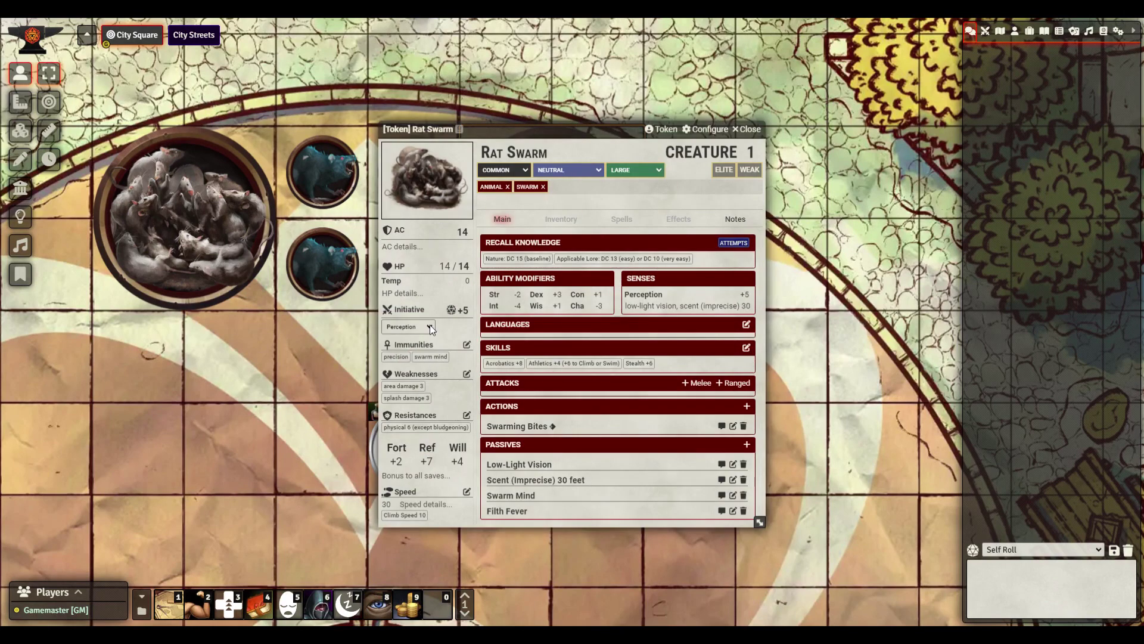
{"action": "left_click", "coordinate": [515, 364]}
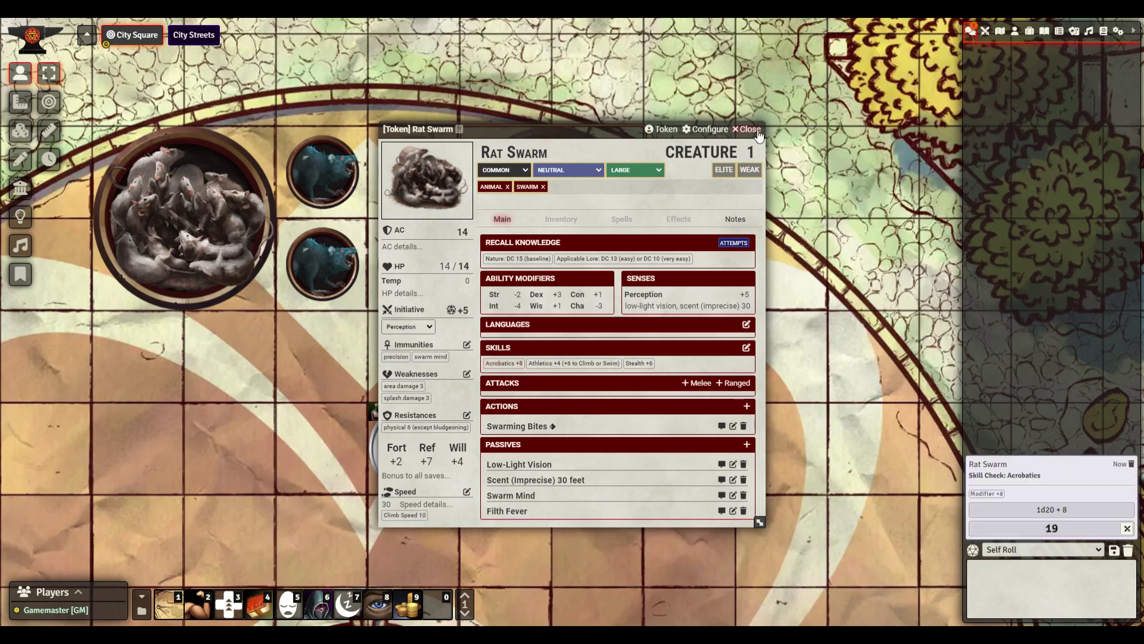
{"action": "left_click", "coordinate": [757, 132]}
{"action": "left_click", "coordinate": [1129, 529]}
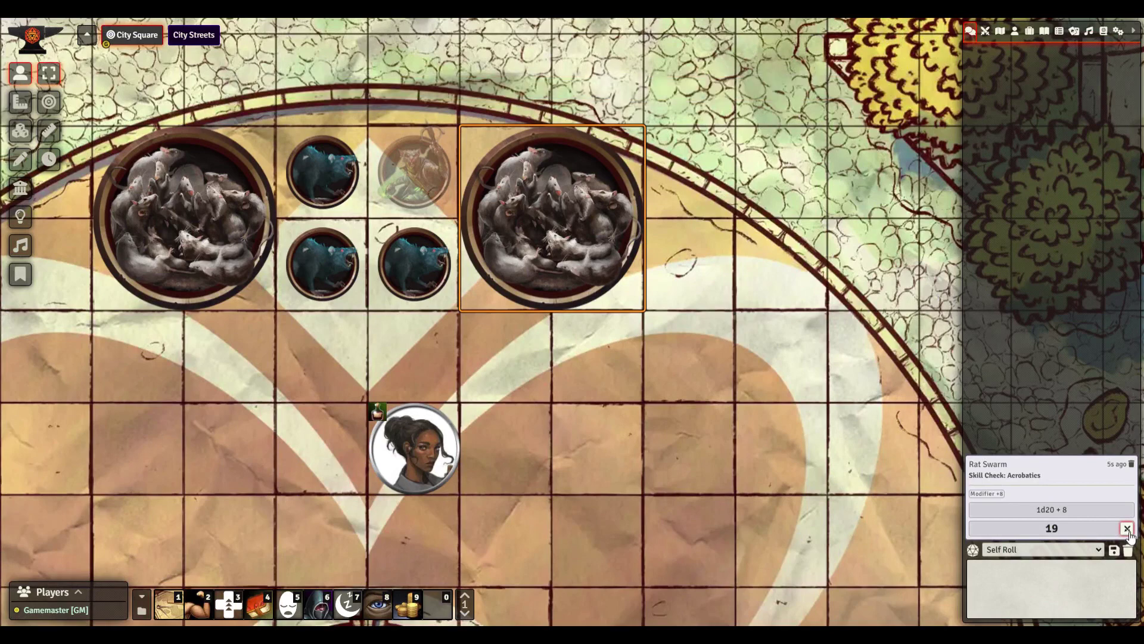
{"action": "left_click", "coordinate": [823, 320]}
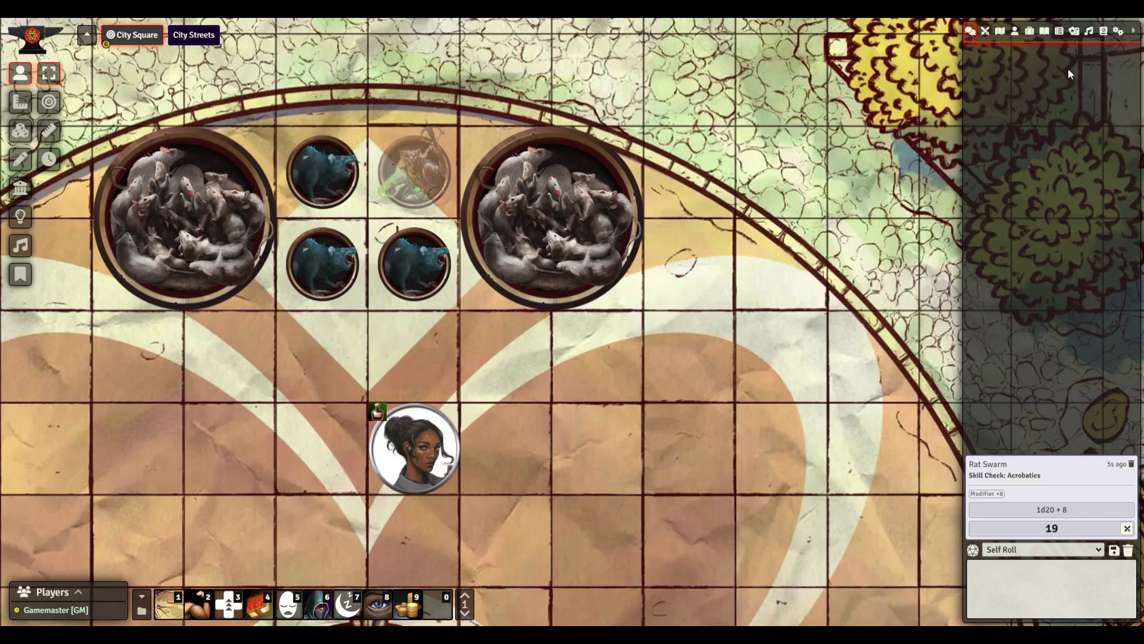
Examine the macros in the PF2e Macros compendium, close it, and return to the chat log
{"action": "left_click", "coordinate": [1106, 31]}
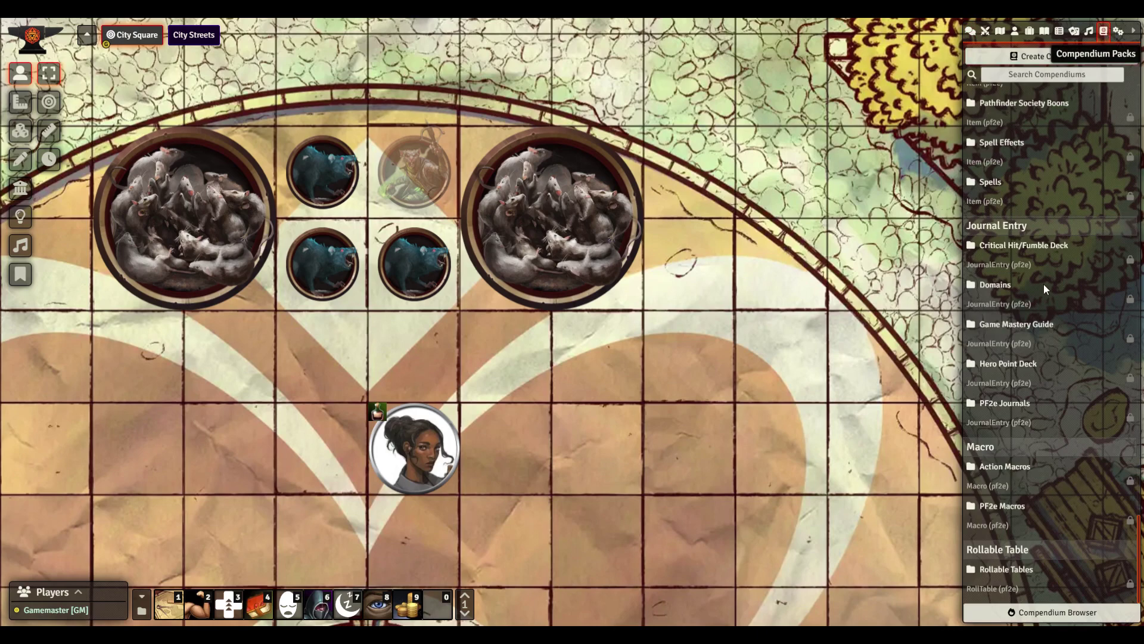
{"action": "left_click", "coordinate": [1005, 507]}
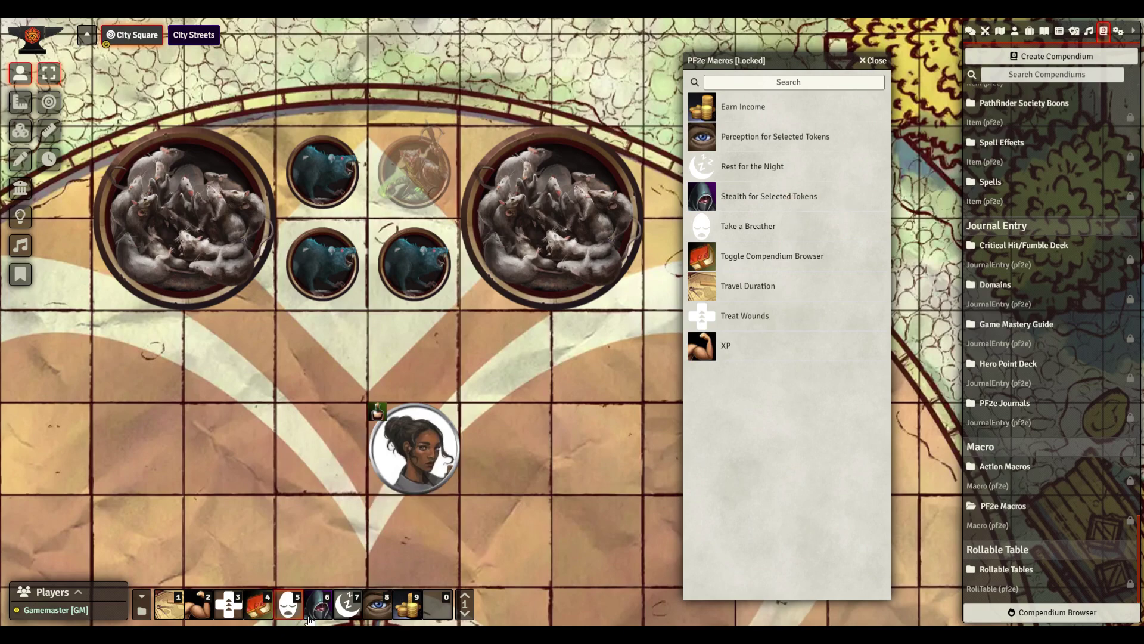
{"action": "left_click", "coordinate": [879, 62]}
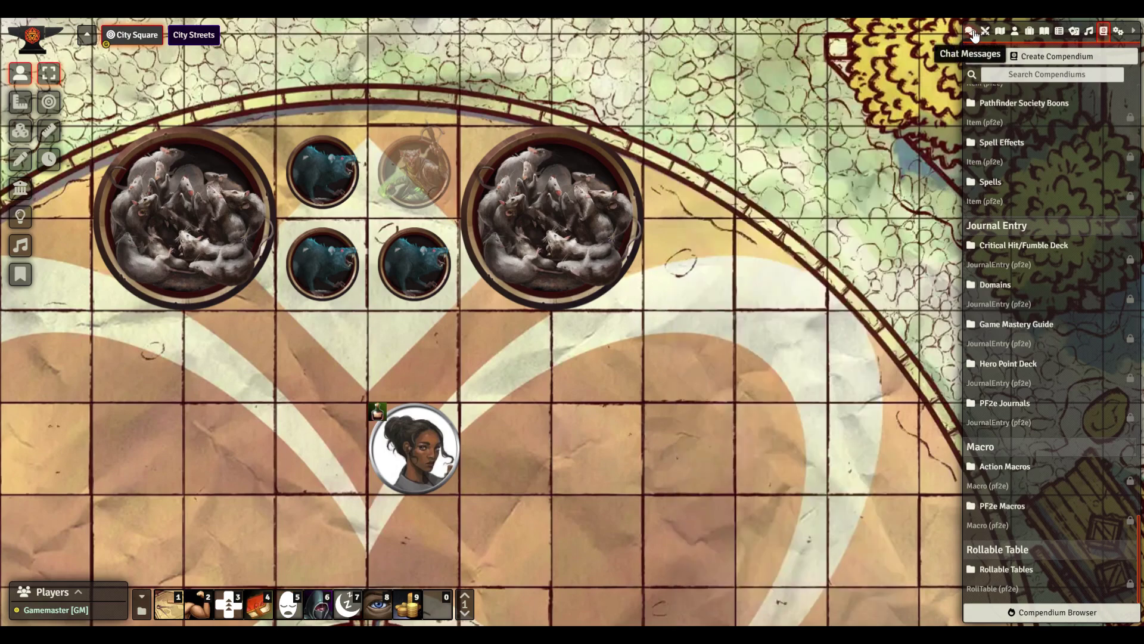
{"action": "left_click", "coordinate": [973, 34]}
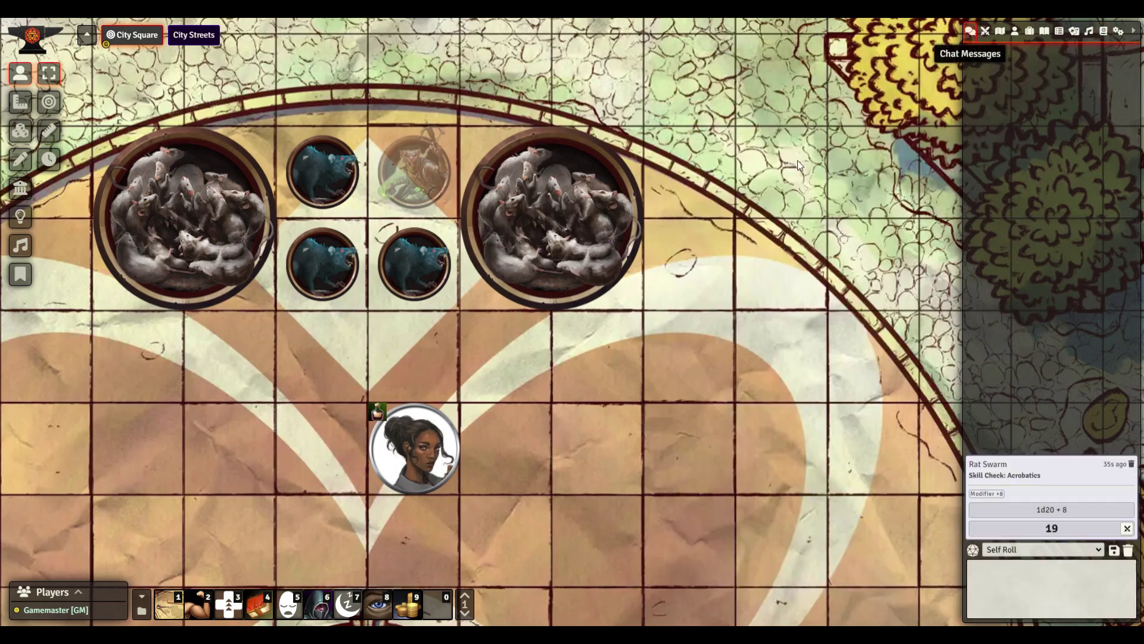
Roll secret Stealth checks for the western Rat Swarm, the three Giant Rats and the Ratfolk Grenadier with the Stealth for Selected Tokens macro
{"action": "left_click", "coordinate": [985, 31]}
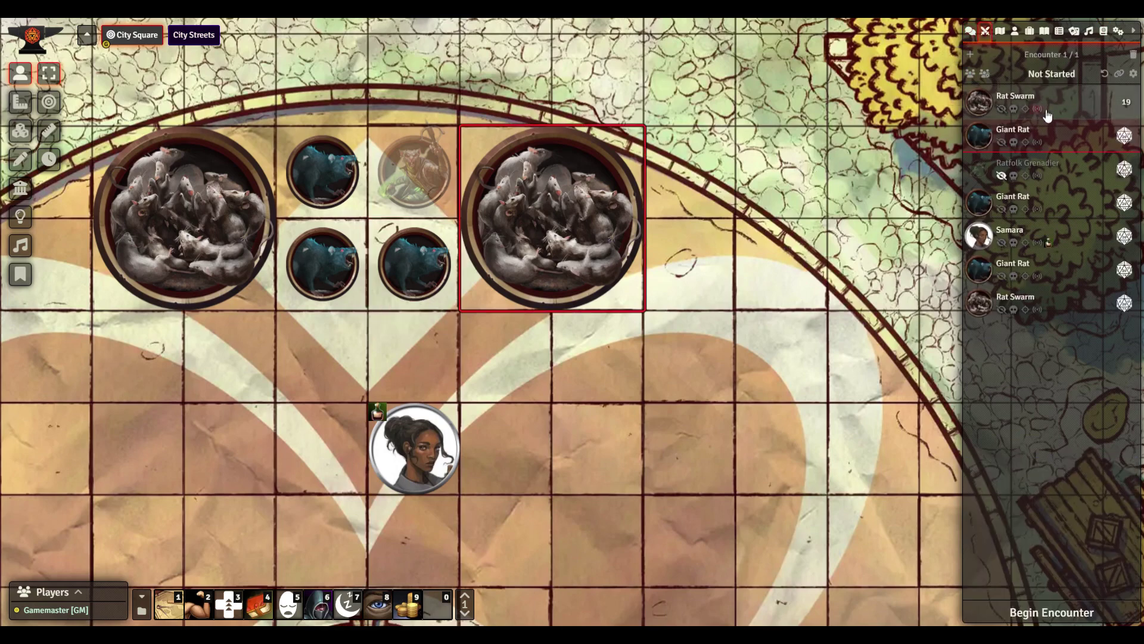
{"action": "left_click_drag", "start_coordinate": [739, 176], "coordinate": [891, 218]}
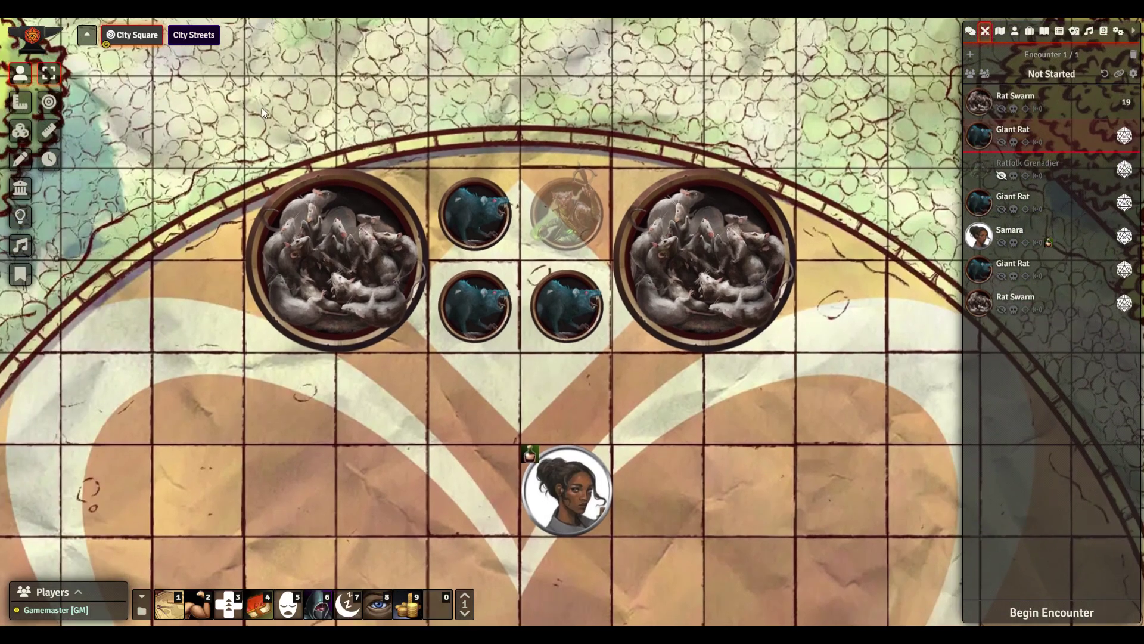
{"action": "left_click_drag", "start_coordinate": [235, 138], "coordinate": [596, 373]}
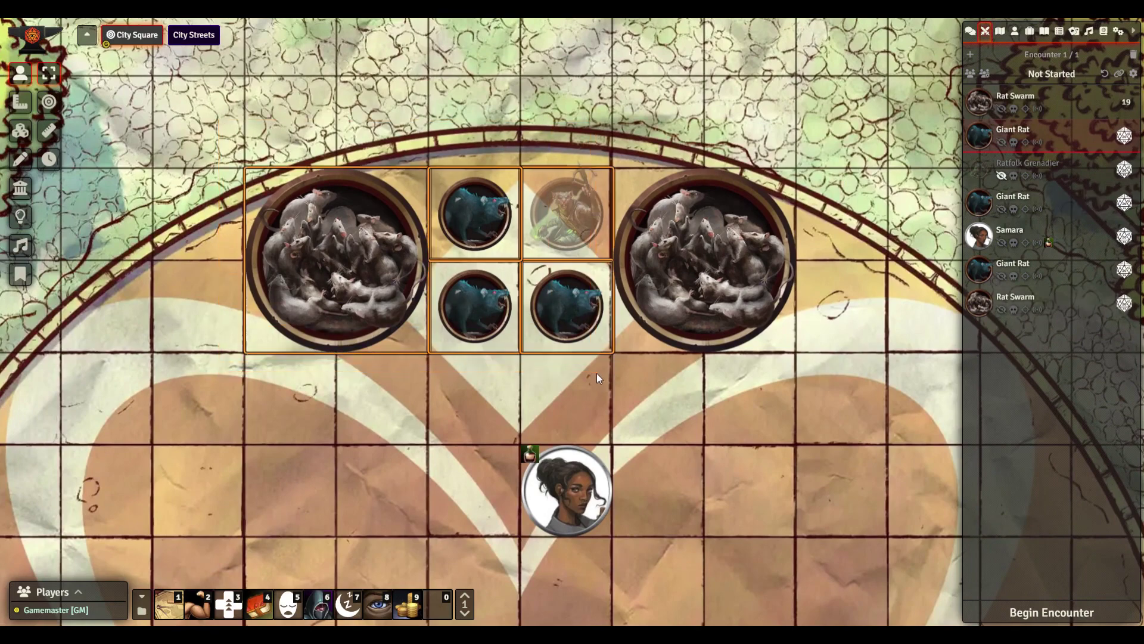
{"action": "left_click", "coordinate": [319, 608]}
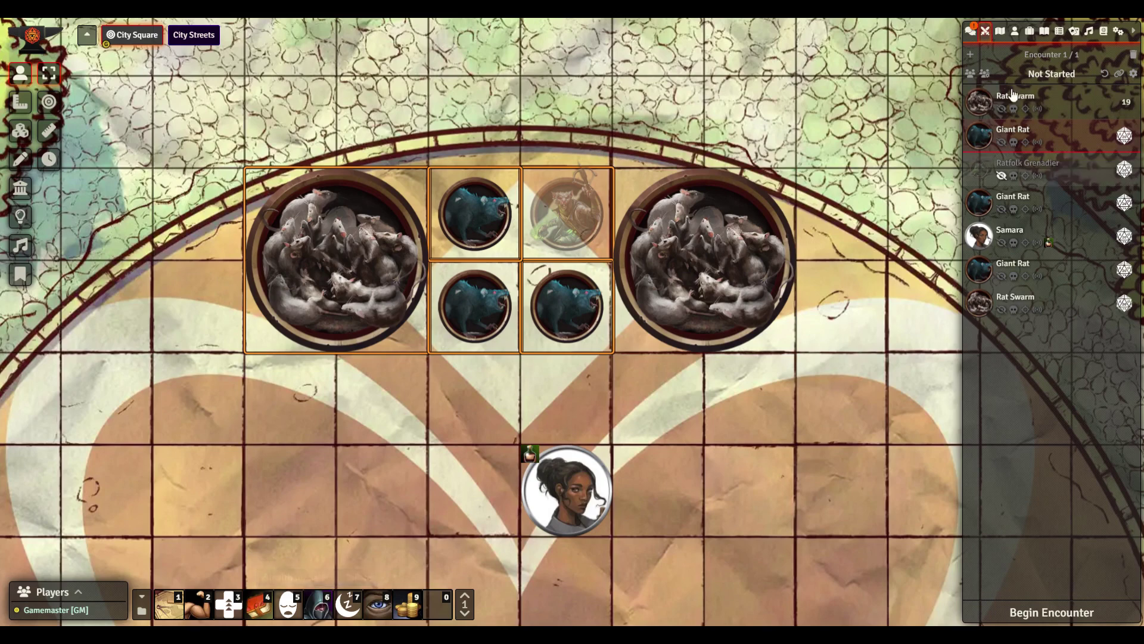
Apply each creature's Stealth result in chat as its initiative and check the order in the encounter tracker
{"action": "left_click", "coordinate": [971, 31]}
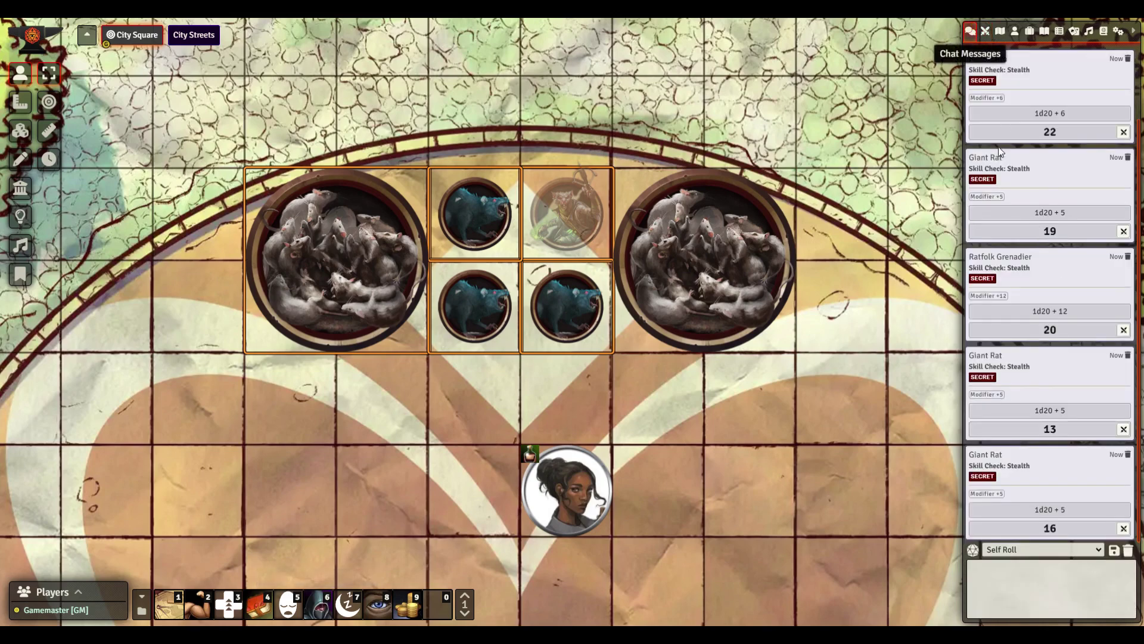
{"action": "scroll", "coordinate": [1057, 175], "scroll_direction": "up", "scroll_amount": 2}
{"action": "left_click", "coordinate": [1126, 217]}
{"action": "left_click", "coordinate": [1125, 315]}
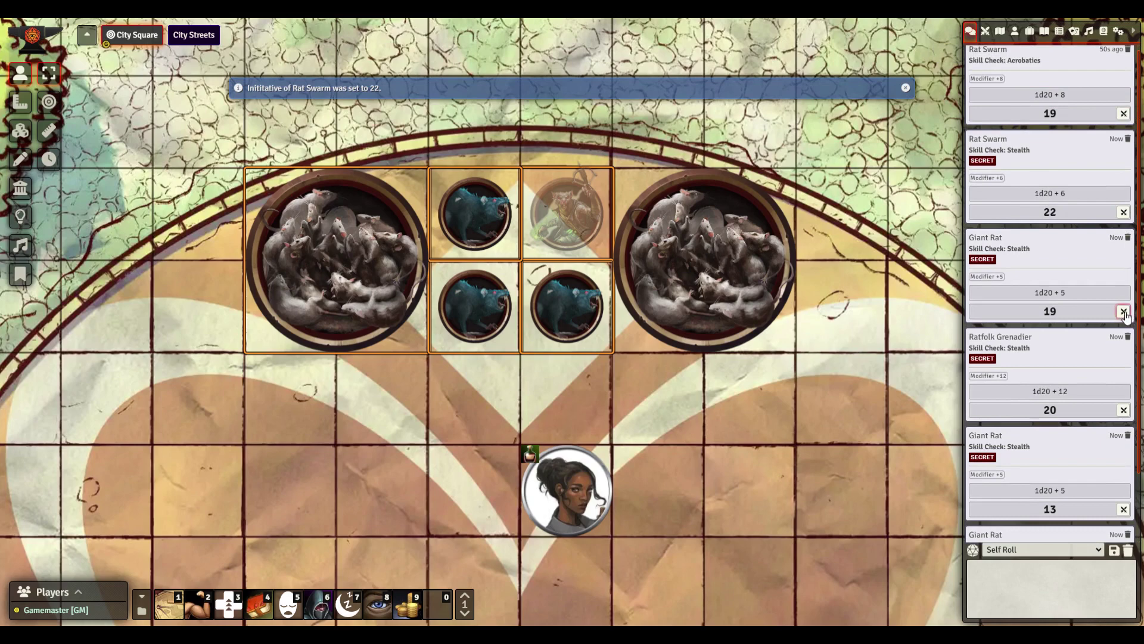
{"action": "left_click", "coordinate": [1125, 414]}
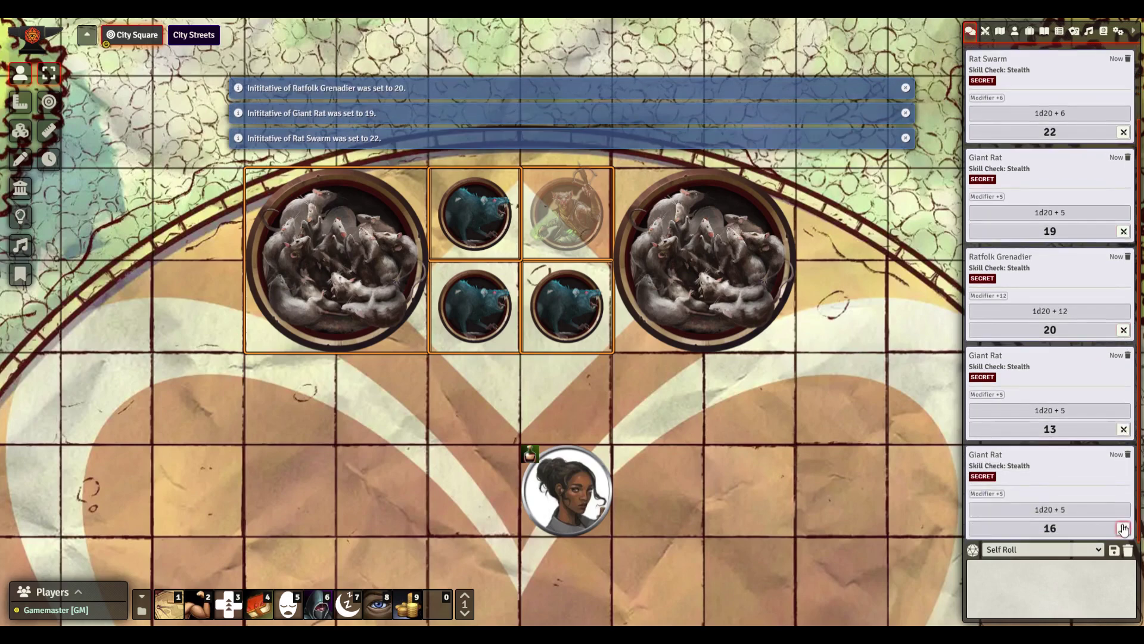
{"action": "left_click", "coordinate": [992, 32]}
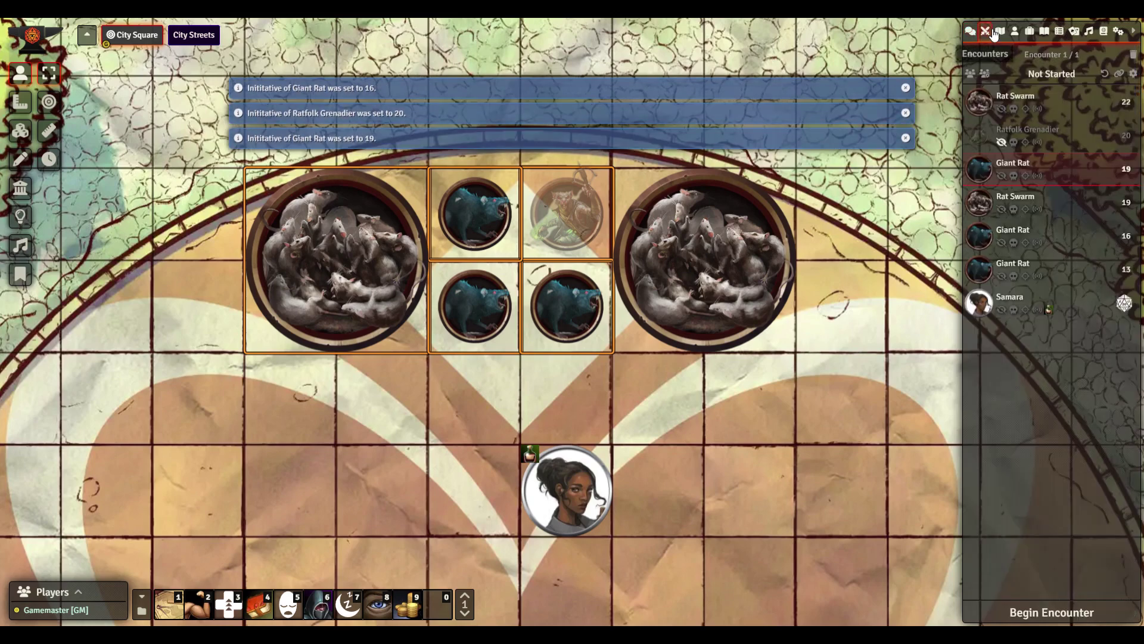
{"action": "left_click", "coordinate": [830, 90]}
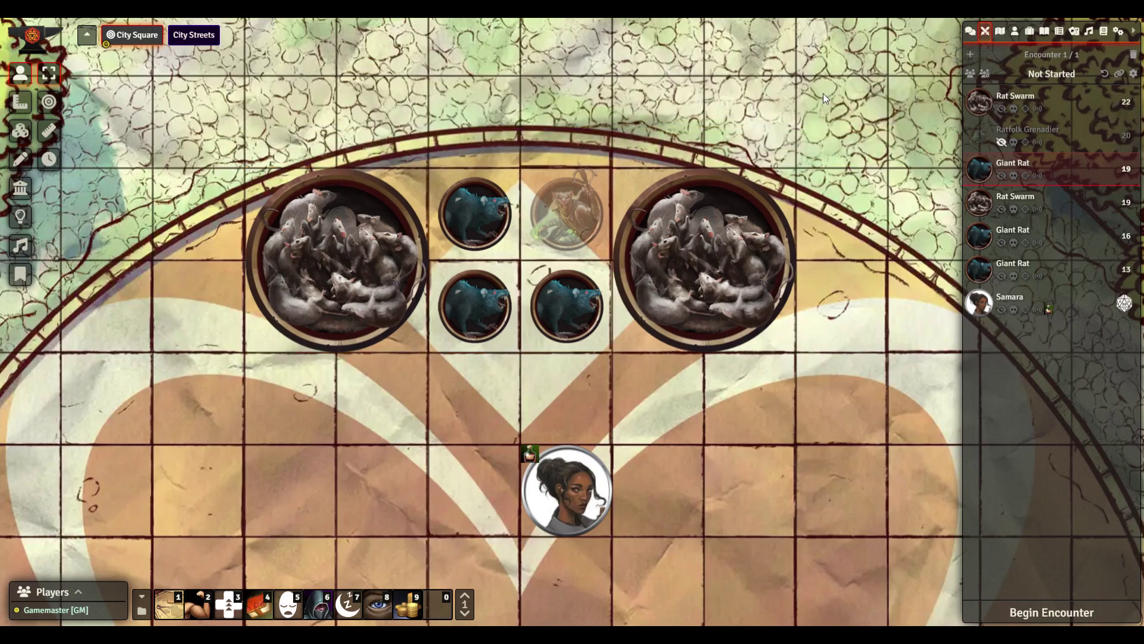
Reset the initiative of all combatants in the encounter
{"action": "left_click", "coordinate": [1104, 74]}
Open the Giant Rat actor's sheet from the actor directory, examine its initiative statistic setting, and close the sheet
{"action": "left_click", "coordinate": [1015, 31]}
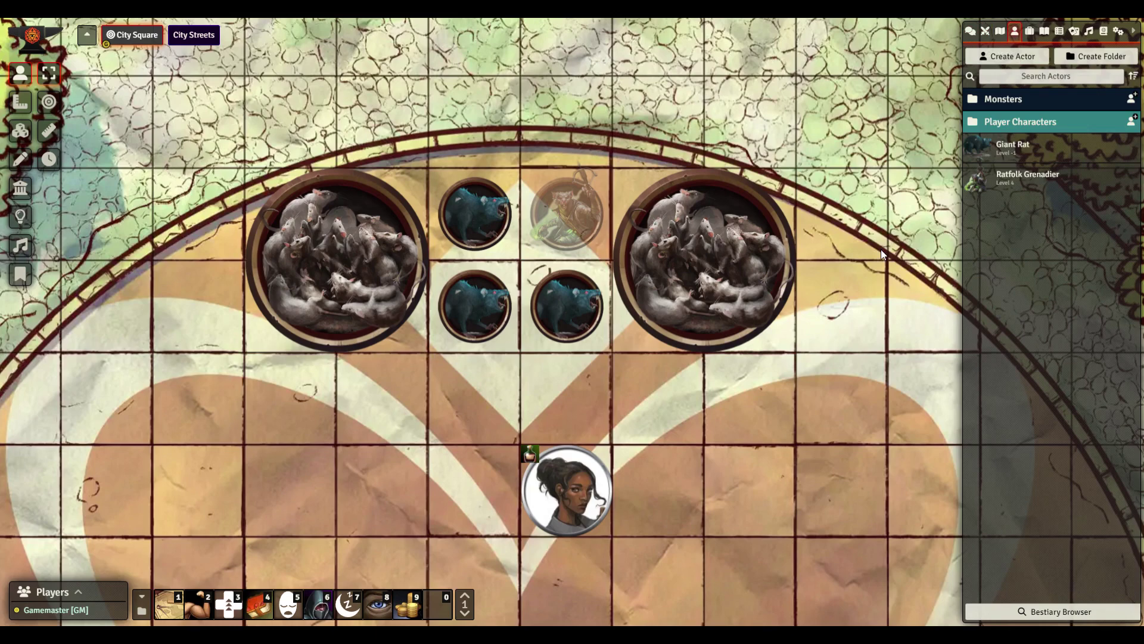
{"action": "left_click", "coordinate": [1033, 152]}
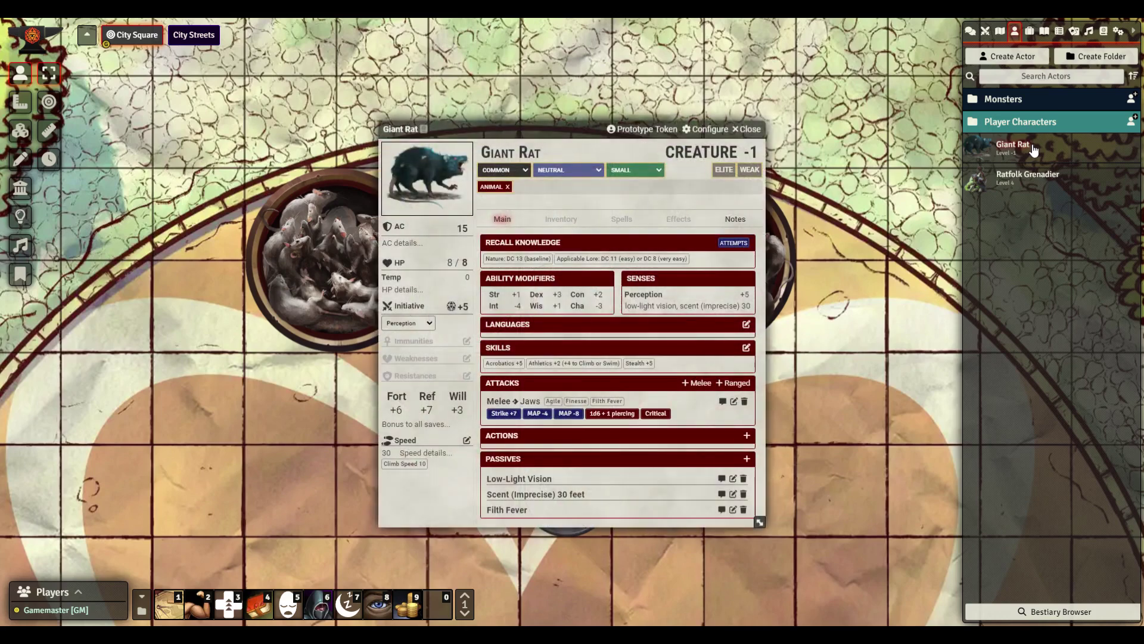
{"action": "left_click_drag", "start_coordinate": [542, 129], "coordinate": [734, 128]}
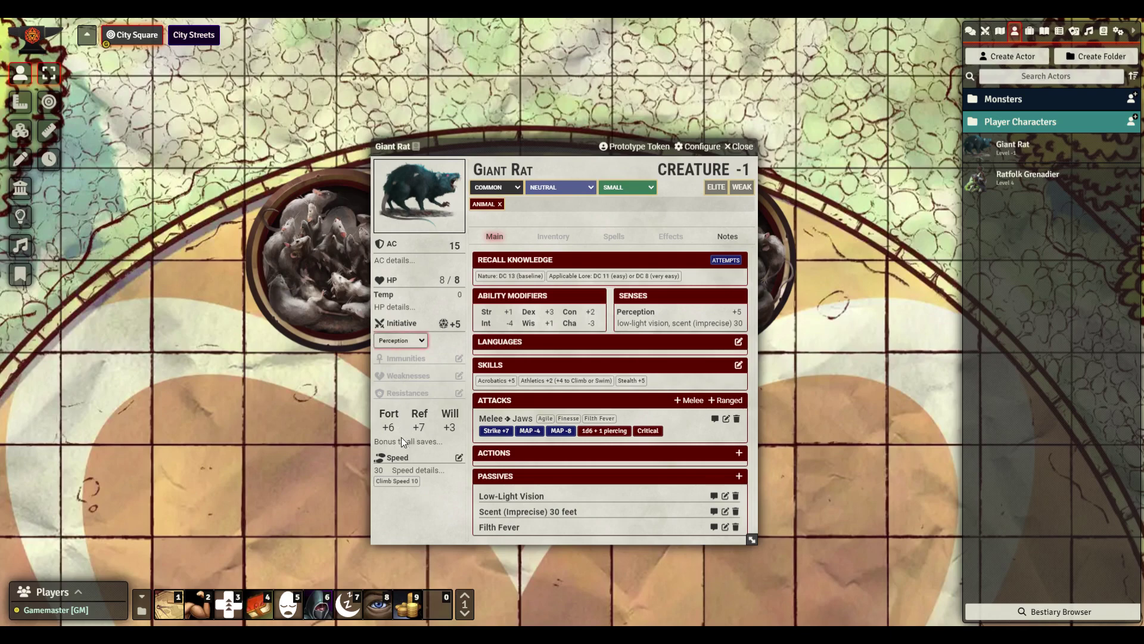
{"action": "left_click", "coordinate": [405, 471]}
{"action": "left_click", "coordinate": [742, 146]}
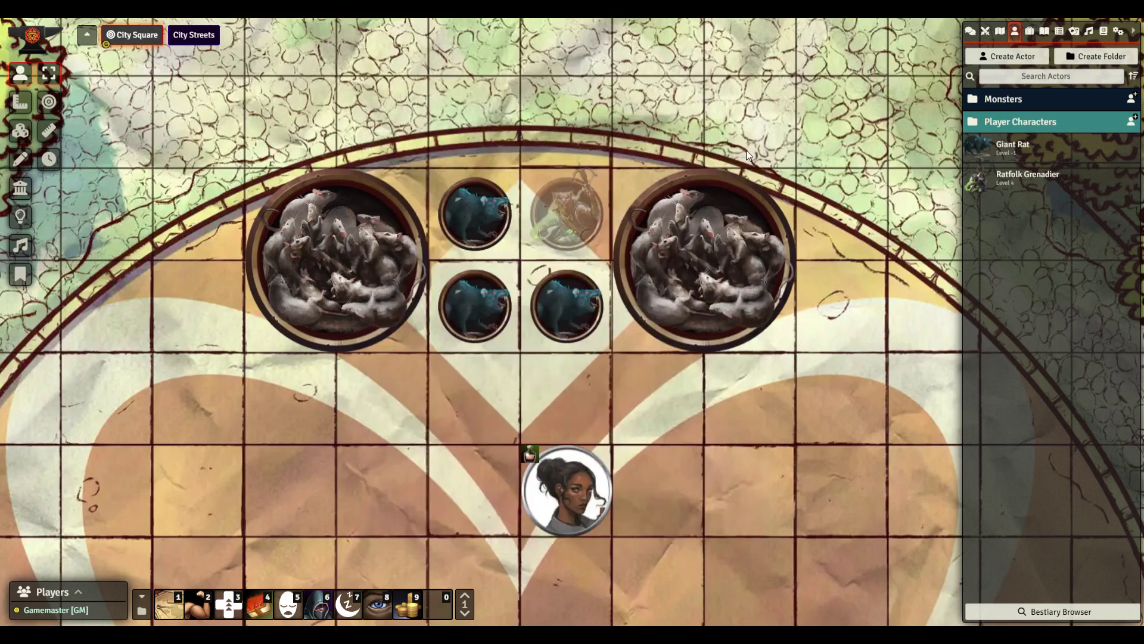
Compare the initiative statistic on the northwestern Giant Rat token's sheet with the Giant Rat actor's sheet, closing each after viewing
{"action": "double_click", "coordinate": [475, 214]}
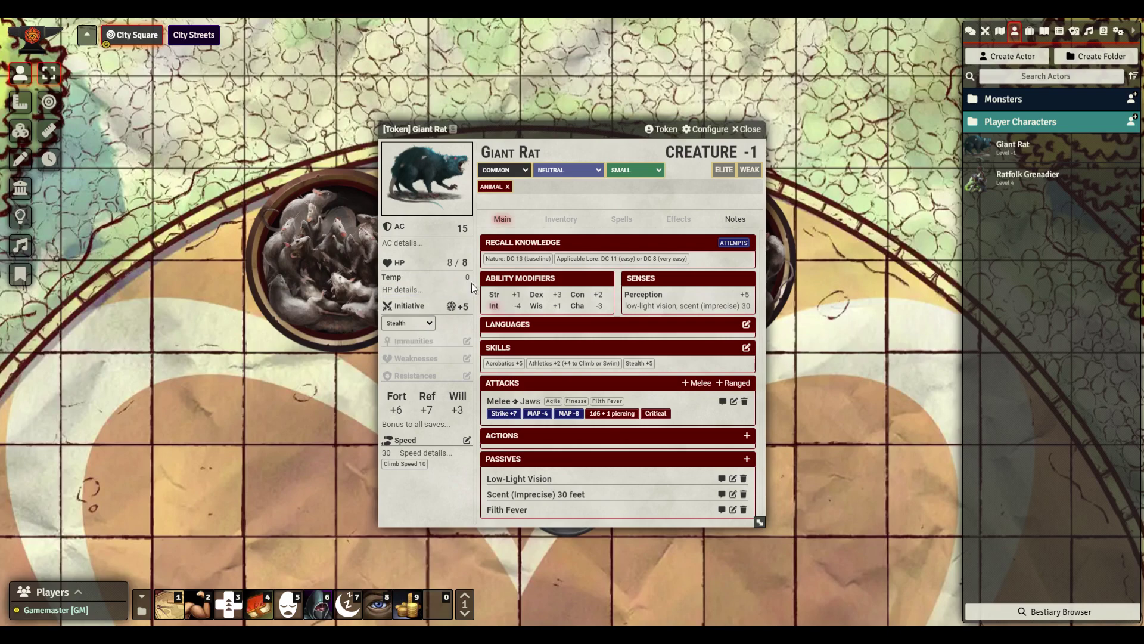
{"action": "left_click", "coordinate": [747, 128]}
{"action": "left_click", "coordinate": [1007, 143]}
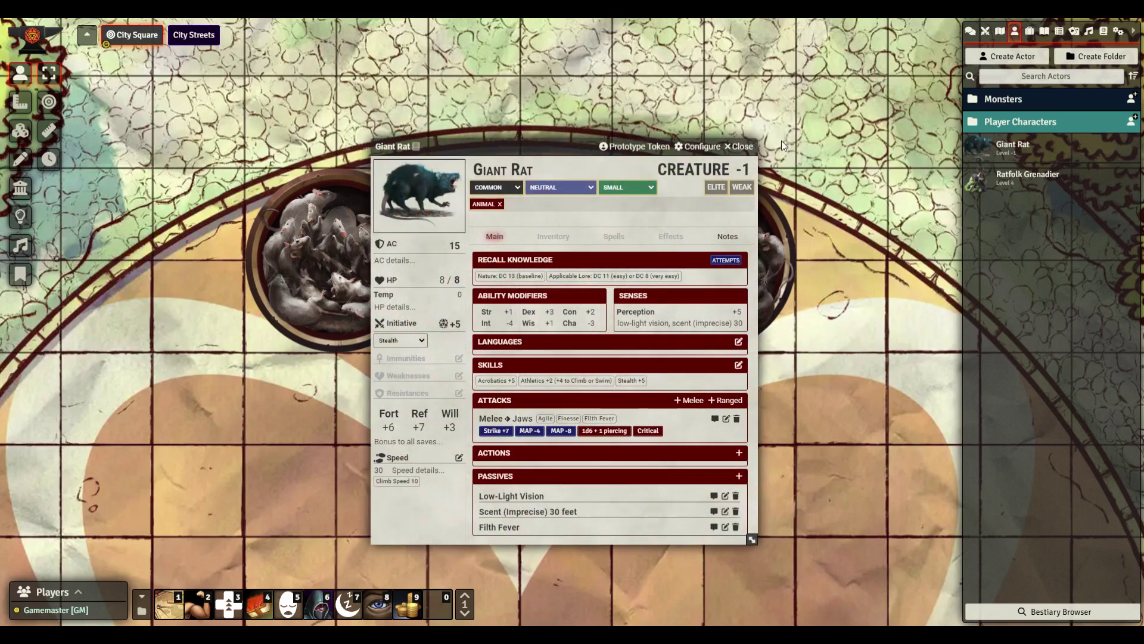
{"action": "left_click", "coordinate": [745, 145]}
Roll initiative for all NPCs in the encounter and check the rolls in chat against the northwestern Giant Rat's initiative statistic
{"action": "left_click", "coordinate": [985, 31]}
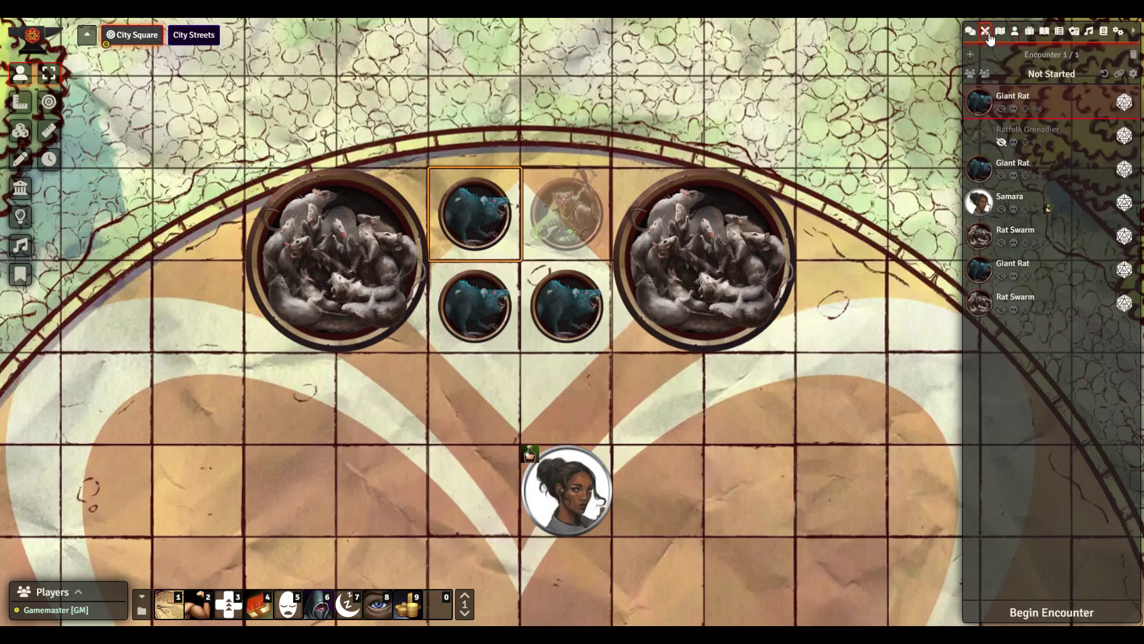
{"action": "left_click", "coordinate": [595, 112]}
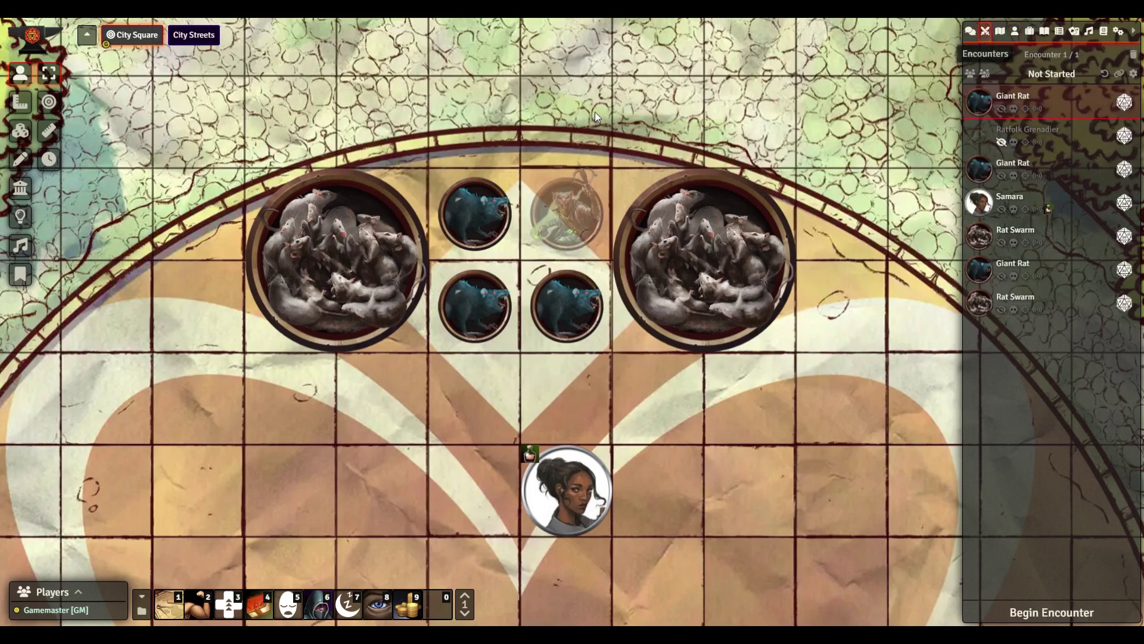
{"action": "left_click", "coordinate": [990, 74]}
{"action": "left_click", "coordinate": [971, 31]}
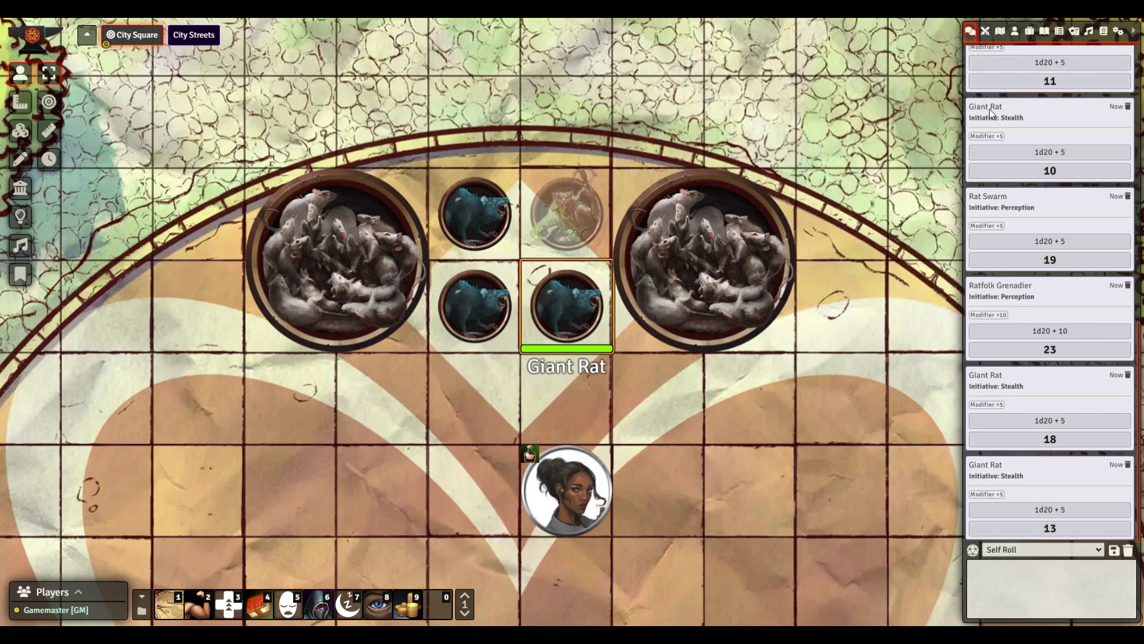
{"action": "double_click", "coordinate": [486, 208]}
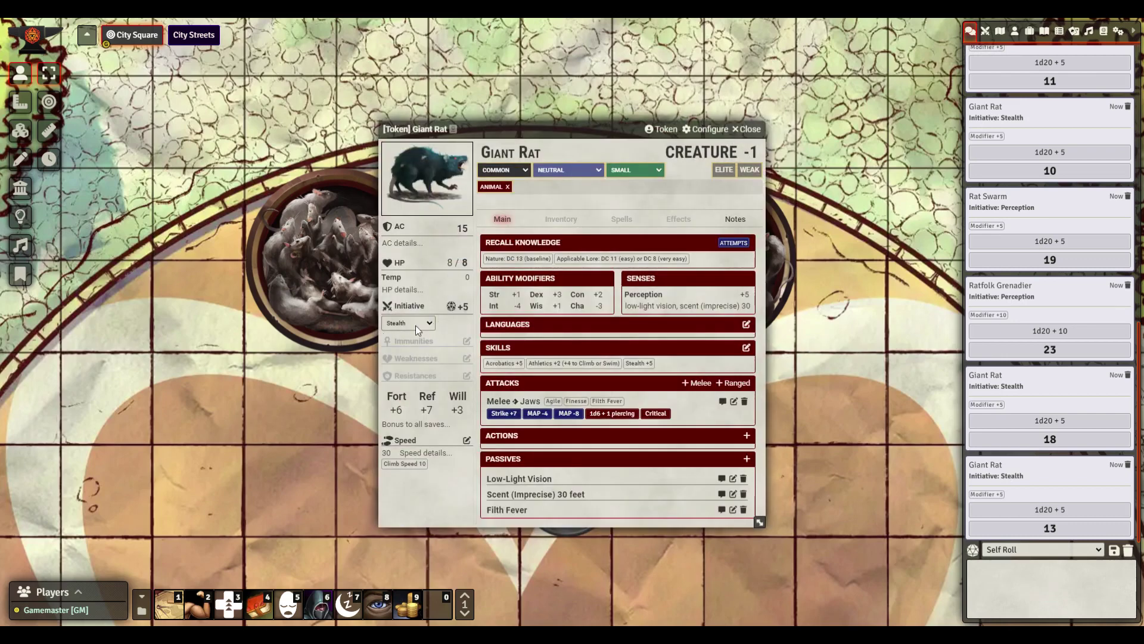
{"action": "left_click", "coordinate": [747, 129]}
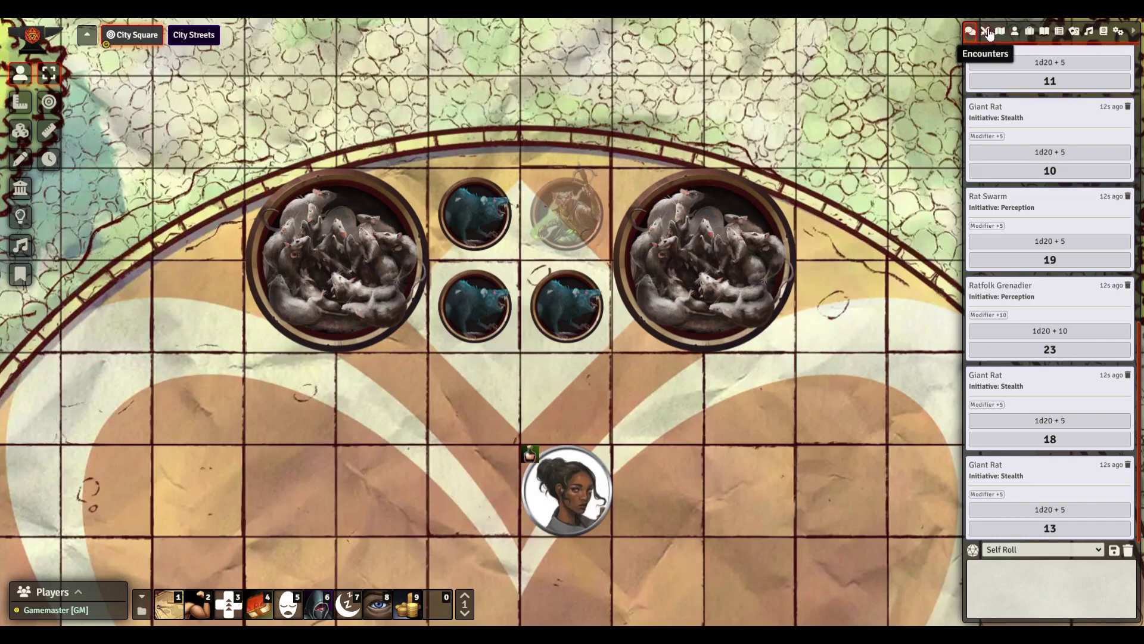
Return to the encounter tracker and roll the player character's initiative with Perception
{"action": "left_click", "coordinate": [985, 31]}
{"action": "left_click", "coordinate": [1001, 108]}
{"action": "double_click", "coordinate": [487, 209]}
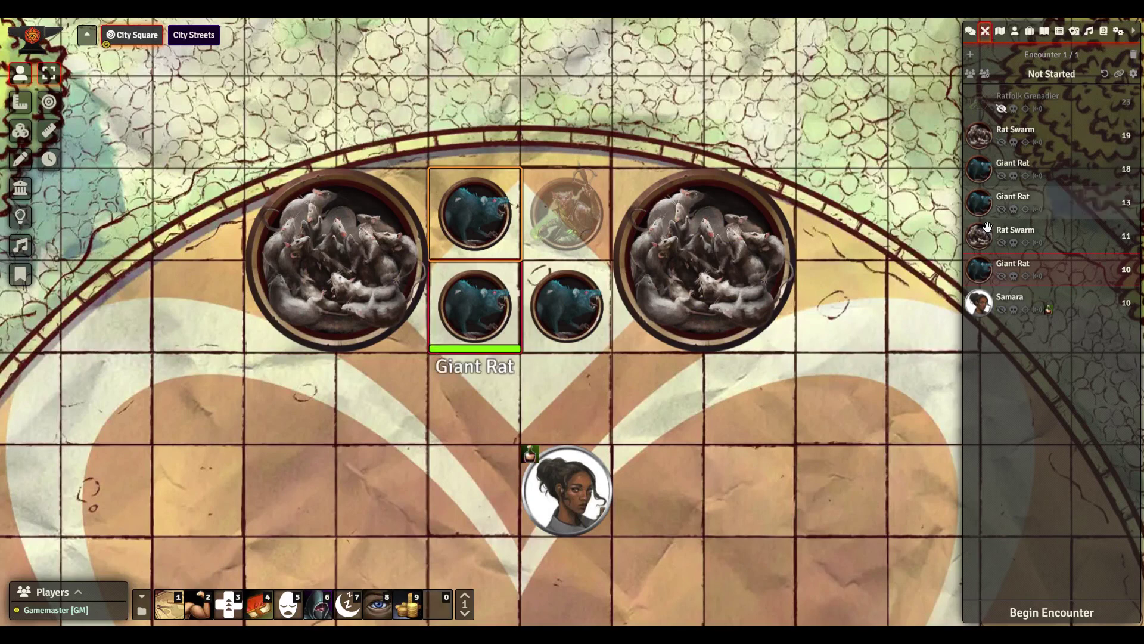
Update the lowest Giant Rat in the encounter tracker to an initiative value of 12
{"action": "right_click", "coordinate": [1065, 272]}
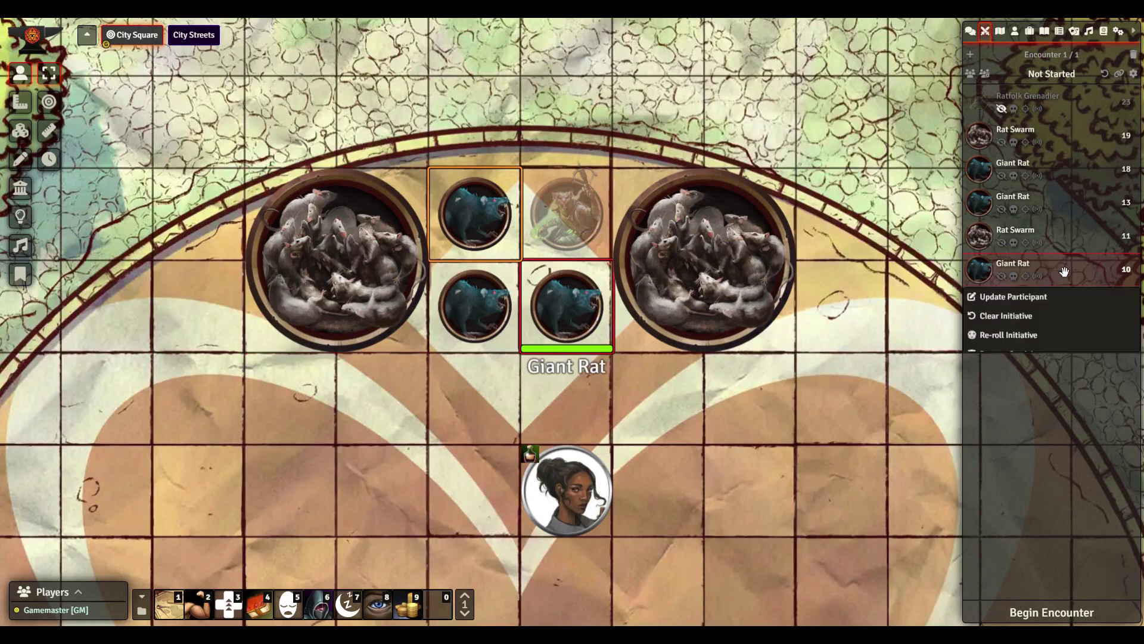
{"action": "left_click", "coordinate": [1019, 298]}
{"action": "left_click", "coordinate": [727, 357]}
{"action": "type", "text": "12"}
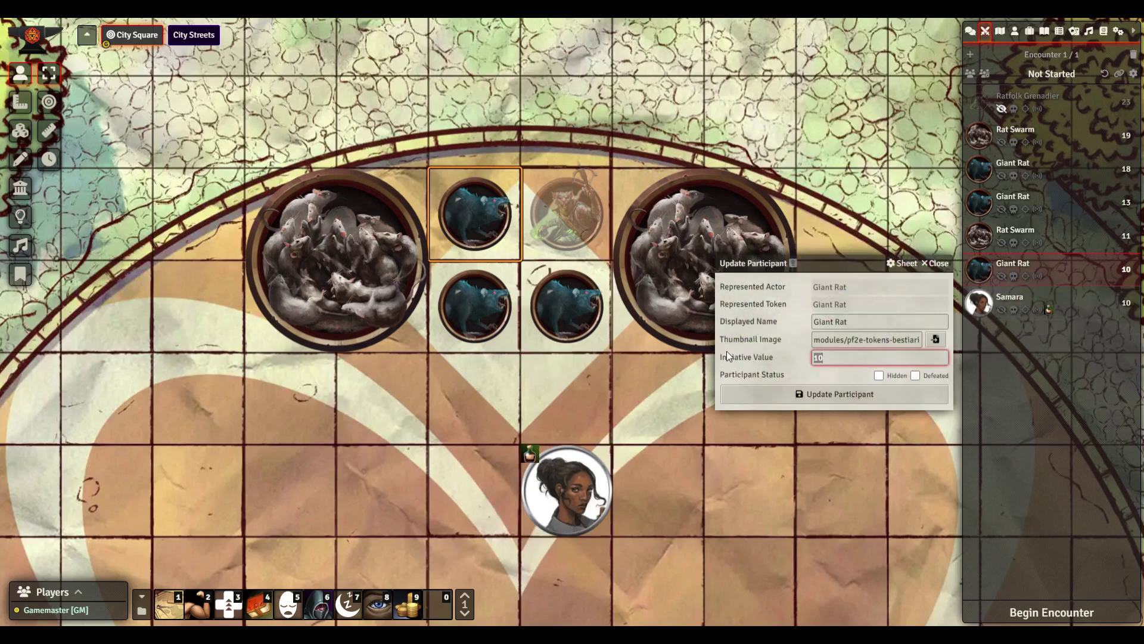
{"action": "left_click", "coordinate": [832, 396]}
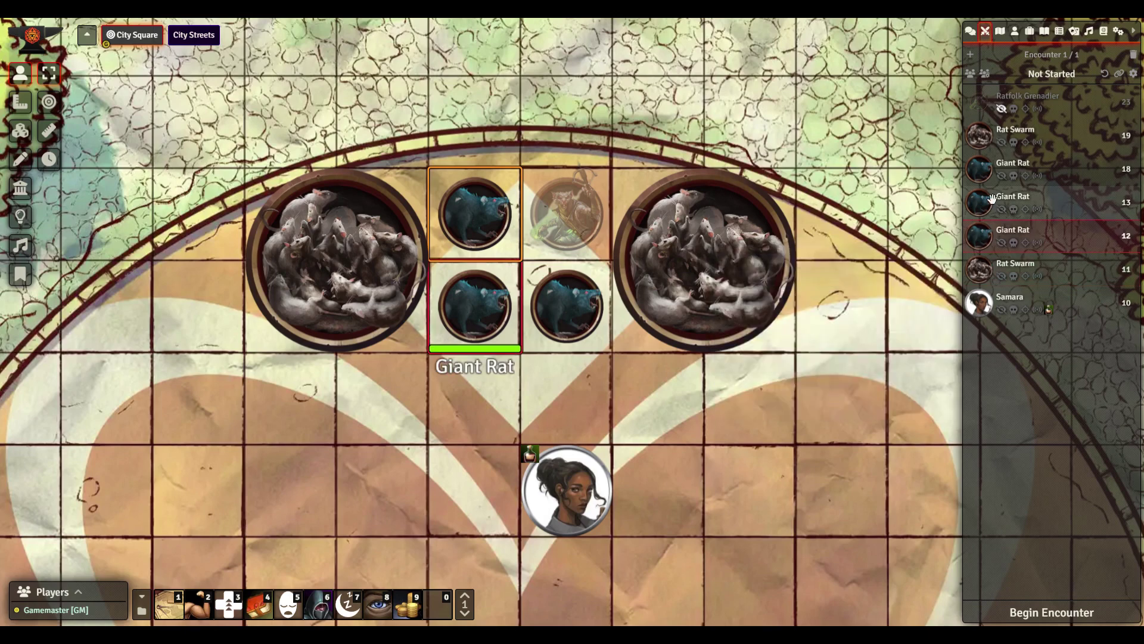
Reorder the tracker by moving the leading Giant Rat above the first Rat Swarm, and that Rat Swarm below the remaining Giant Rats
{"action": "left_click_drag", "start_coordinate": [1066, 174], "coordinate": [1054, 126]}
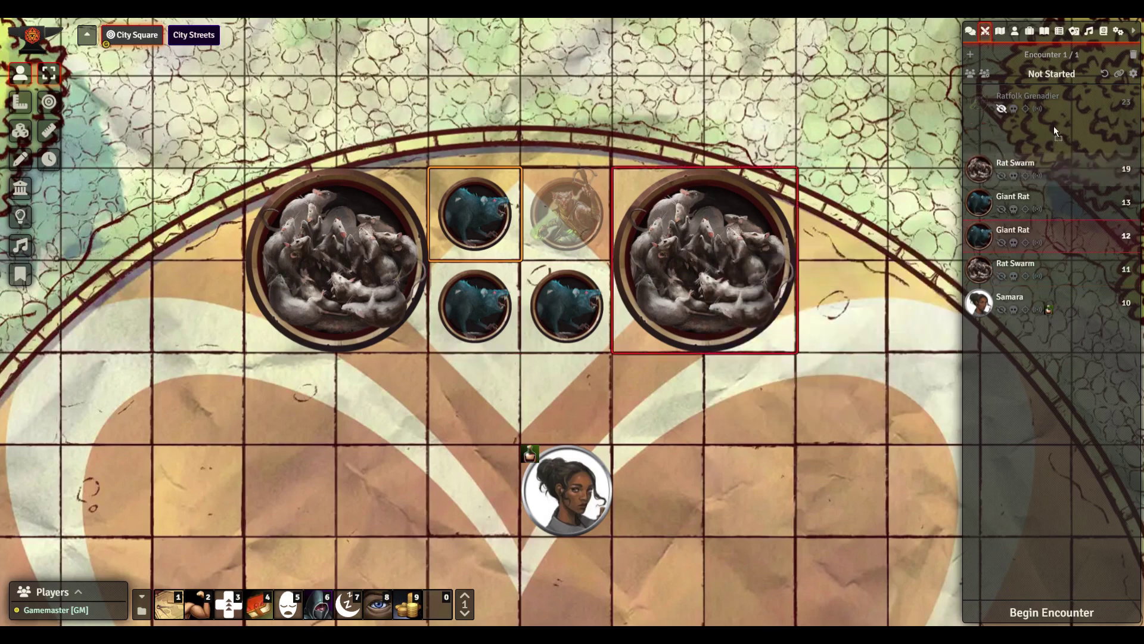
{"action": "left_click_drag", "start_coordinate": [1070, 182], "coordinate": [1055, 231]}
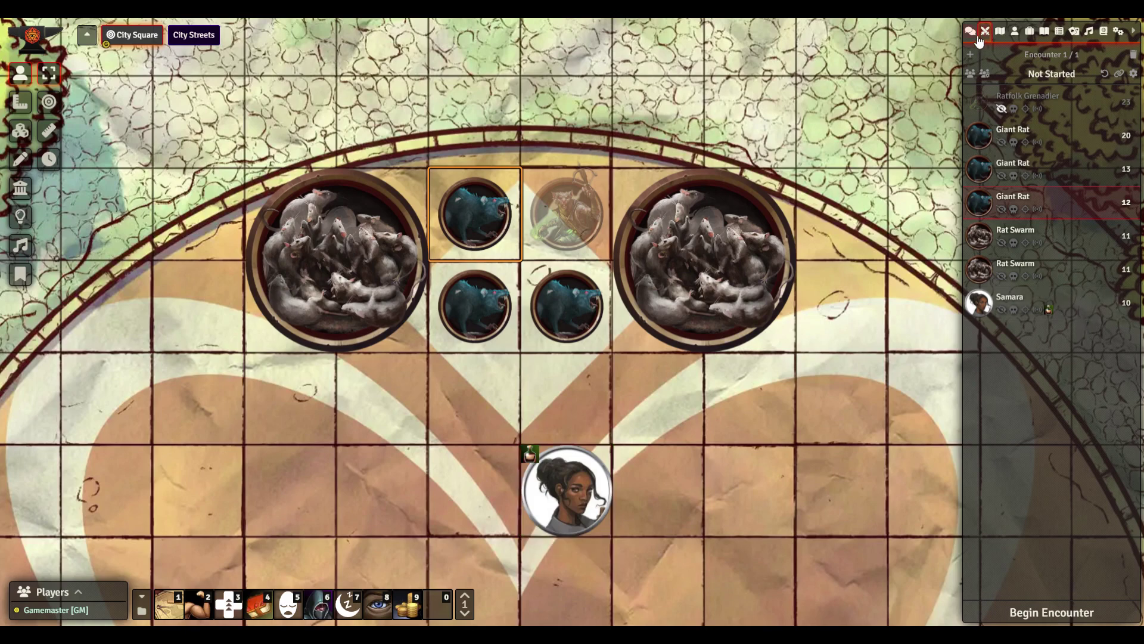
Show the chat log and place the encounter tracker beside it as a separate floating window
{"action": "left_click", "coordinate": [971, 32]}
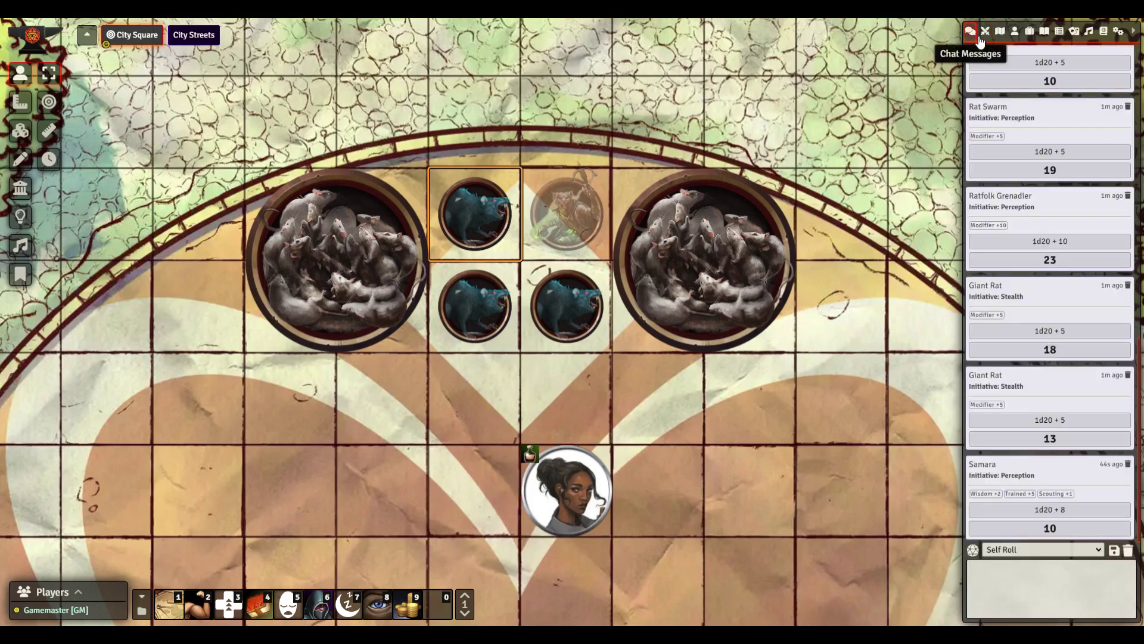
{"action": "right_click", "coordinate": [986, 38]}
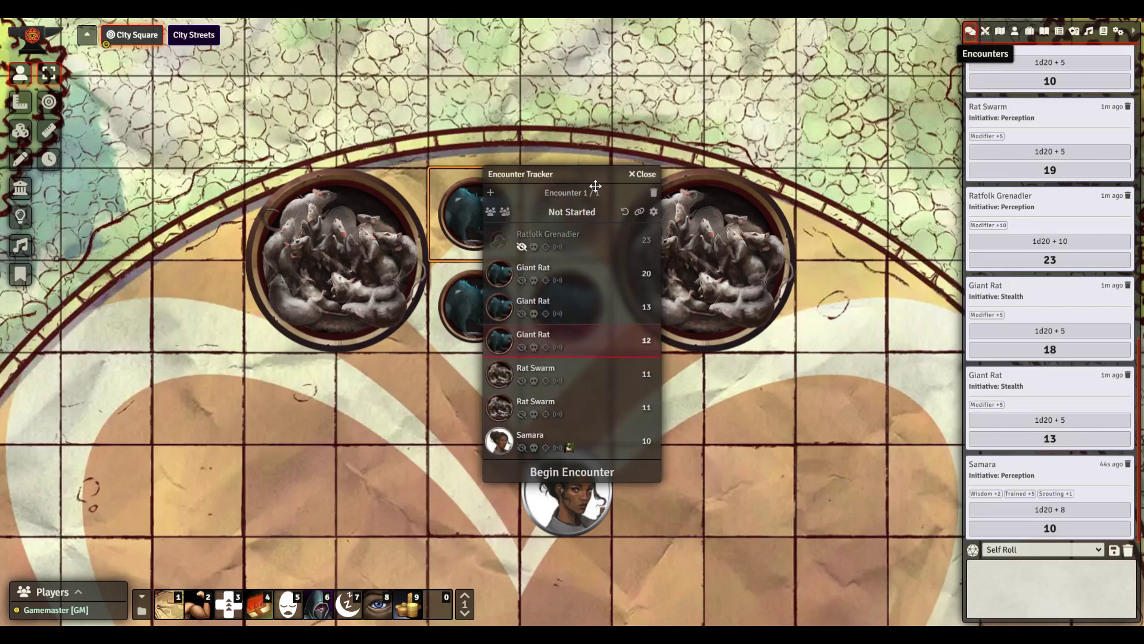
{"action": "left_click_drag", "start_coordinate": [582, 173], "coordinate": [891, 29]}
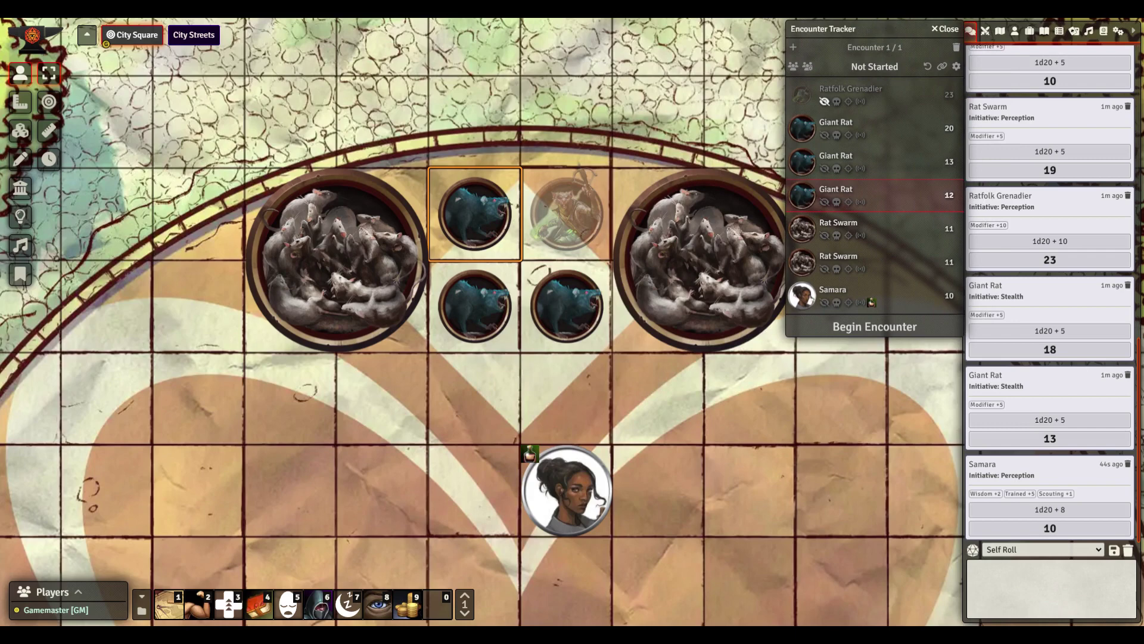
Pop out the Scenes and Actors directories as floating windows, and close both again
{"action": "right_click", "coordinate": [1000, 33]}
{"action": "right_click", "coordinate": [1017, 35]}
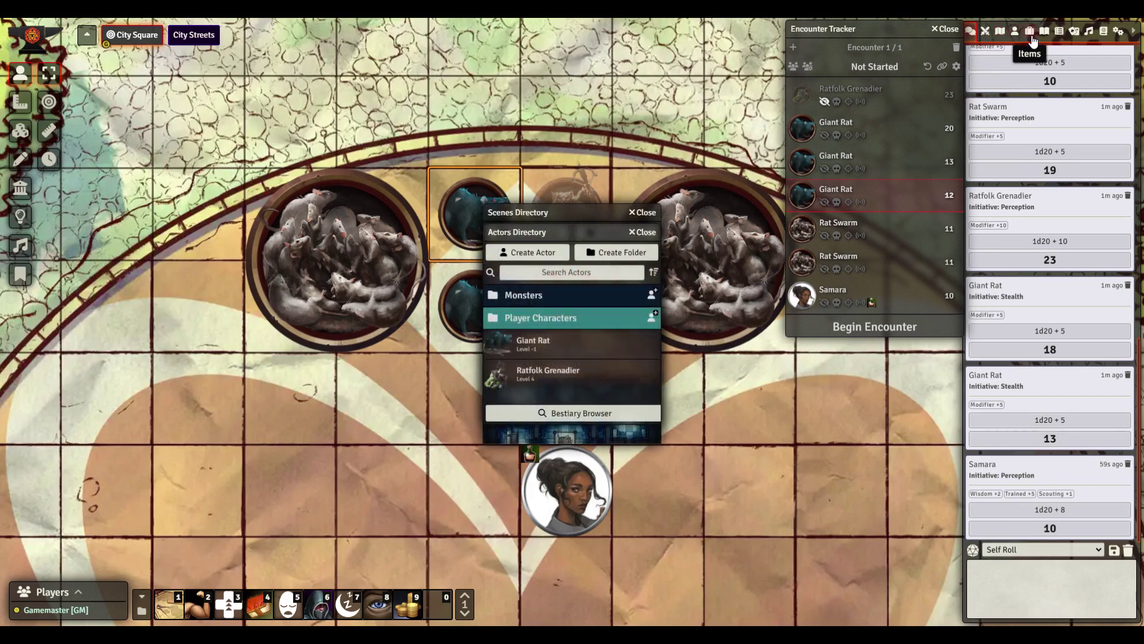
{"action": "left_click", "coordinate": [653, 219]}
{"action": "left_click", "coordinate": [650, 231]}
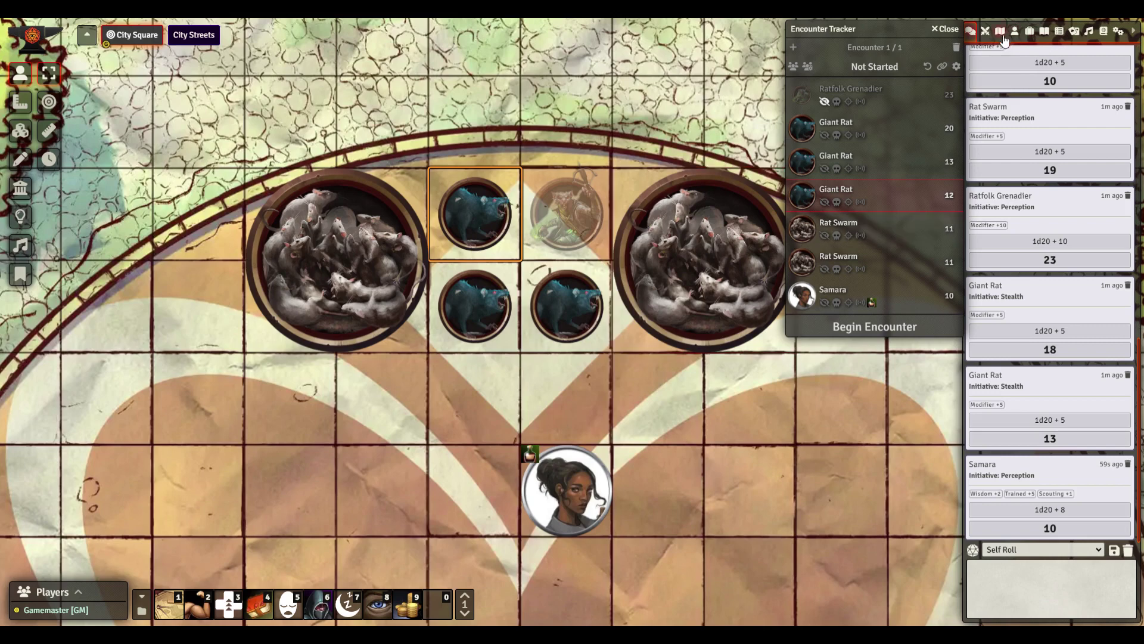
Expand the Monsters folder, pop out the Actors directory beside the sidebar, and minimize the floating encounter tracker
{"action": "left_click", "coordinate": [1015, 34]}
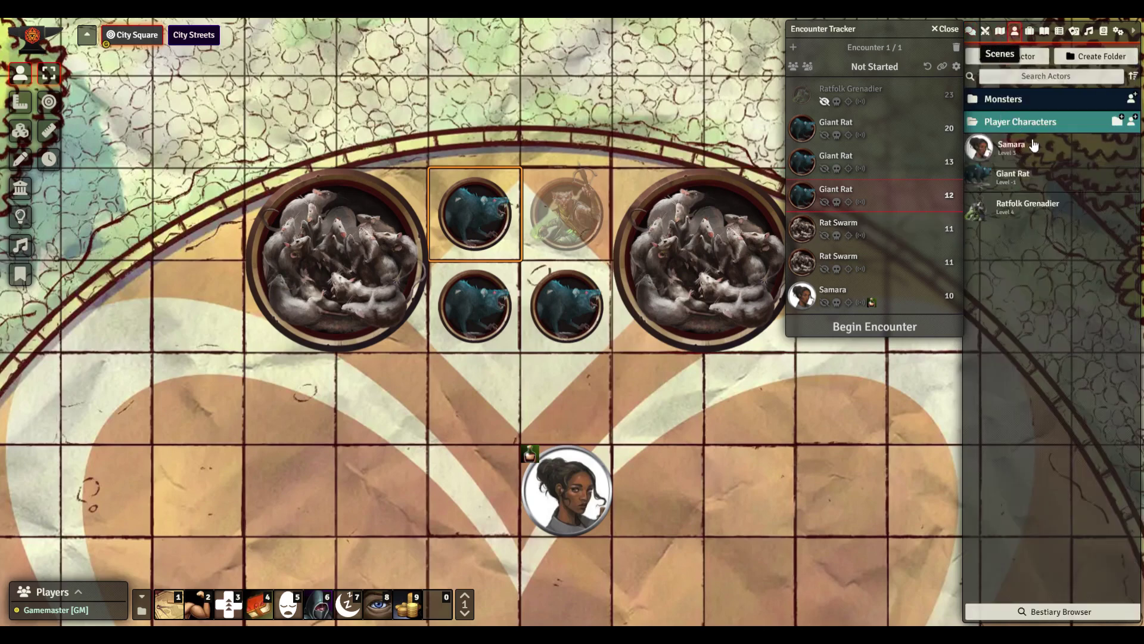
{"action": "left_click", "coordinate": [1035, 98]}
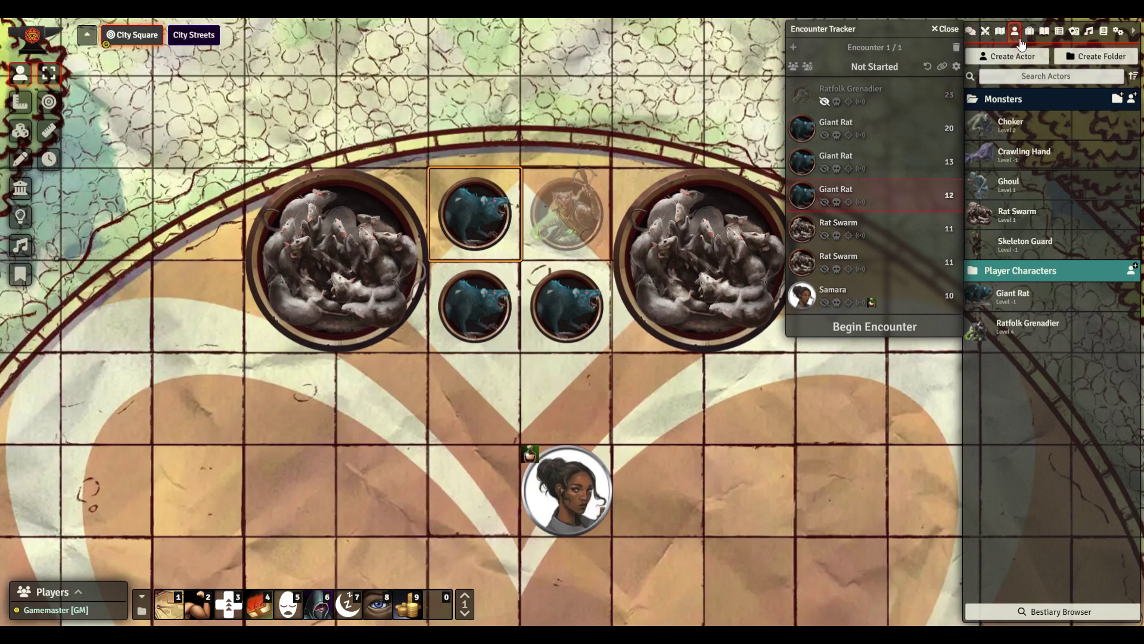
{"action": "right_click", "coordinate": [1015, 31]}
{"action": "double_click", "coordinate": [866, 37]}
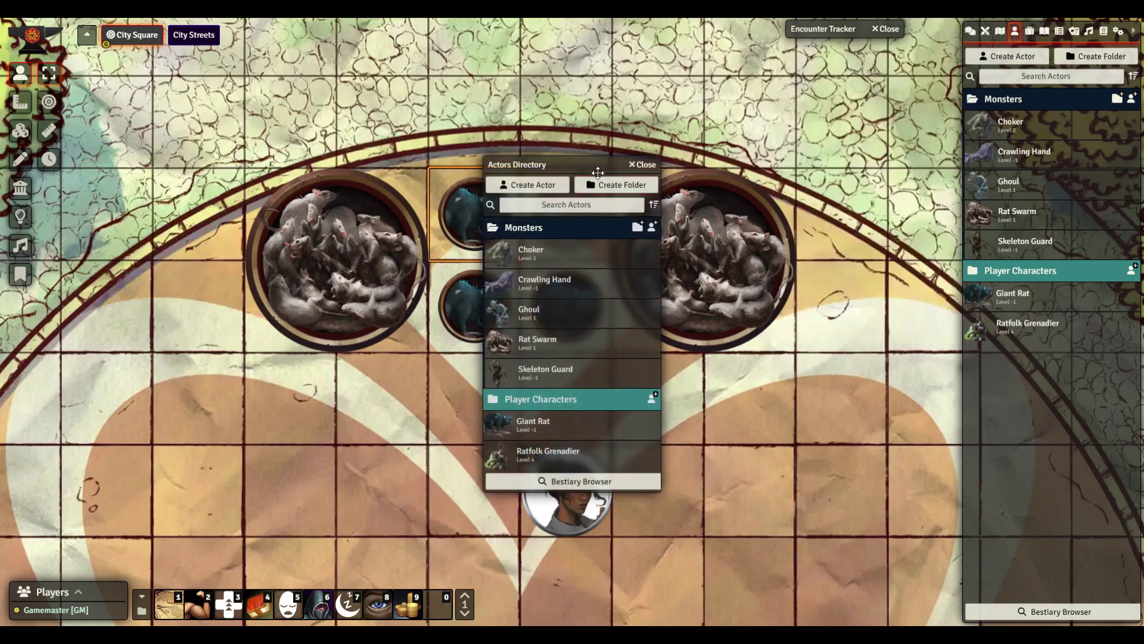
{"action": "left_click_drag", "start_coordinate": [566, 165], "coordinate": [852, 105]}
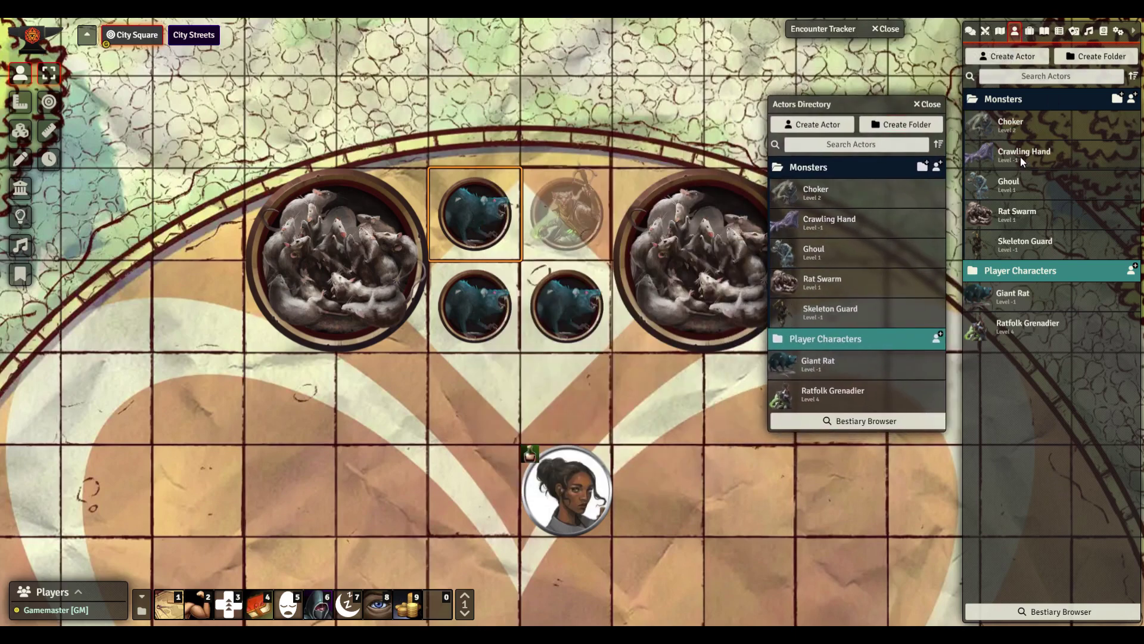
Move the Crawling Hand and Rat Swarm actors from the Monsters folder into the Player Characters folder of the floating directory
{"action": "left_click_drag", "start_coordinate": [1023, 155], "coordinate": [891, 338]}
{"action": "left_click_drag", "start_coordinate": [1020, 192], "coordinate": [853, 308]}
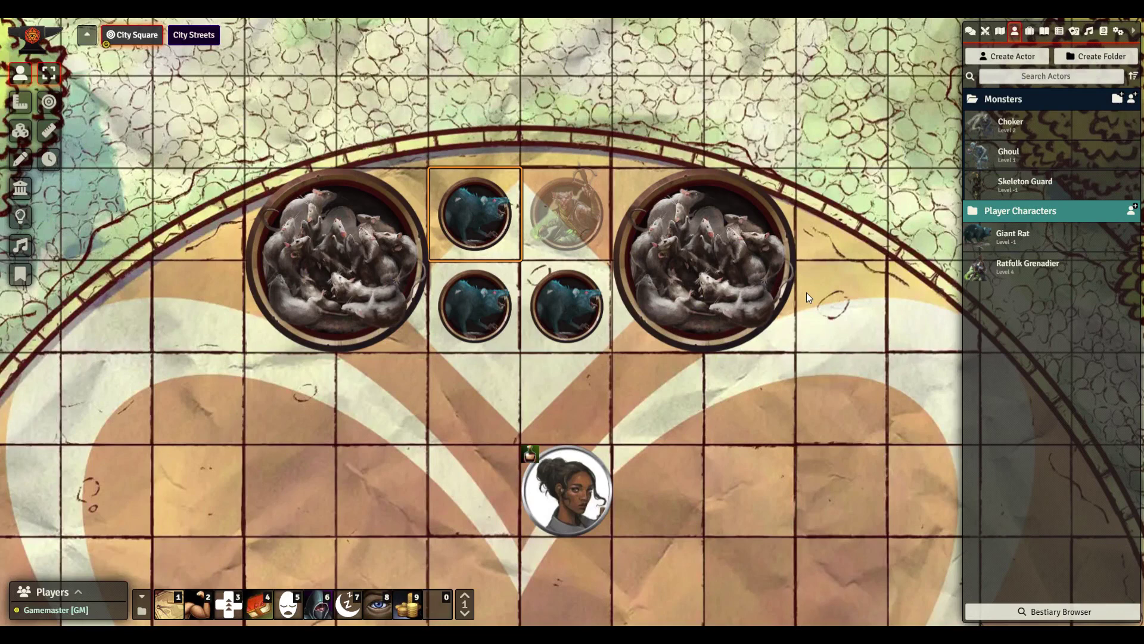
Show the encounter tracker, check what it lists on the City Streets scene, and return to City Square
{"action": "left_click", "coordinate": [993, 32]}
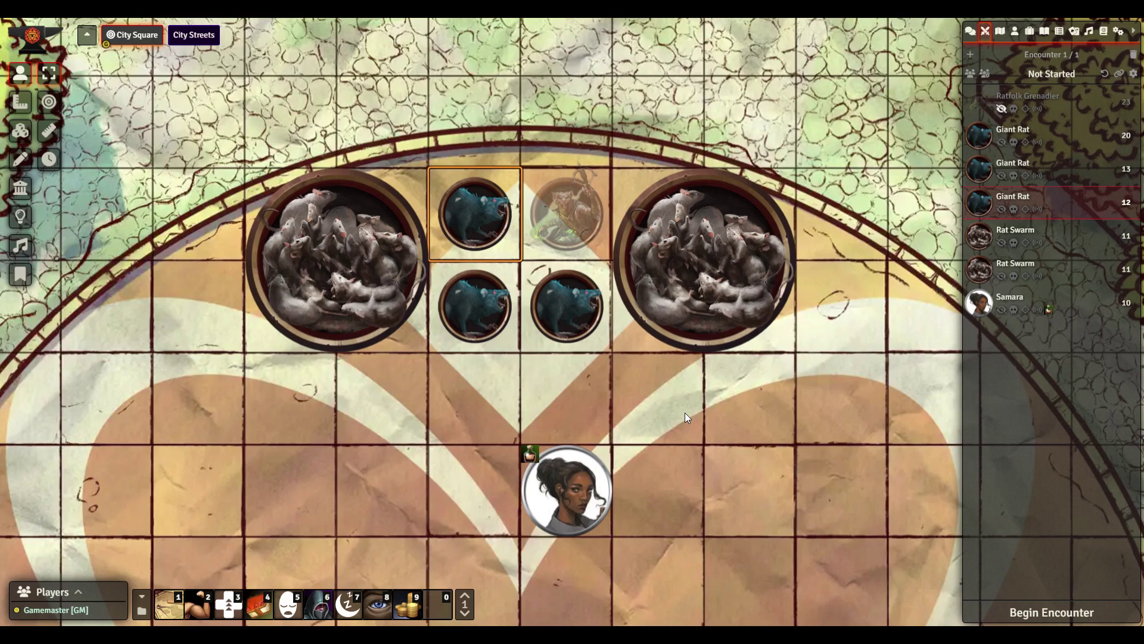
{"action": "left_click", "coordinate": [192, 35]}
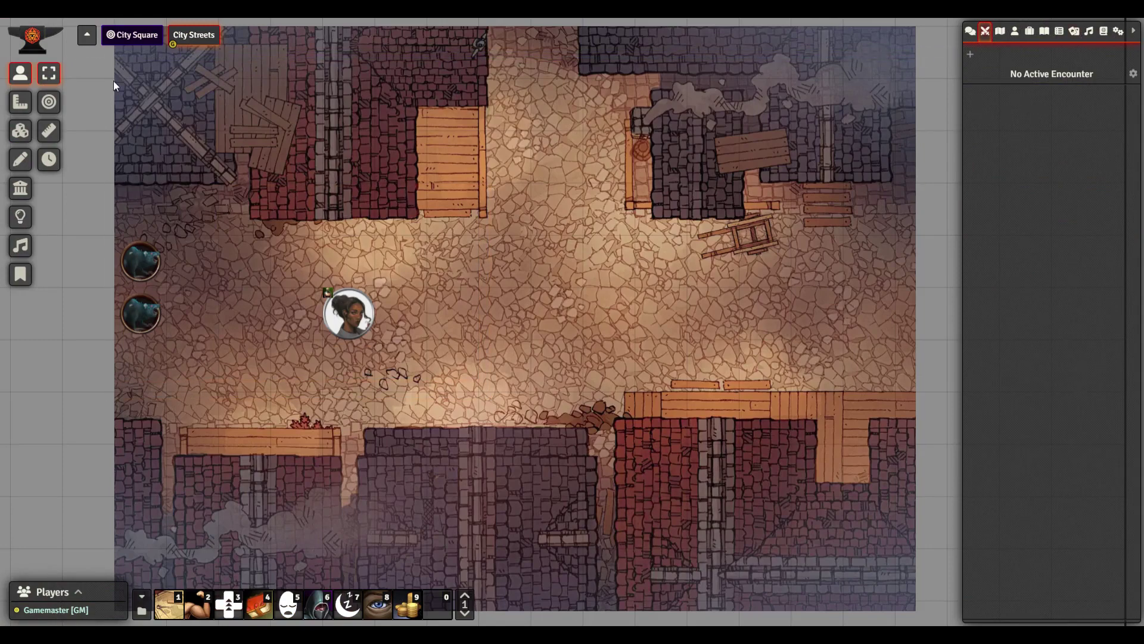
{"action": "left_click", "coordinate": [138, 37]}
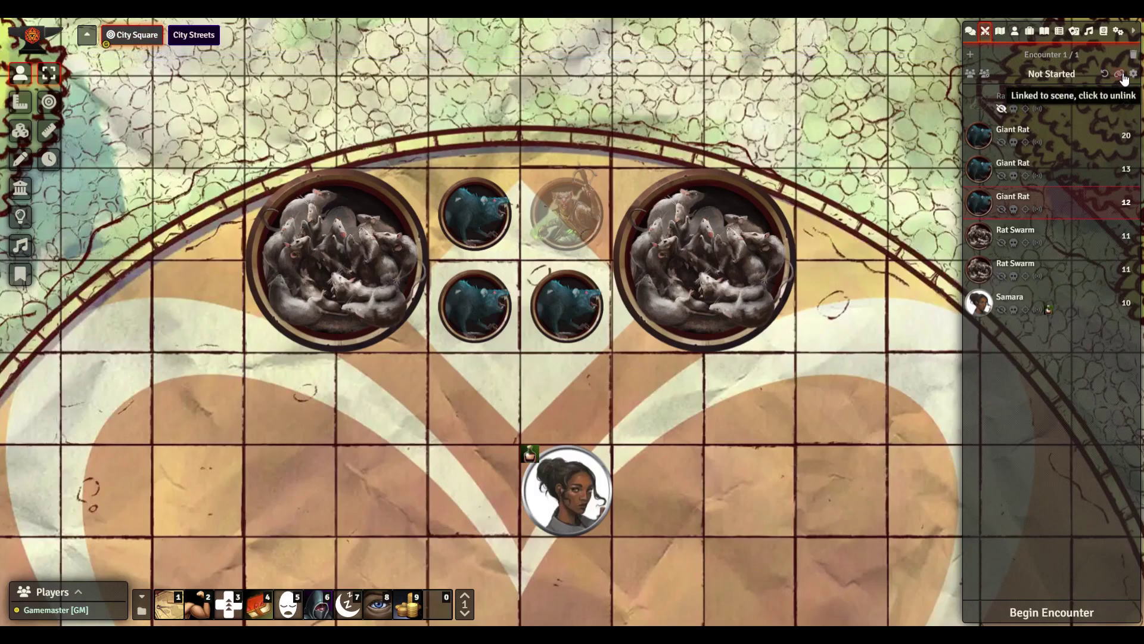
Unlink the encounter from its scene, check the tracker on City Streets, and return to City Square
{"action": "left_click", "coordinate": [1121, 75]}
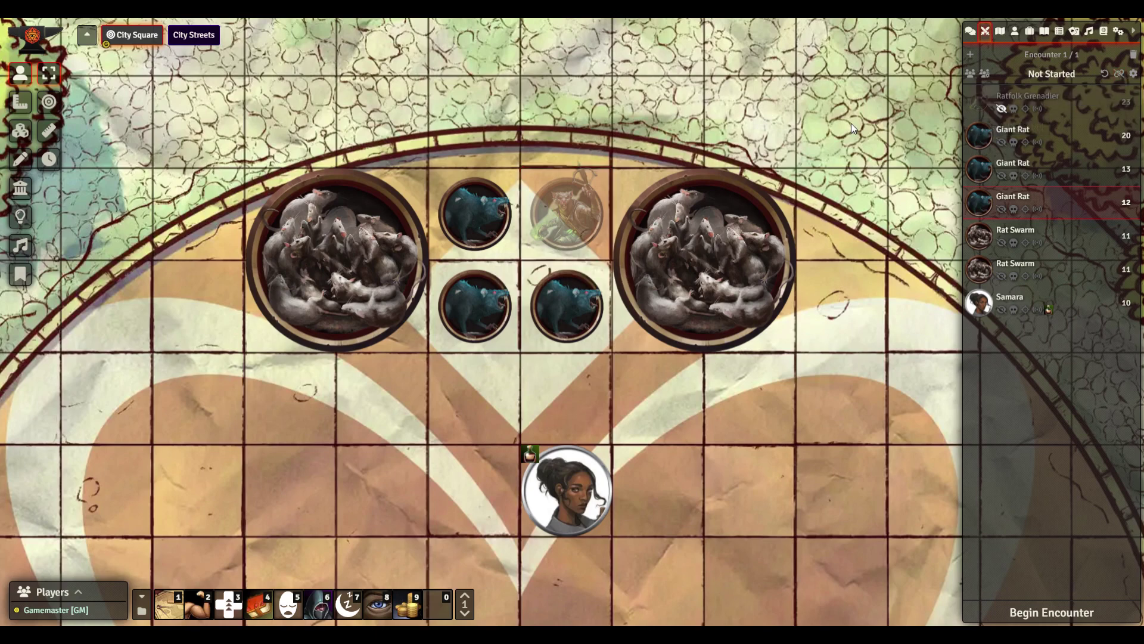
{"action": "left_click", "coordinate": [202, 39]}
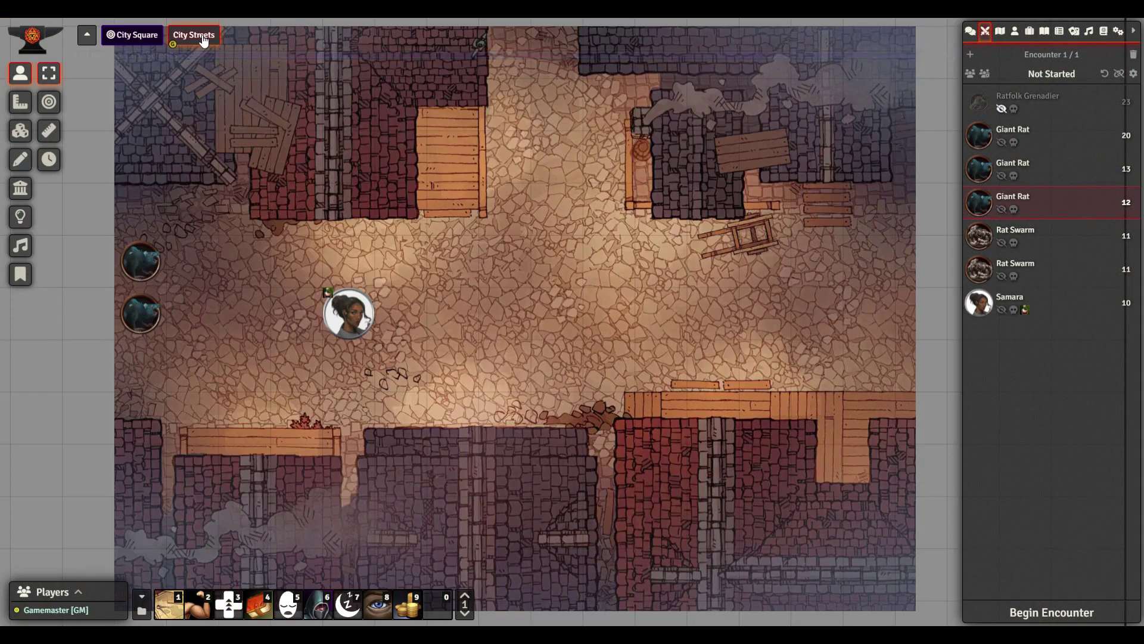
{"action": "left_click", "coordinate": [143, 35]}
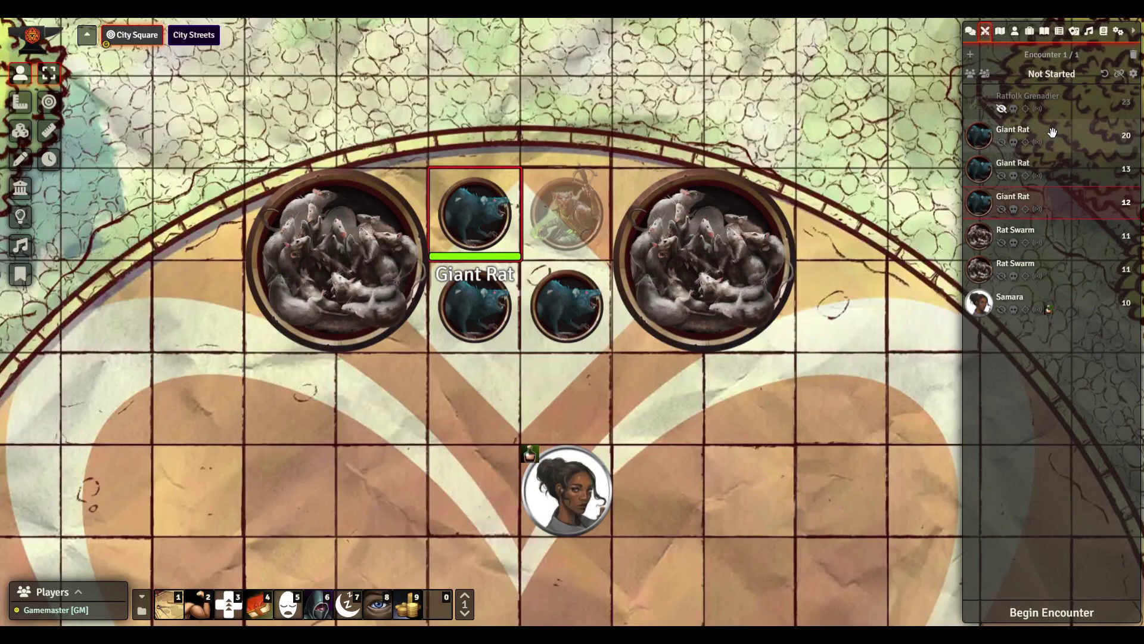
Open the encounter tracker settings, review the Tracked Resource choices, and enable Skip Defeated
{"action": "left_click", "coordinate": [1135, 76]}
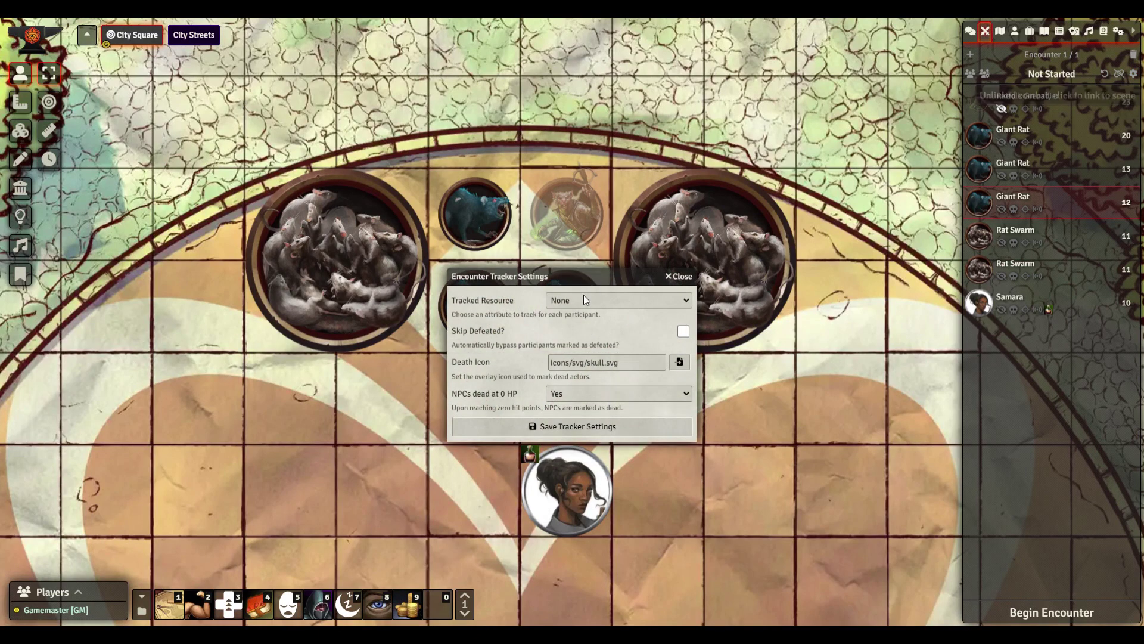
{"action": "left_click", "coordinate": [618, 294]}
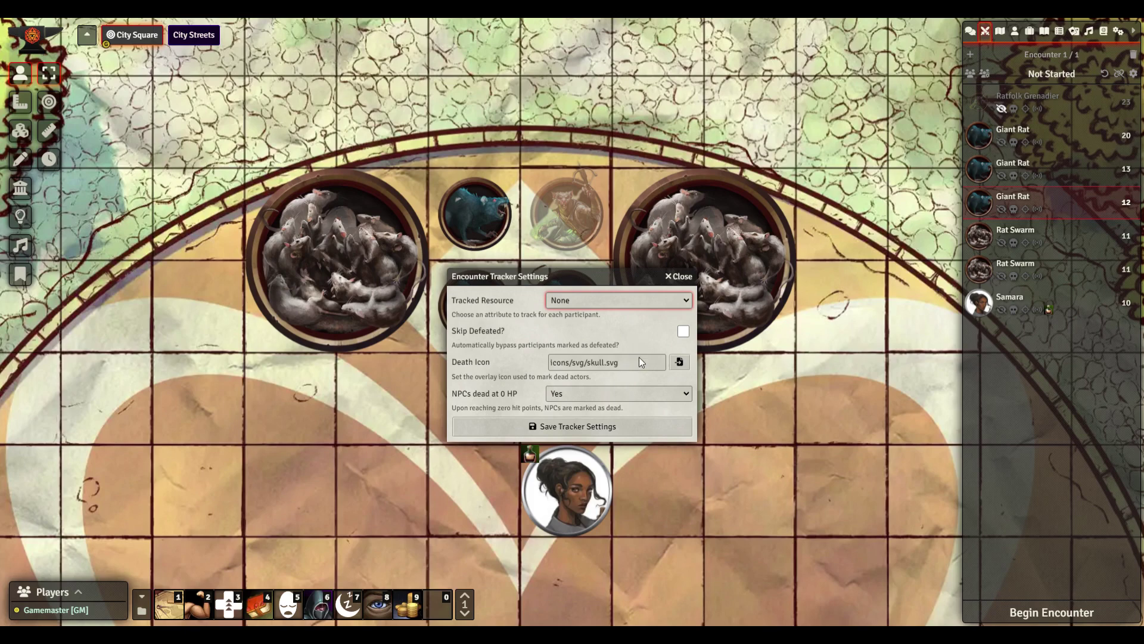
{"action": "left_click", "coordinate": [495, 311]}
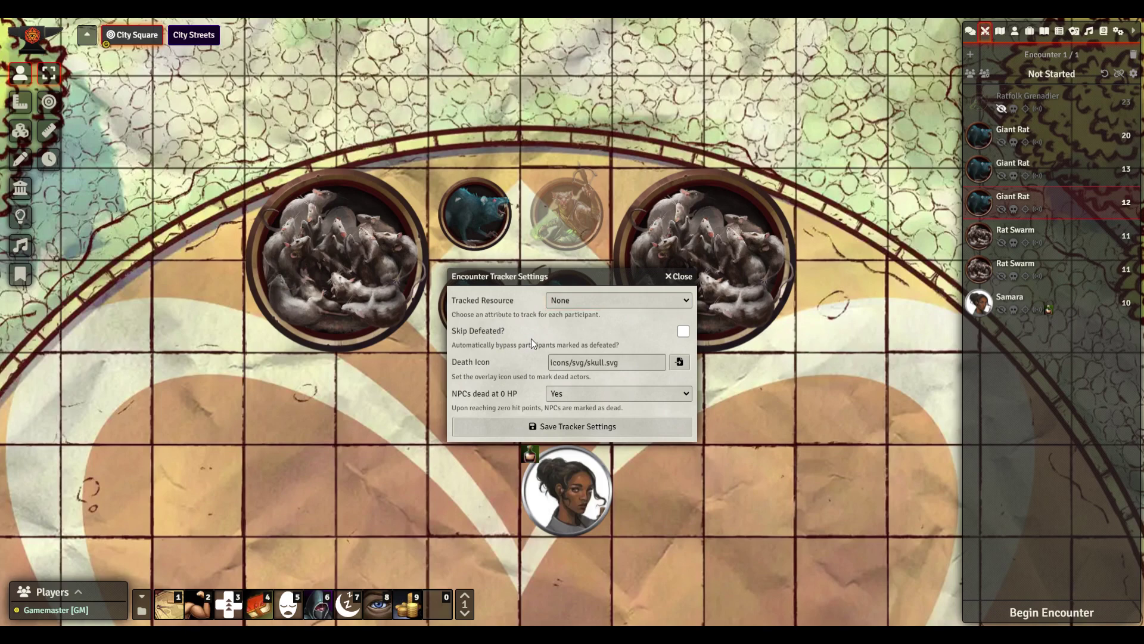
{"action": "left_click", "coordinate": [683, 332]}
Begin the encounter and advance two turns to the Giant Rat with initiative 13
{"action": "left_click", "coordinate": [1061, 612]}
{"action": "left_click", "coordinate": [1103, 612]}
{"action": "left_click", "coordinate": [1103, 612]}
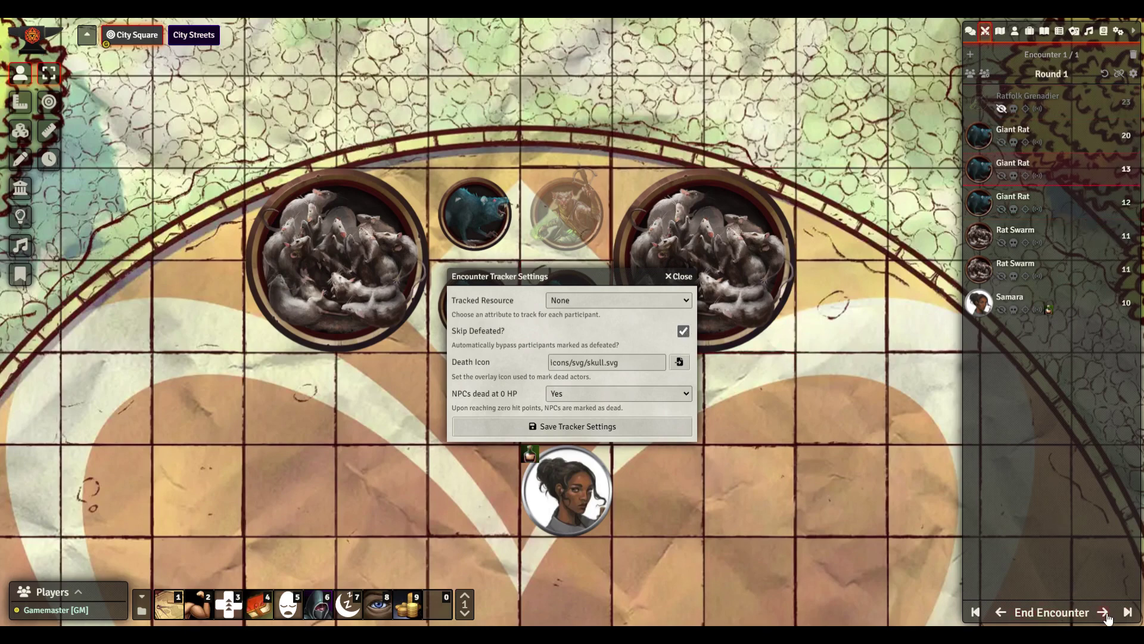
Mark the Giant Rat with initiative 12 as defeated and, with the tracker settings saved, advance to the next turn
{"action": "left_click", "coordinate": [1014, 209]}
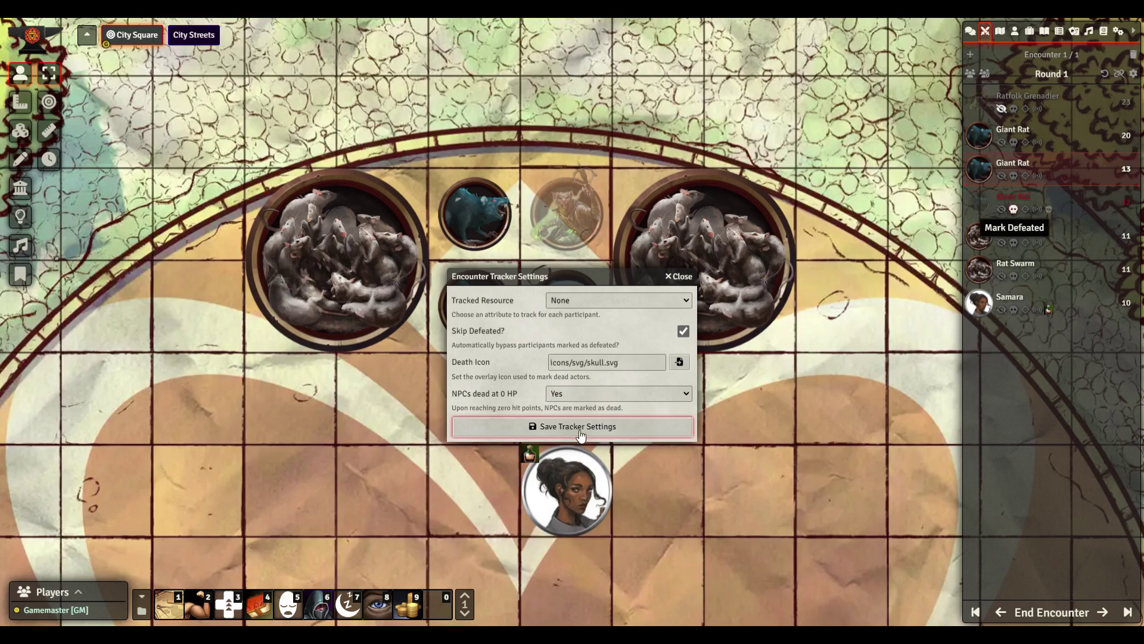
{"action": "key", "text": "Escape"}
{"action": "left_click", "coordinate": [1102, 614]}
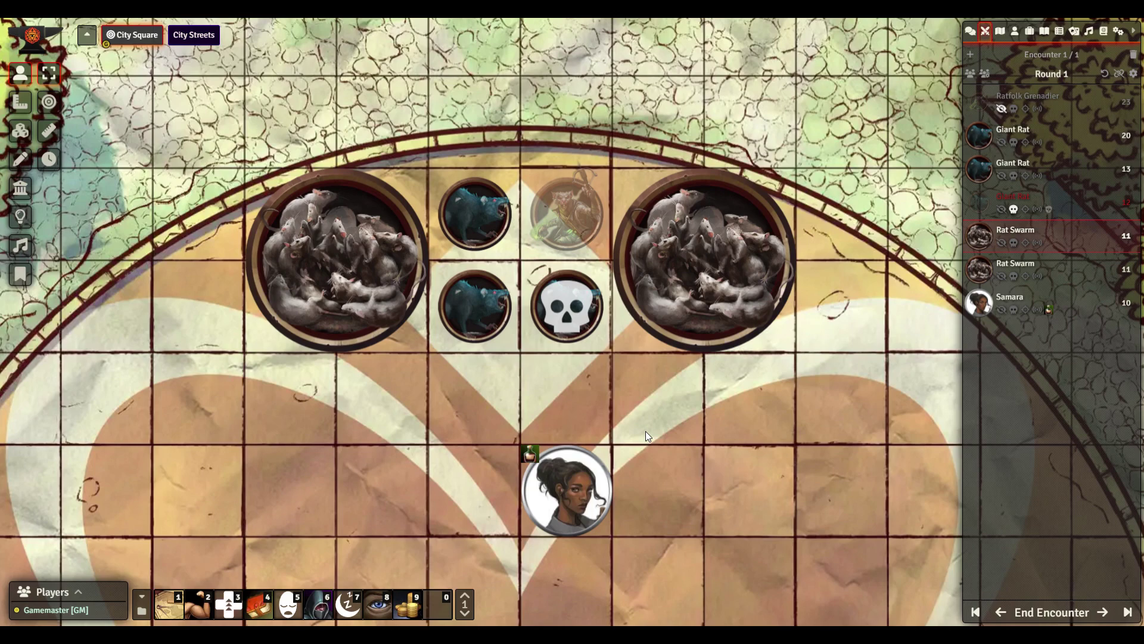
Open Samara's character sheet, review the modifiers of her Perception initiative roll, and close both without rolling
{"action": "double_click", "coordinate": [596, 464]}
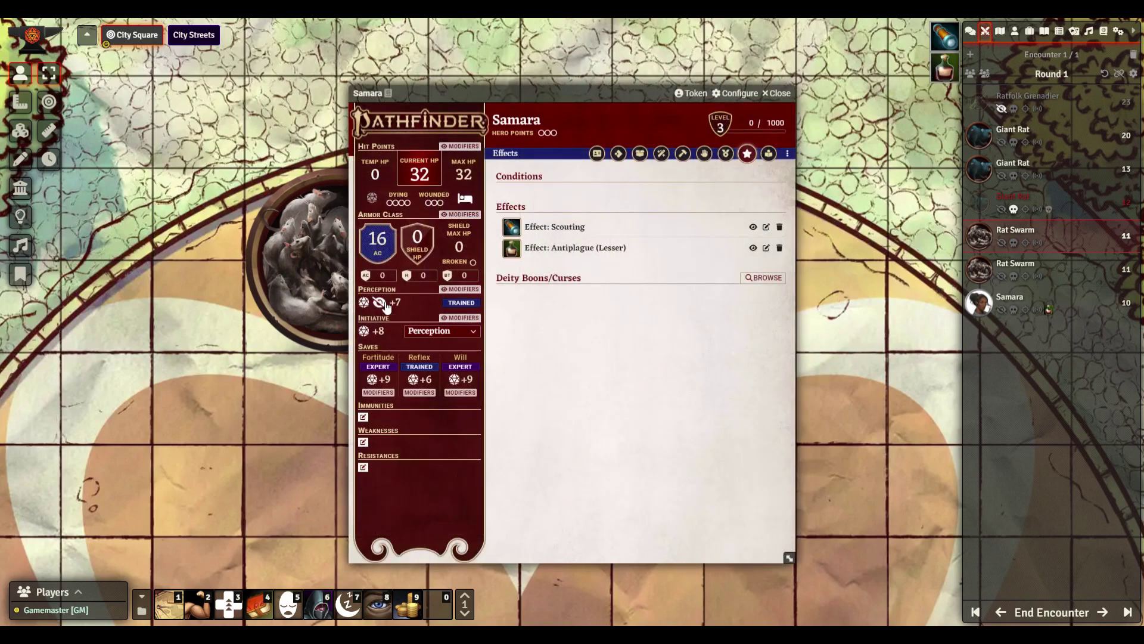
{"action": "left_click", "coordinate": [375, 332]}
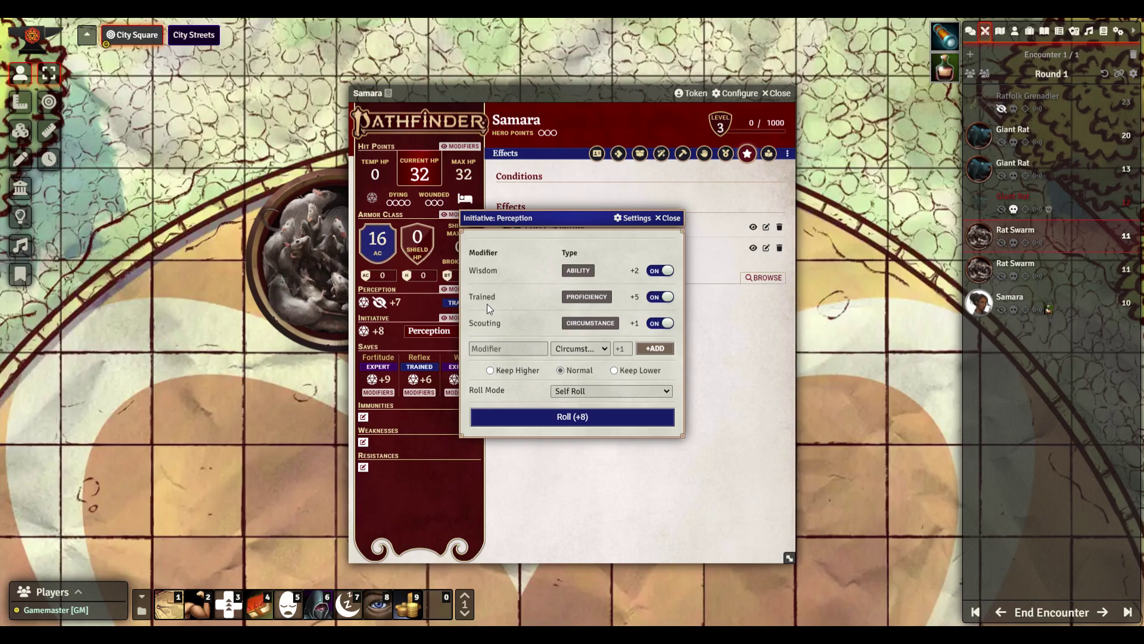
{"action": "left_click", "coordinate": [676, 218]}
{"action": "left_click", "coordinate": [787, 94]}
Open the Other Effects compendium and search it for scouting
{"action": "left_click", "coordinate": [1104, 31]}
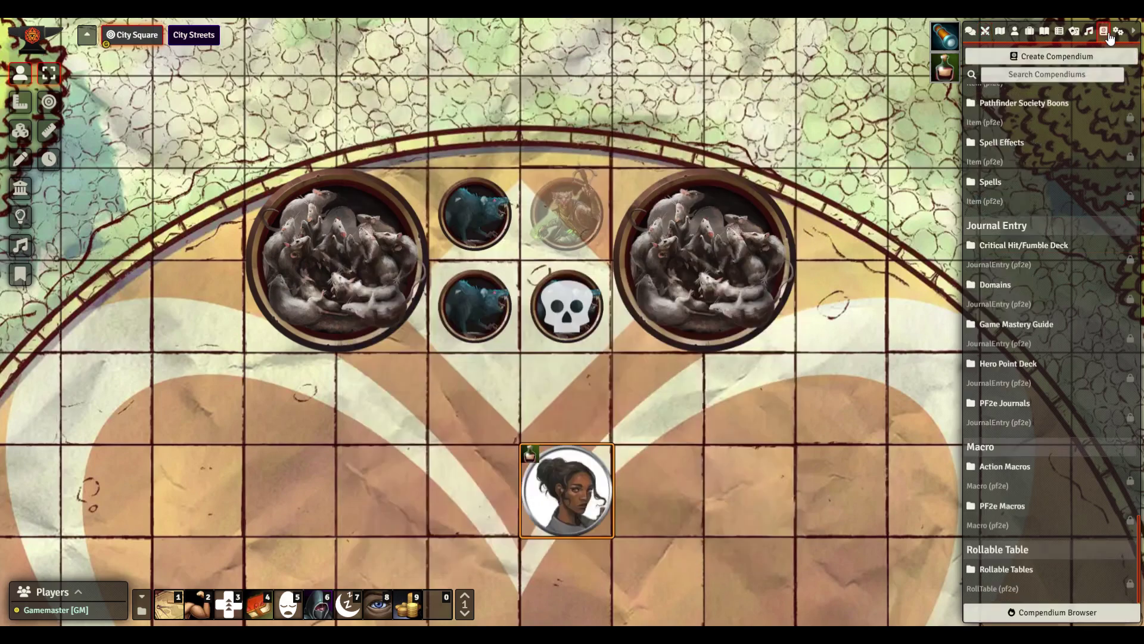
{"action": "scroll", "coordinate": [1028, 318], "scroll_direction": "up", "scroll_amount": 8}
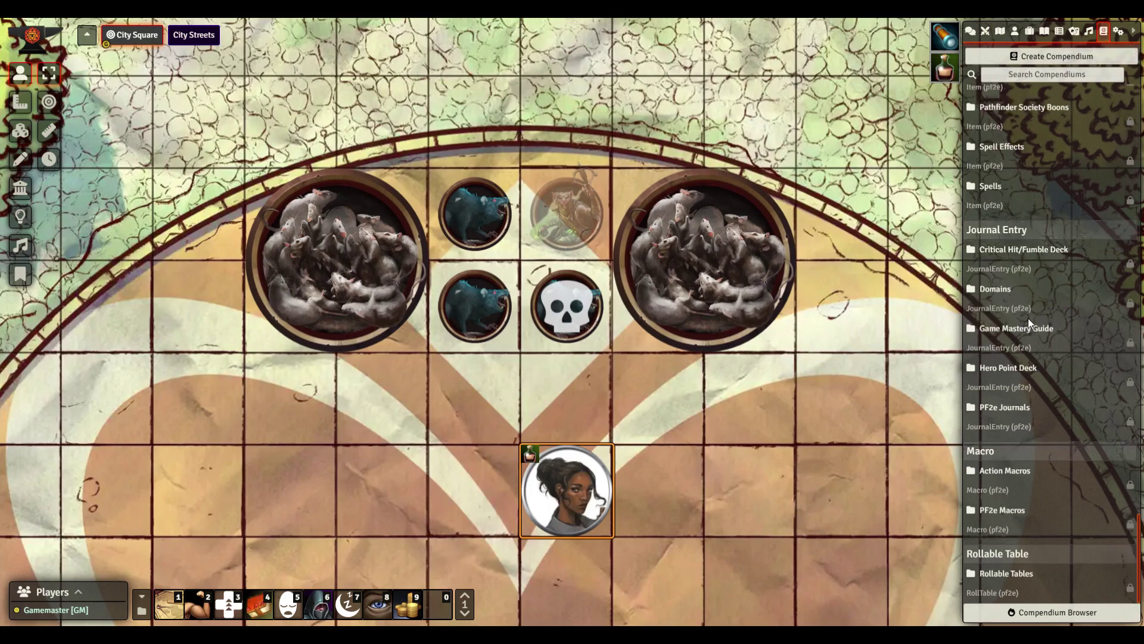
{"action": "scroll", "coordinate": [1029, 320], "scroll_direction": "up", "scroll_amount": 1}
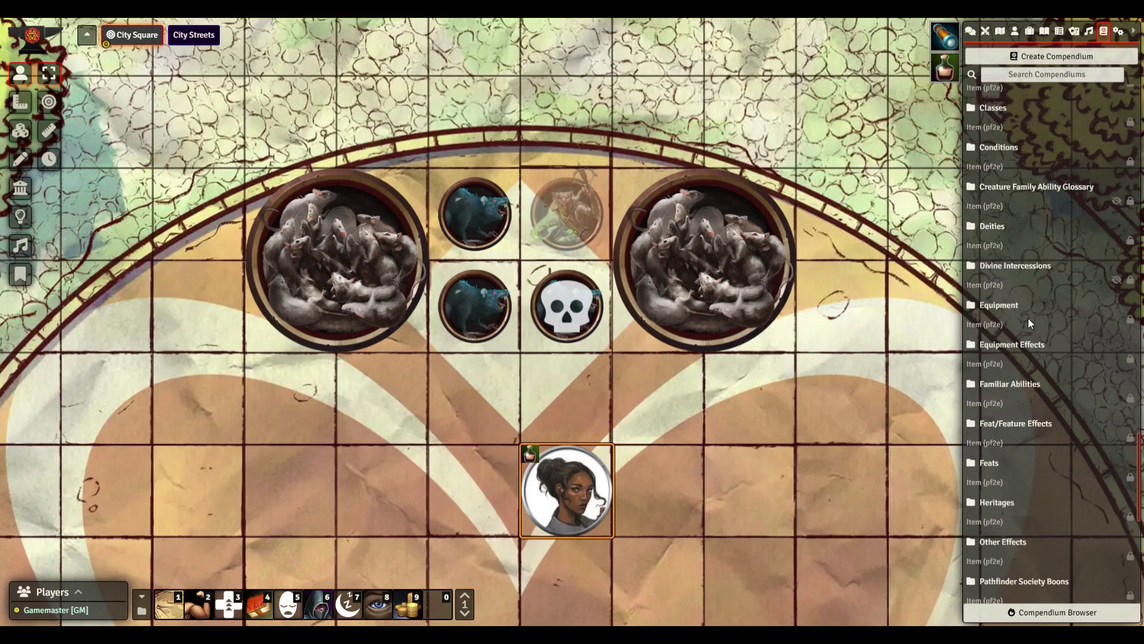
{"action": "scroll", "coordinate": [1028, 317], "scroll_direction": "down", "scroll_amount": 3}
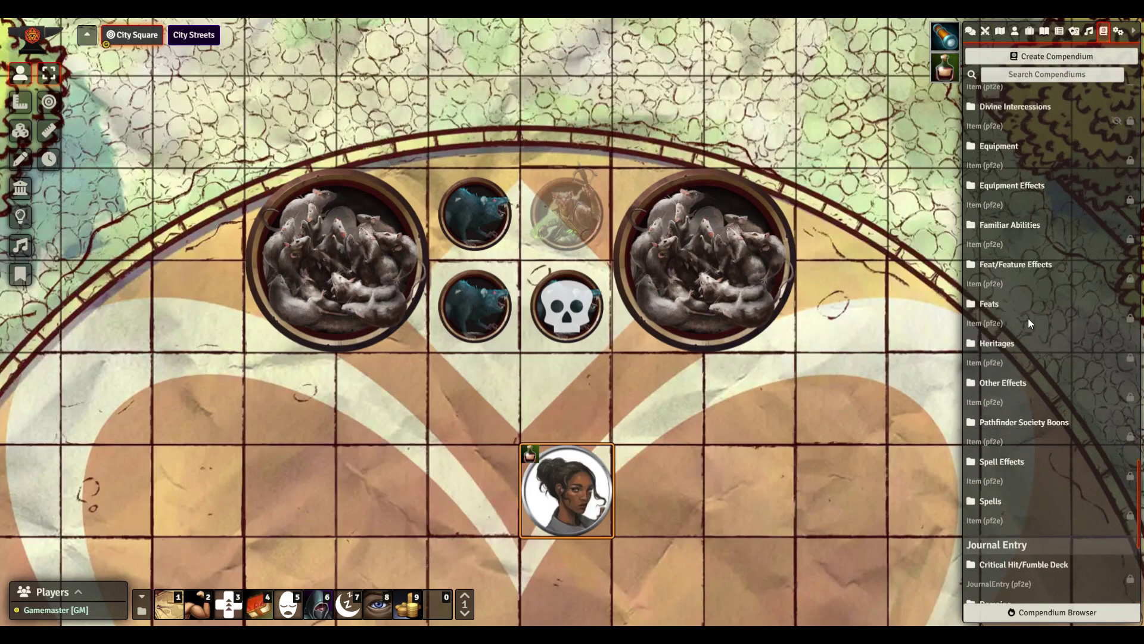
{"action": "left_click", "coordinate": [1020, 384]}
{"action": "left_click", "coordinate": [187, 96]}
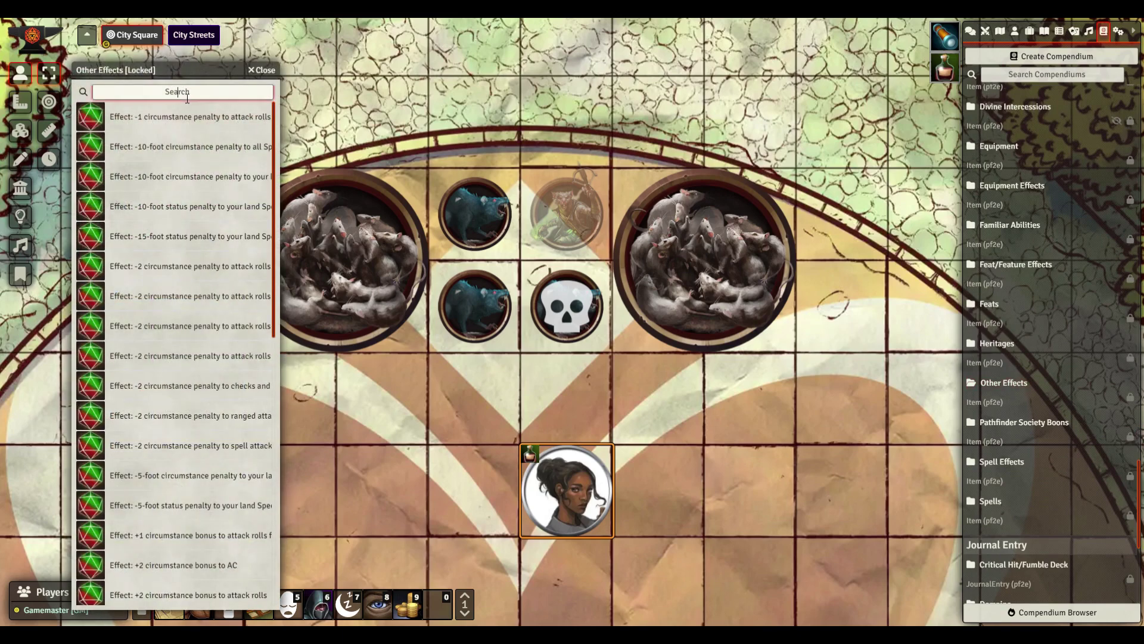
{"action": "type", "text": "scouting"}
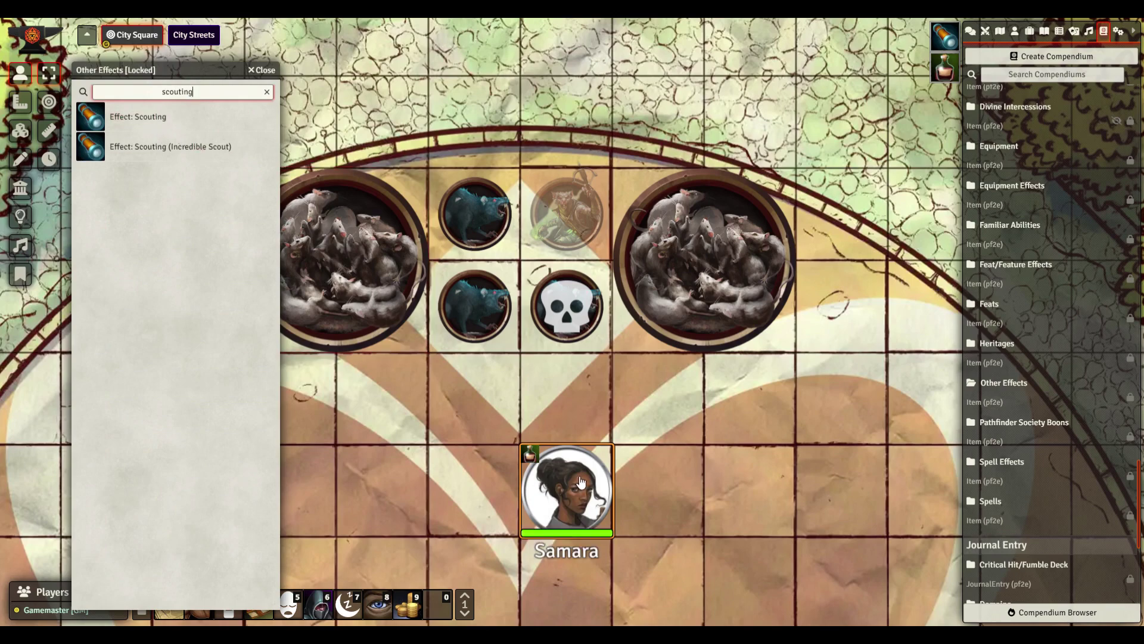
Add Effect: Scouting to macro hotbar slot 0 and use it to toggle the effect on Samara
{"action": "left_click_drag", "start_coordinate": [162, 117], "coordinate": [439, 609]}
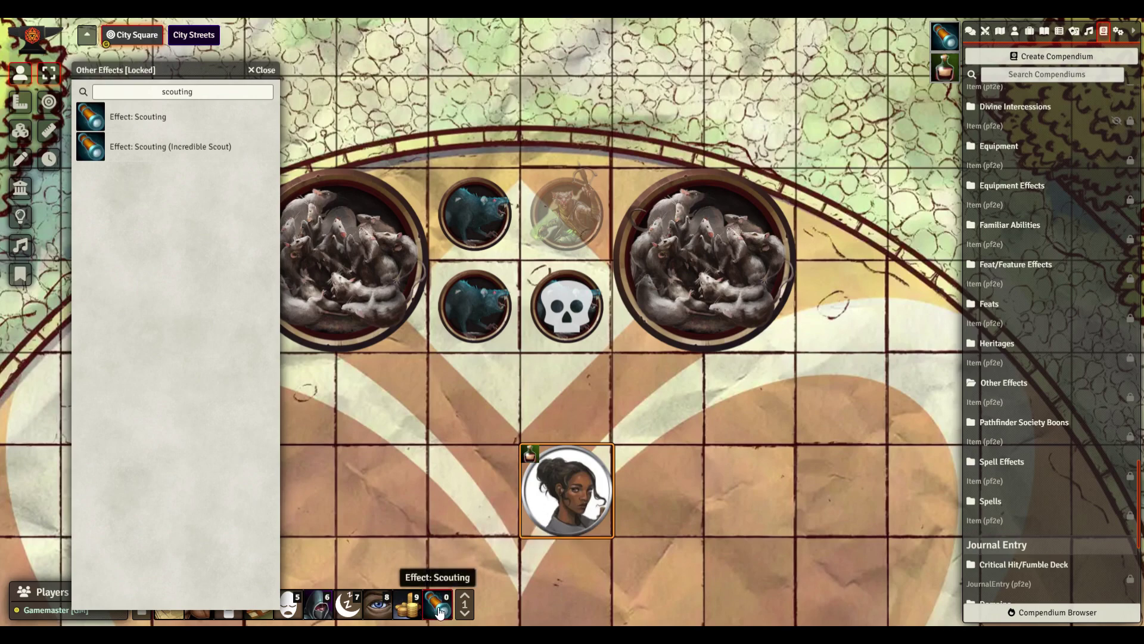
{"action": "left_click", "coordinate": [439, 611]}
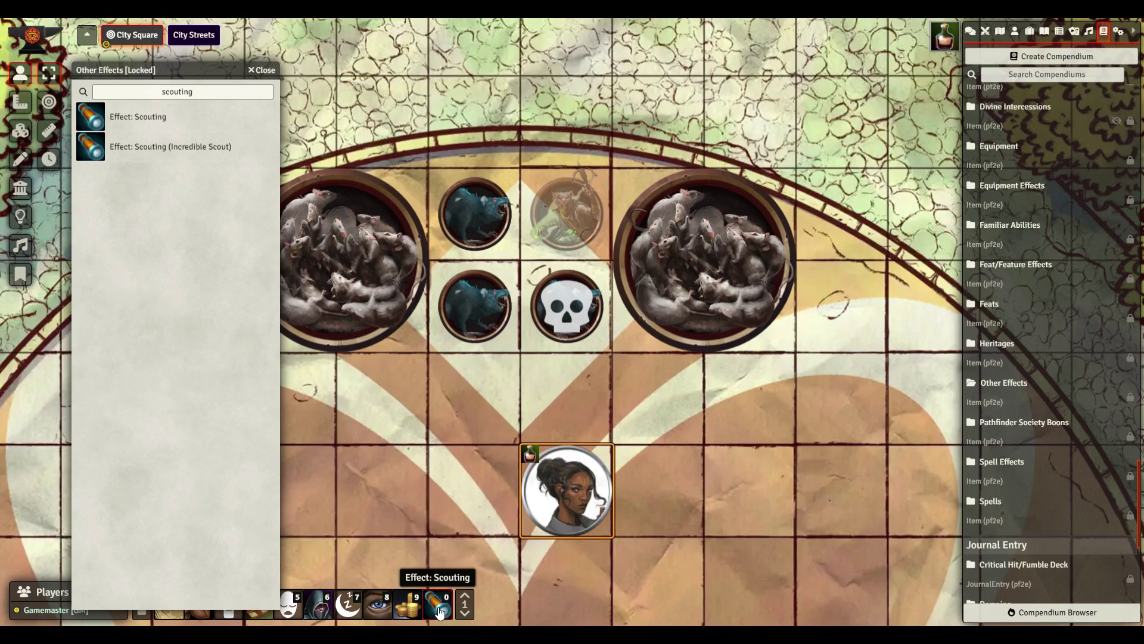
{"action": "left_click", "coordinate": [458, 533]}
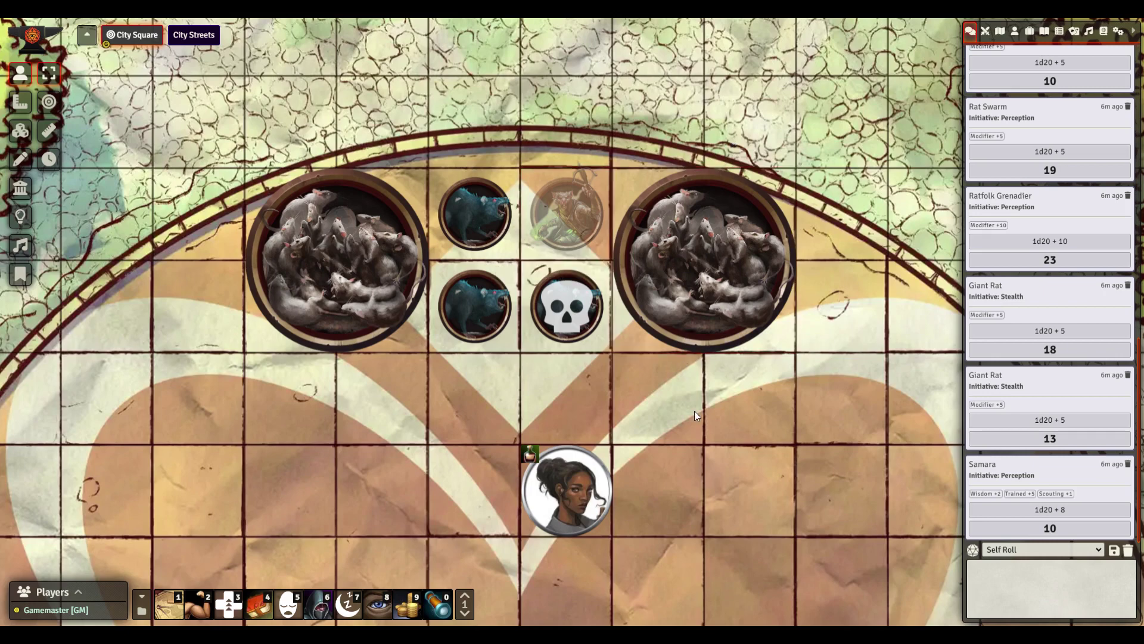
Move Samara's token directly below the Giant Rats and cast Burning Hands from her prepared spells
{"action": "left_click_drag", "start_coordinate": [571, 506], "coordinate": [471, 424]}
{"action": "double_click", "coordinate": [471, 418]}
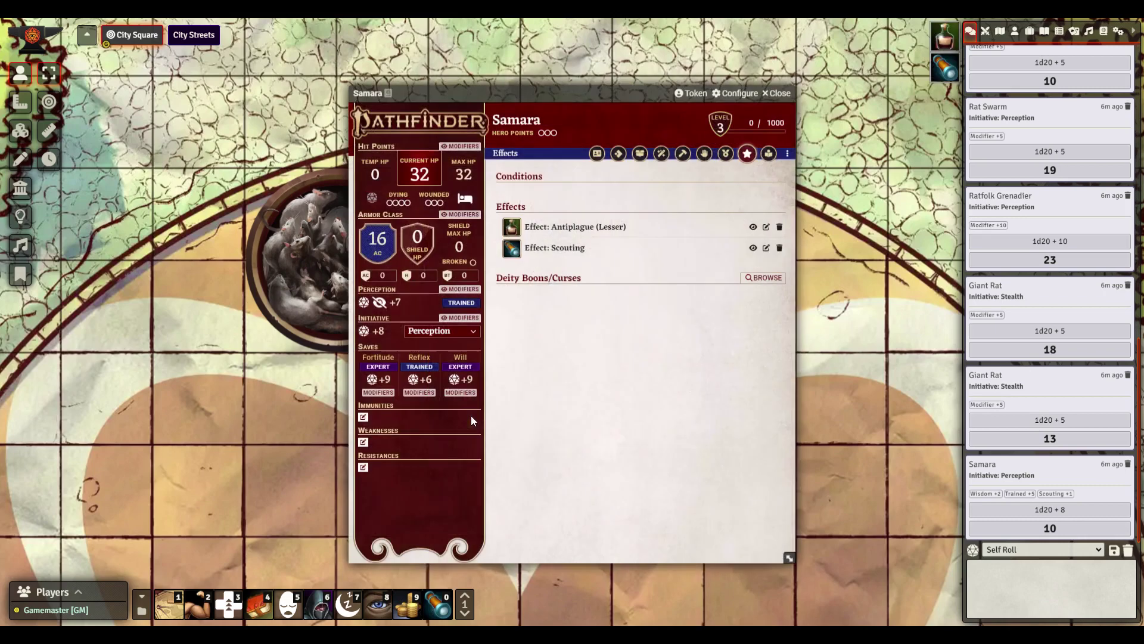
{"action": "left_click", "coordinate": [661, 153]}
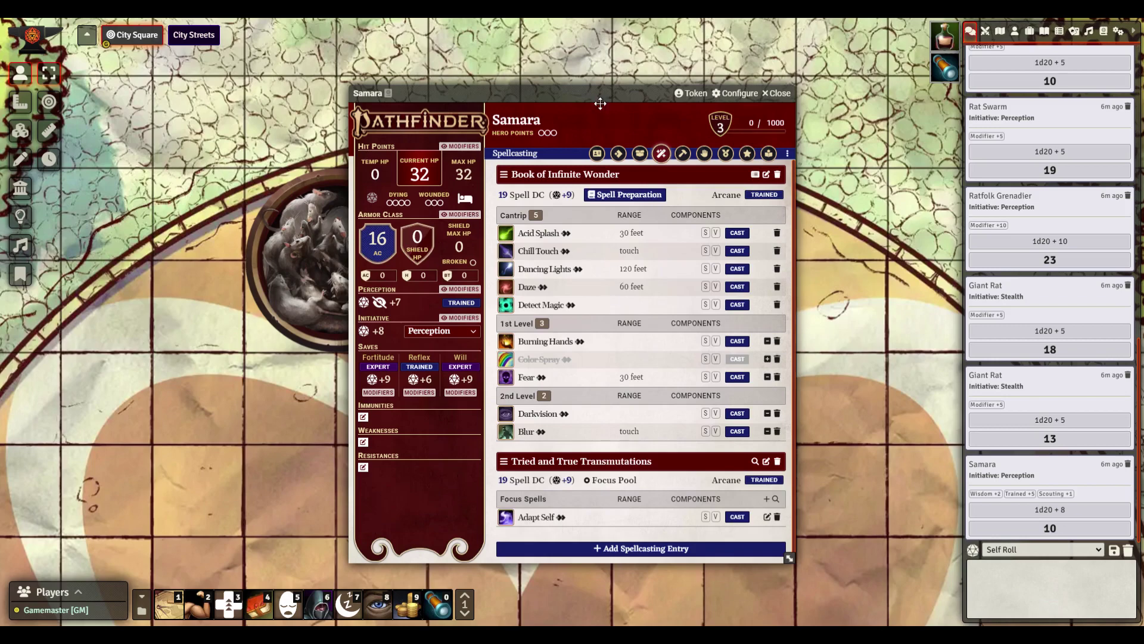
{"action": "left_click_drag", "start_coordinate": [599, 104], "coordinate": [250, 106]}
{"action": "left_click", "coordinate": [392, 344]}
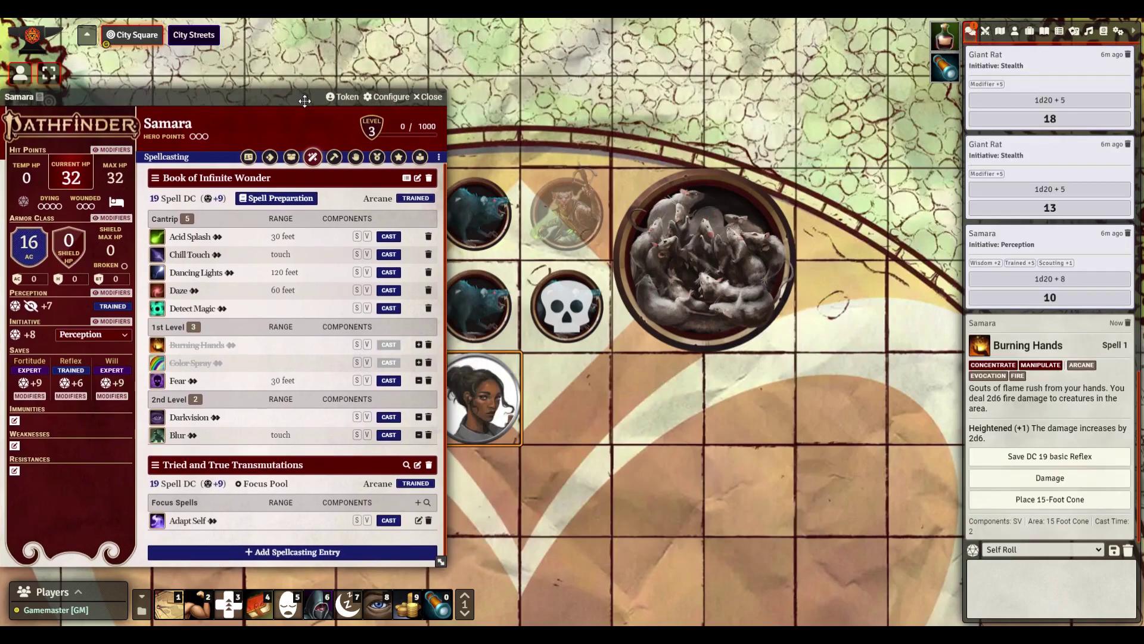
Minimize Samara's sheet and place the 15-foot Burning Hands cone at her token's upper-left corner, aimed straight up over the rats
{"action": "double_click", "coordinate": [302, 100]}
{"action": "left_click", "coordinate": [1080, 499]}
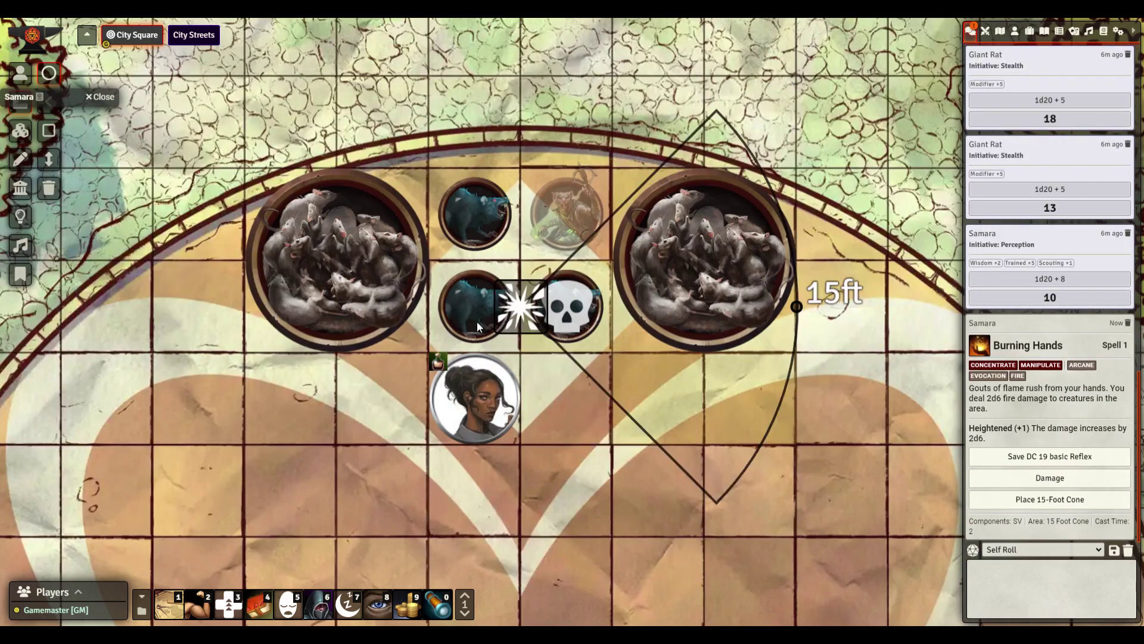
{"action": "scroll", "coordinate": [448, 350], "scroll_direction": "up", "scroll_amount": 6}
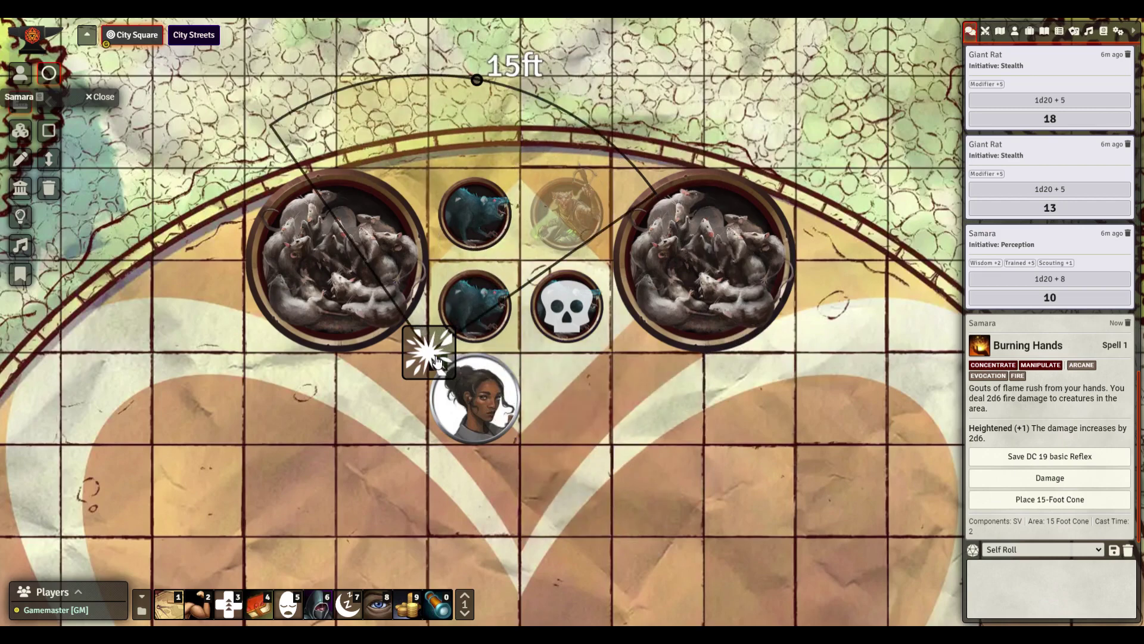
{"action": "scroll", "coordinate": [437, 360], "scroll_direction": "up", "scroll_amount": 3}
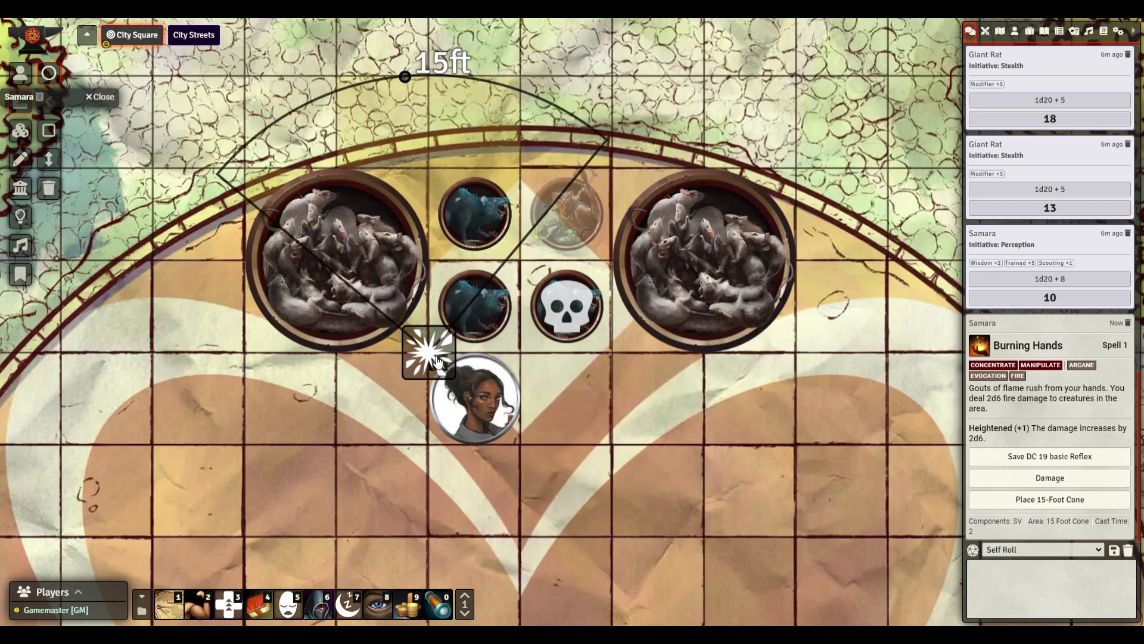
{"action": "scroll", "coordinate": [437, 361], "scroll_direction": "down", "scroll_amount": 1}
{"action": "left_click", "coordinate": [437, 360]}
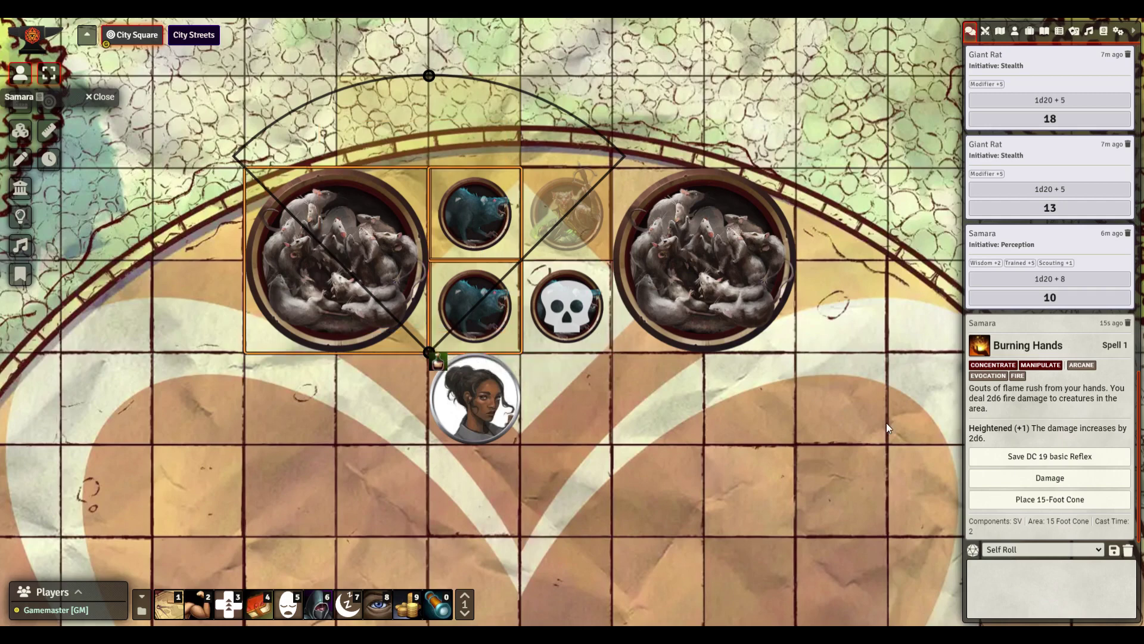
Roll DC 19 basic Reflex saves for the Rat Swarm and two Giant Rats, then roll the Burning Hands damage and reveal it to everyone
{"action": "left_click", "coordinate": [1042, 457]}
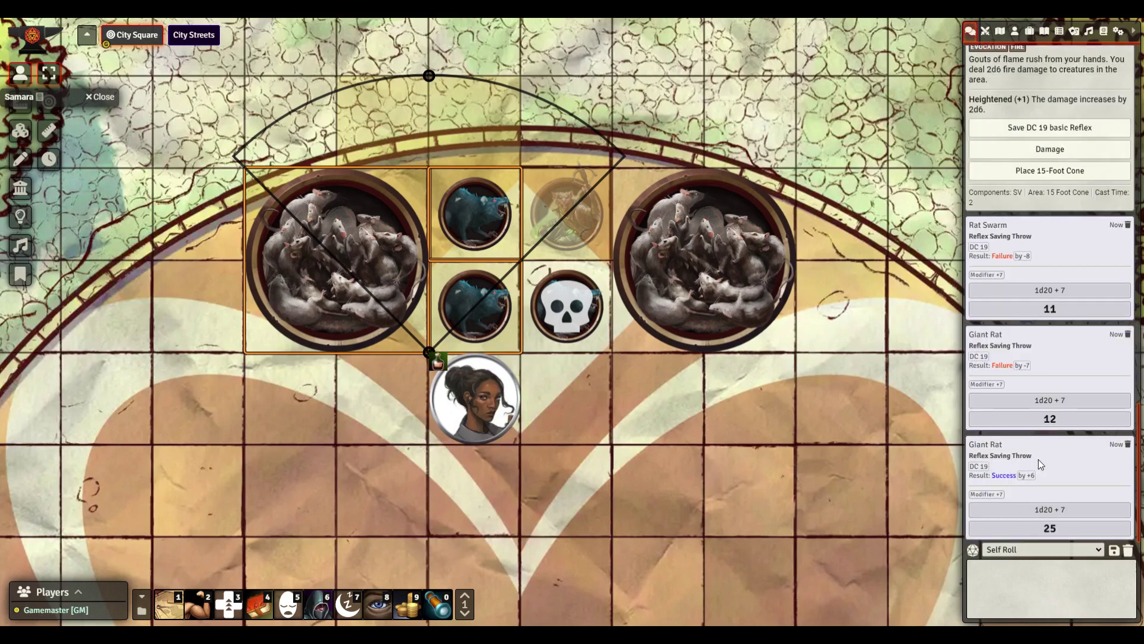
{"action": "left_click", "coordinate": [918, 467]}
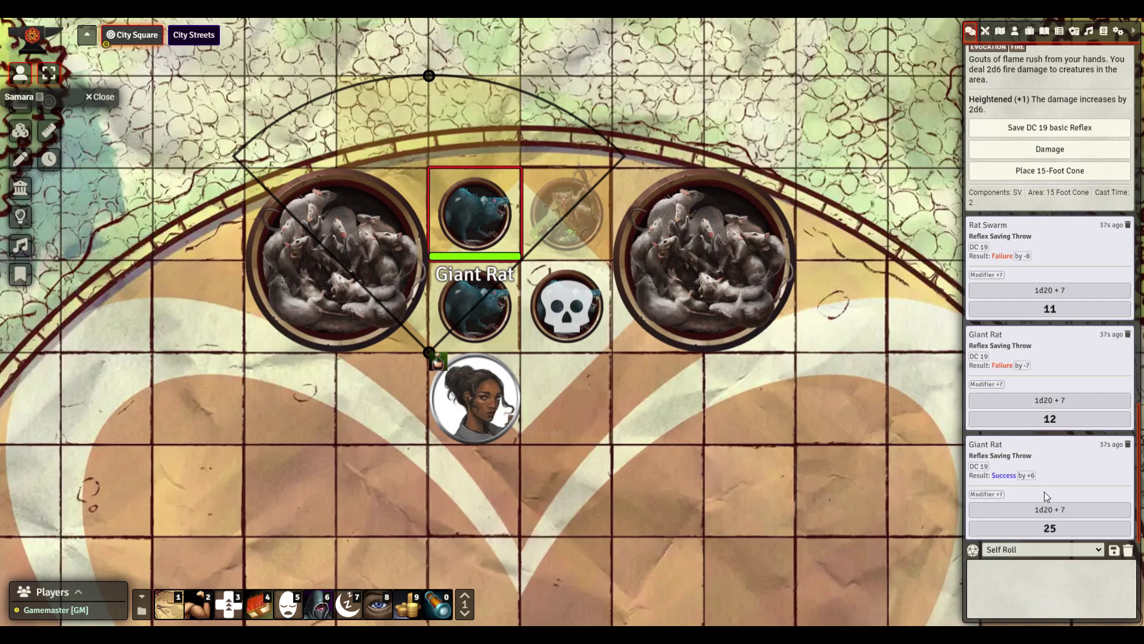
{"action": "left_click", "coordinate": [1010, 148]}
{"action": "right_click", "coordinate": [1013, 437]}
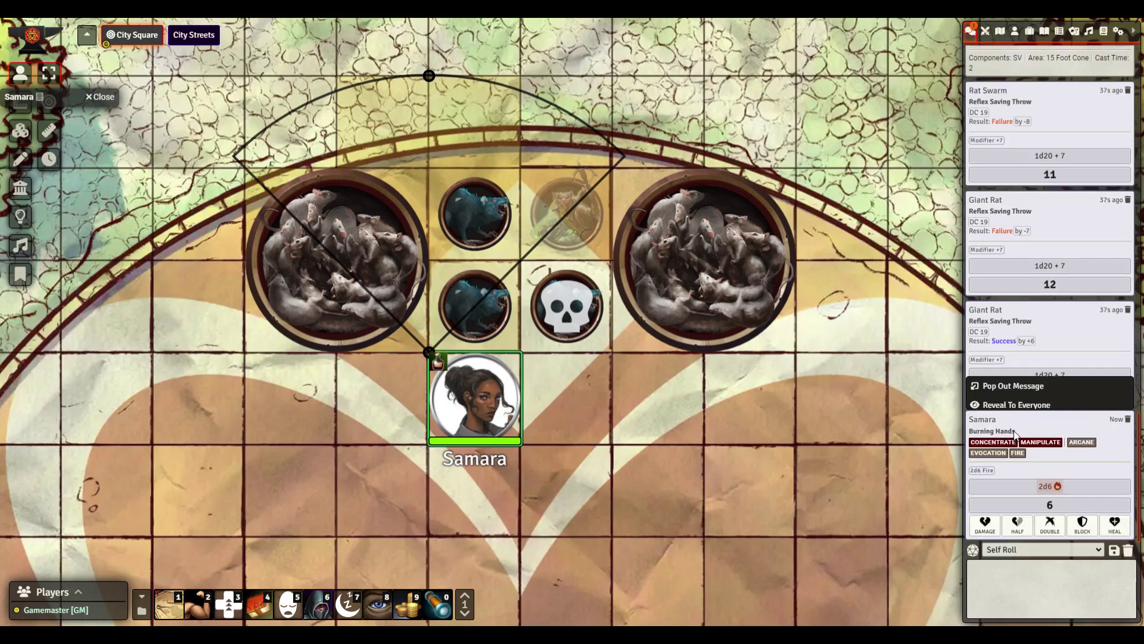
{"action": "left_click", "coordinate": [994, 360]}
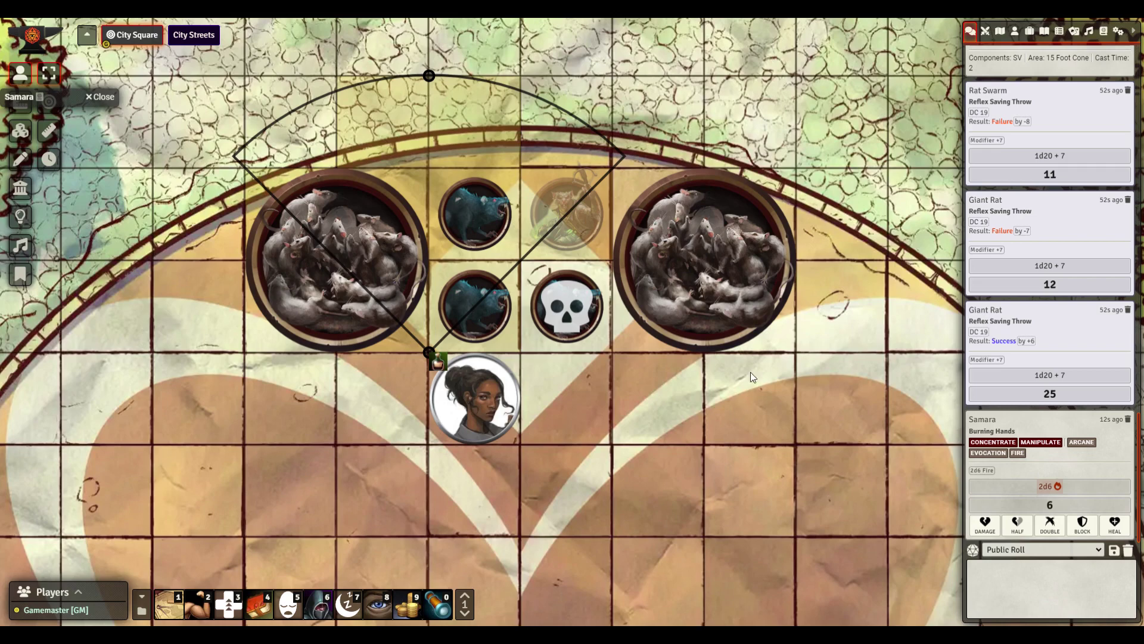
Apply the full Burning Hands damage to the Rat Swarm and Giant Rat that failed their Reflex saves
{"action": "left_click", "coordinate": [988, 94]}
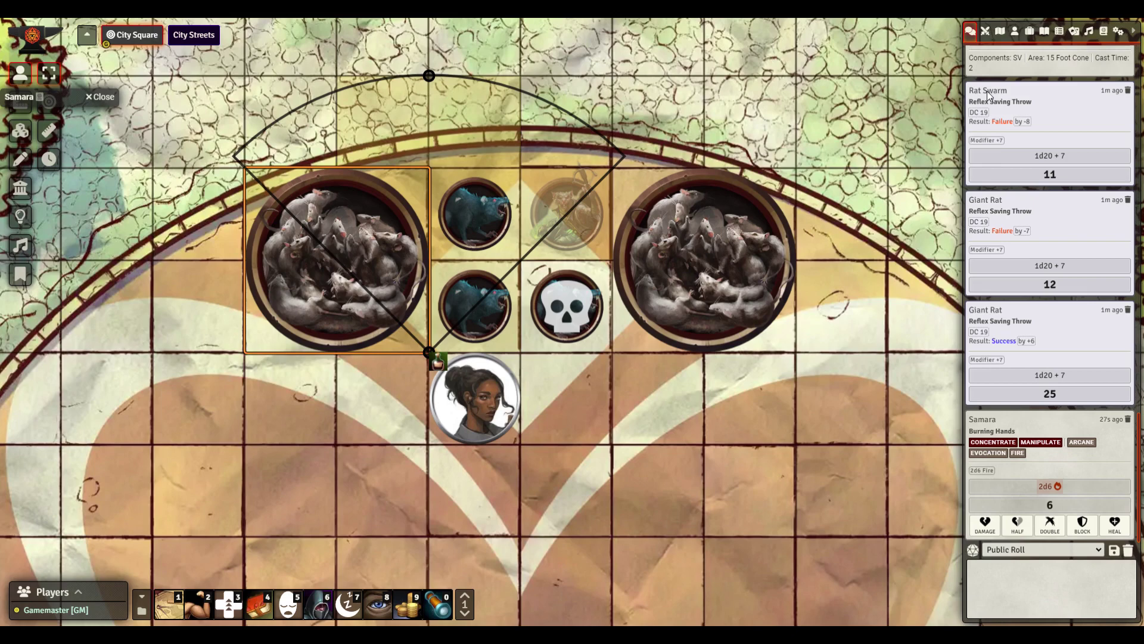
{"action": "left_click", "coordinate": [986, 205]}
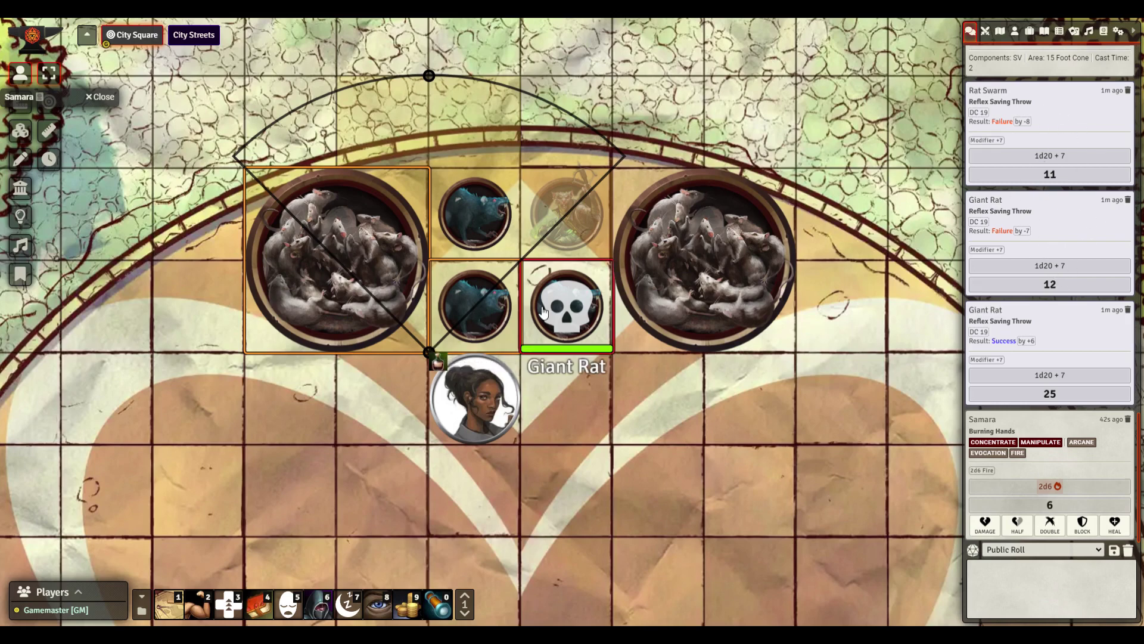
{"action": "left_click", "coordinate": [986, 531]}
{"action": "left_click", "coordinate": [693, 369]}
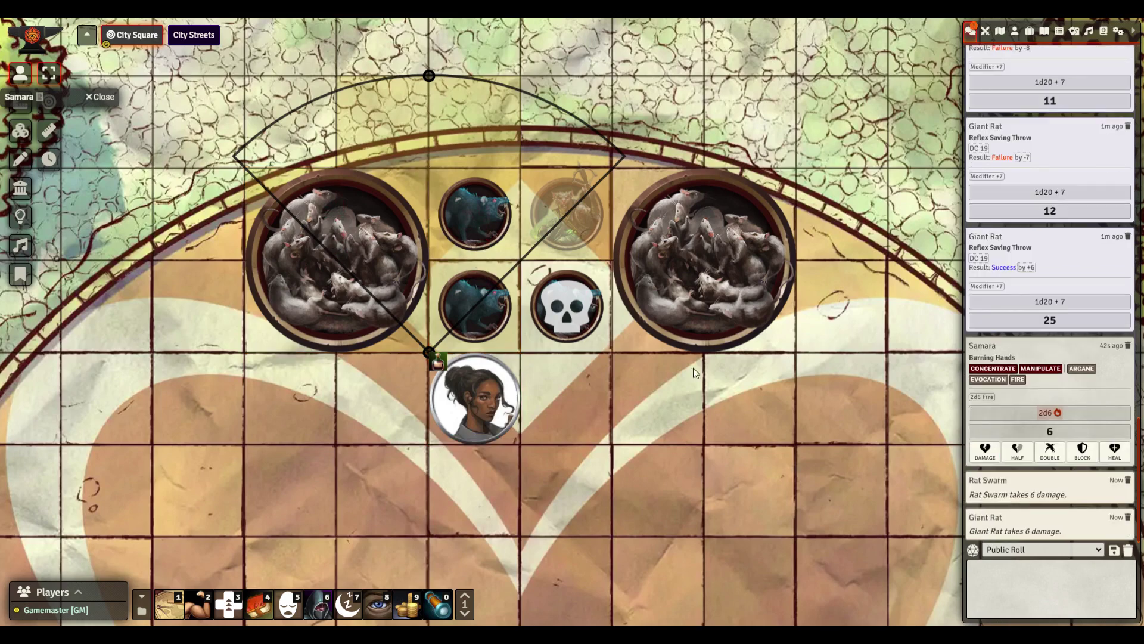
Apply half of the Burning Hands damage to the Giant Rat that succeeded at its Reflex save
{"action": "left_click", "coordinate": [509, 216]}
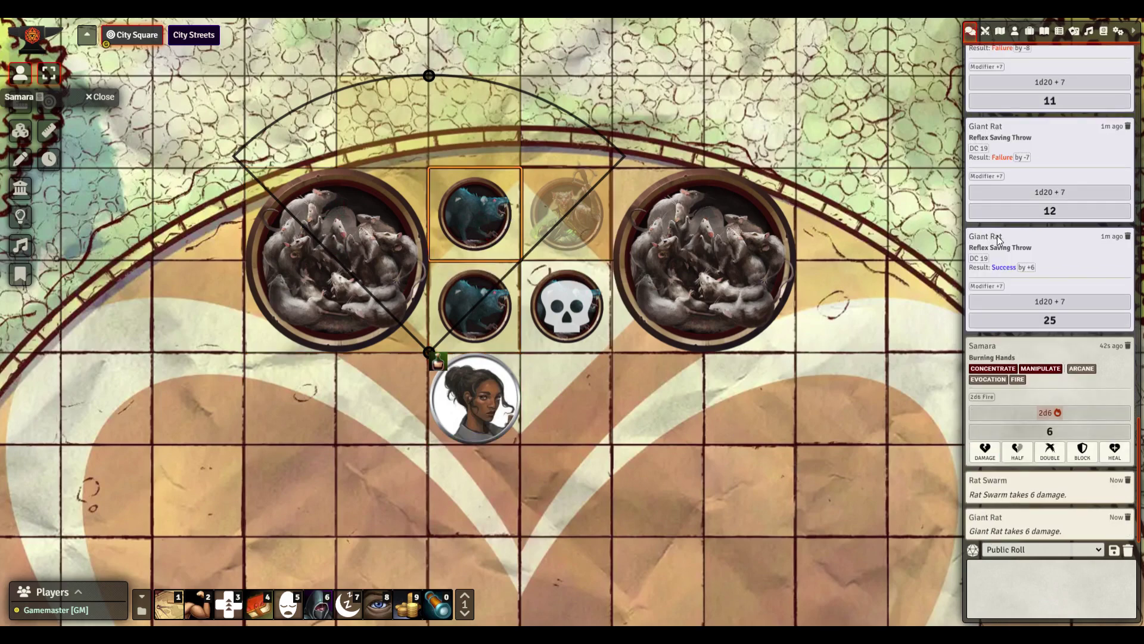
{"action": "left_click_drag", "start_coordinate": [853, 327], "coordinate": [860, 415]}
{"action": "mouse_move", "coordinate": [991, 279]}
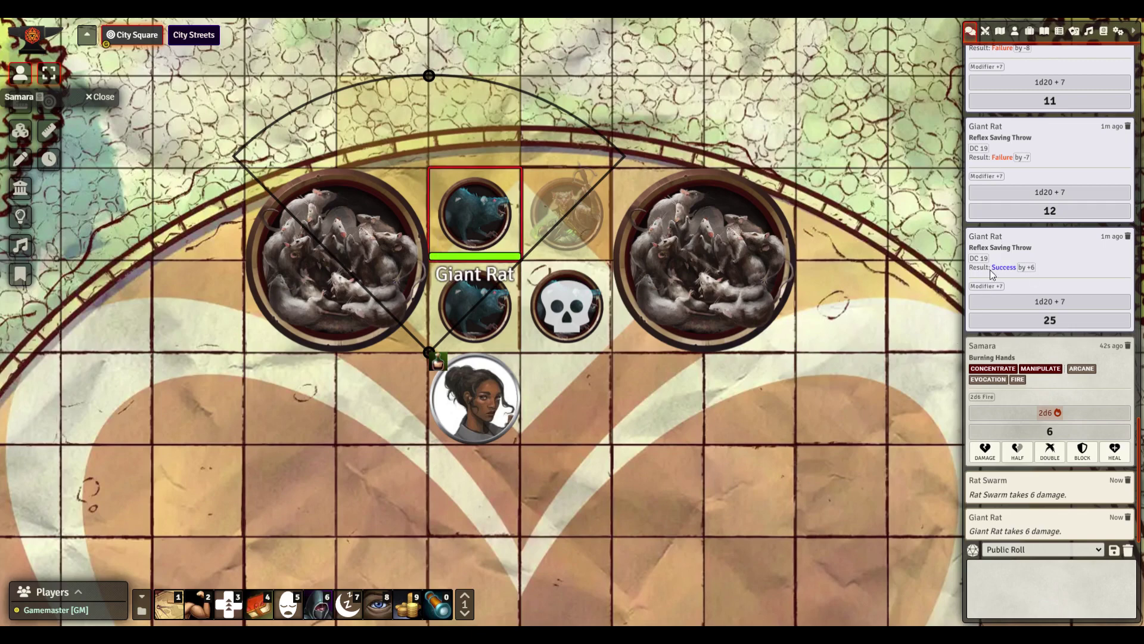
{"action": "left_click", "coordinate": [988, 239]}
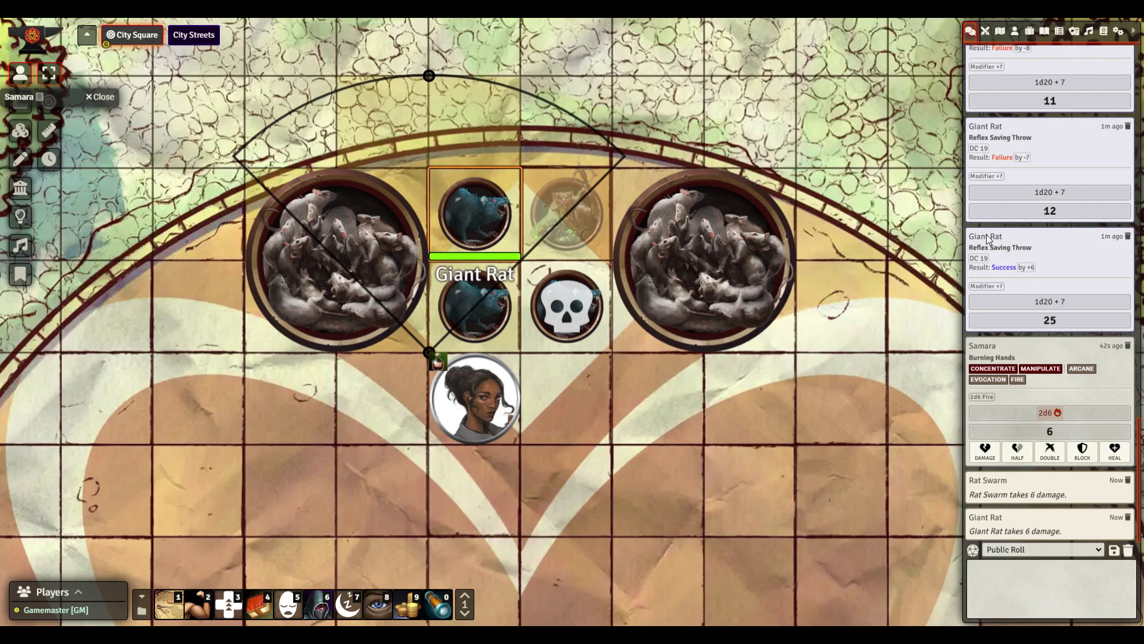
{"action": "left_click", "coordinate": [1029, 458]}
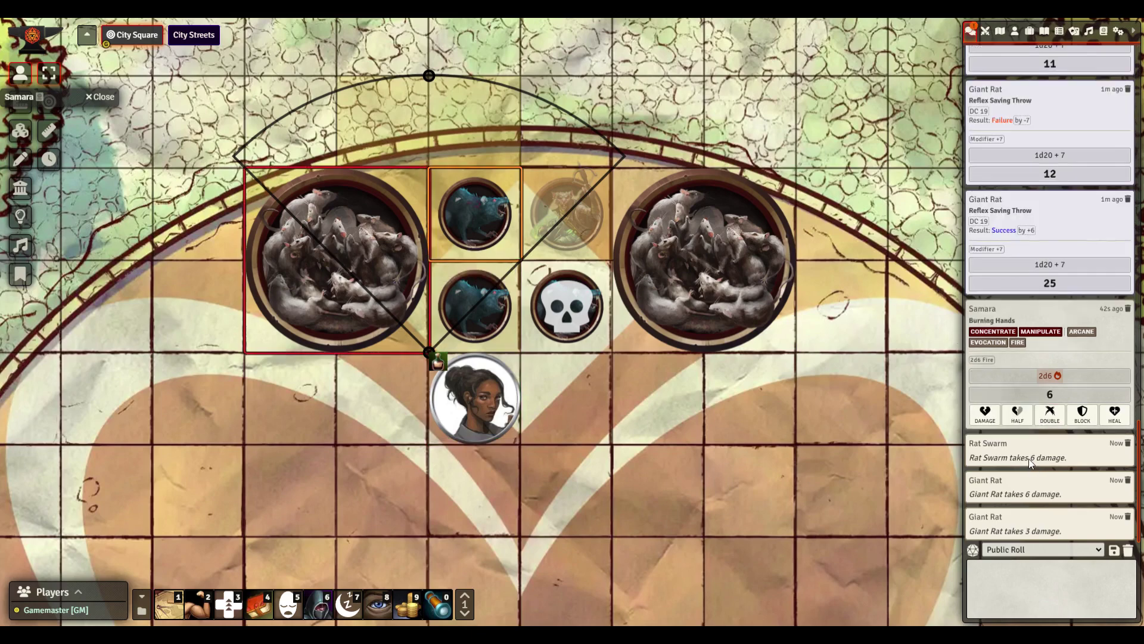
{"action": "left_click", "coordinate": [835, 434]}
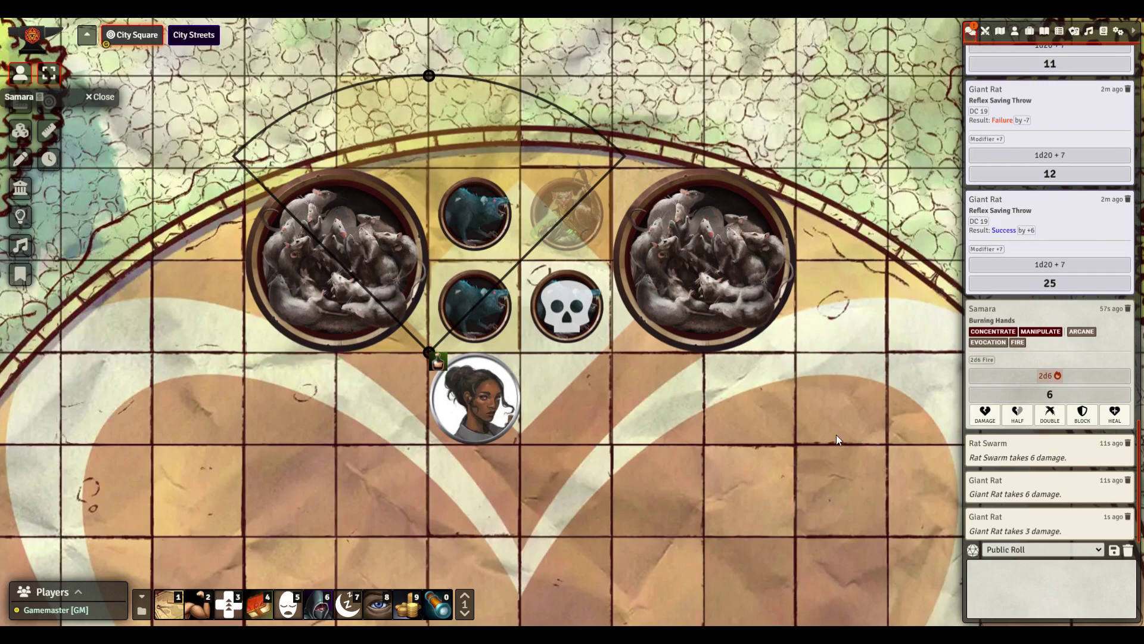
Restore Samara's expended Color Spray slot in her spellcasting list and cast the spell
{"action": "double_click", "coordinate": [509, 410]}
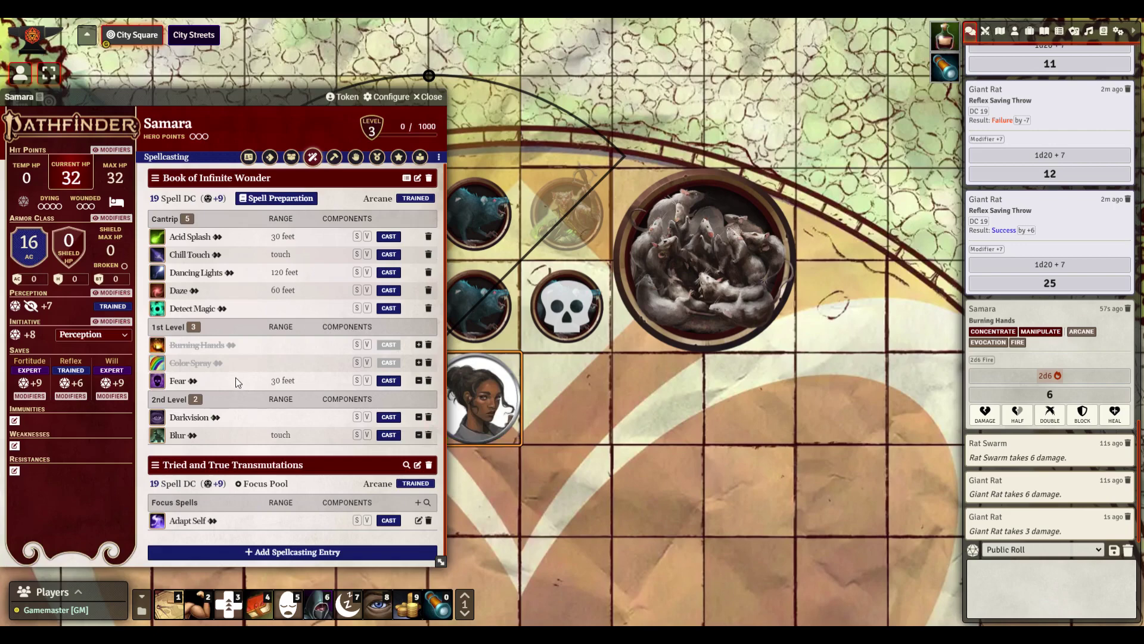
{"action": "left_click", "coordinate": [196, 368]}
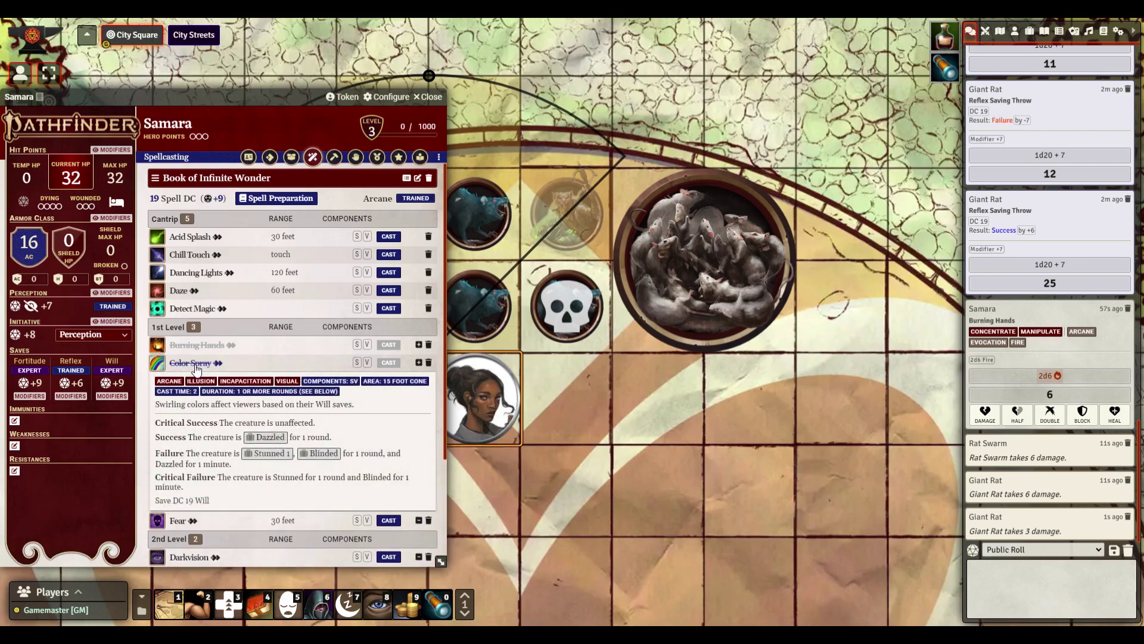
{"action": "left_click", "coordinate": [420, 363]}
{"action": "left_click", "coordinate": [389, 363]}
{"action": "left_click_drag", "start_coordinate": [704, 456], "coordinate": [731, 489]}
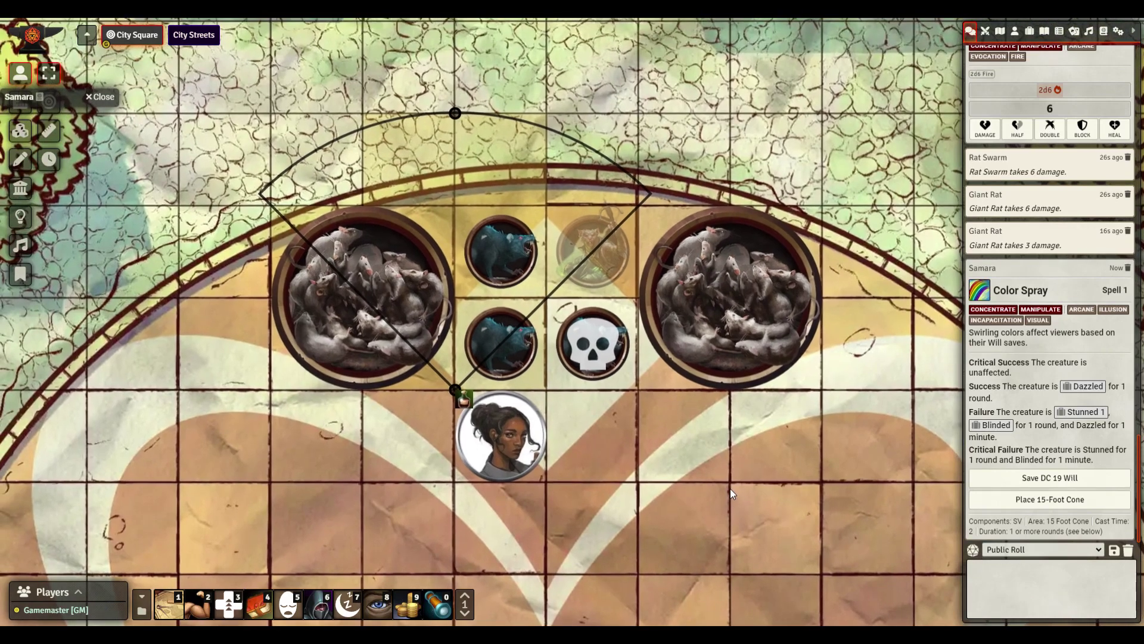
Apply the Dazzled condition to the Rat Swarm and both Giant Rats inside the Color Spray cone
{"action": "left_click_drag", "start_coordinate": [273, 163], "coordinate": [536, 378]}
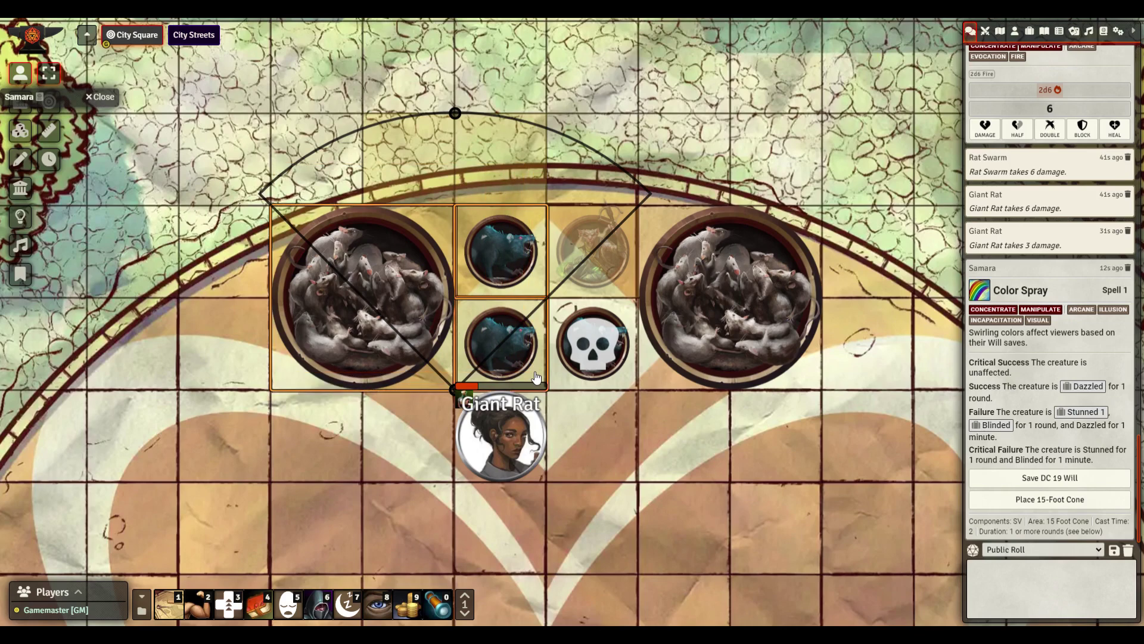
{"action": "right_click", "coordinate": [520, 239]}
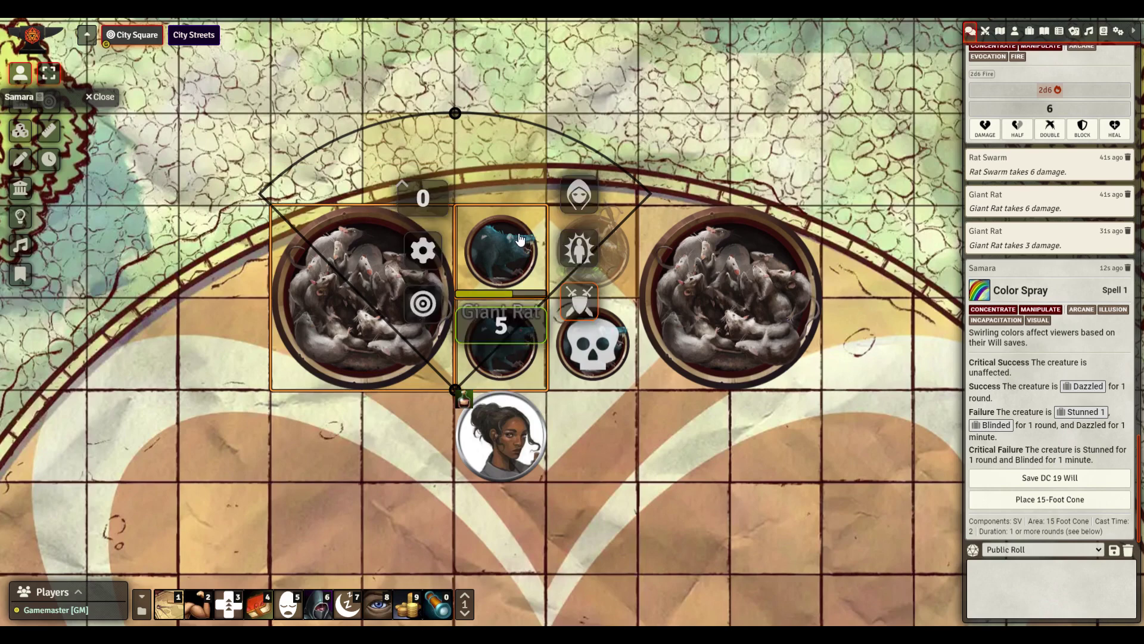
{"action": "left_click", "coordinate": [587, 246]}
{"action": "left_click", "coordinate": [662, 226]}
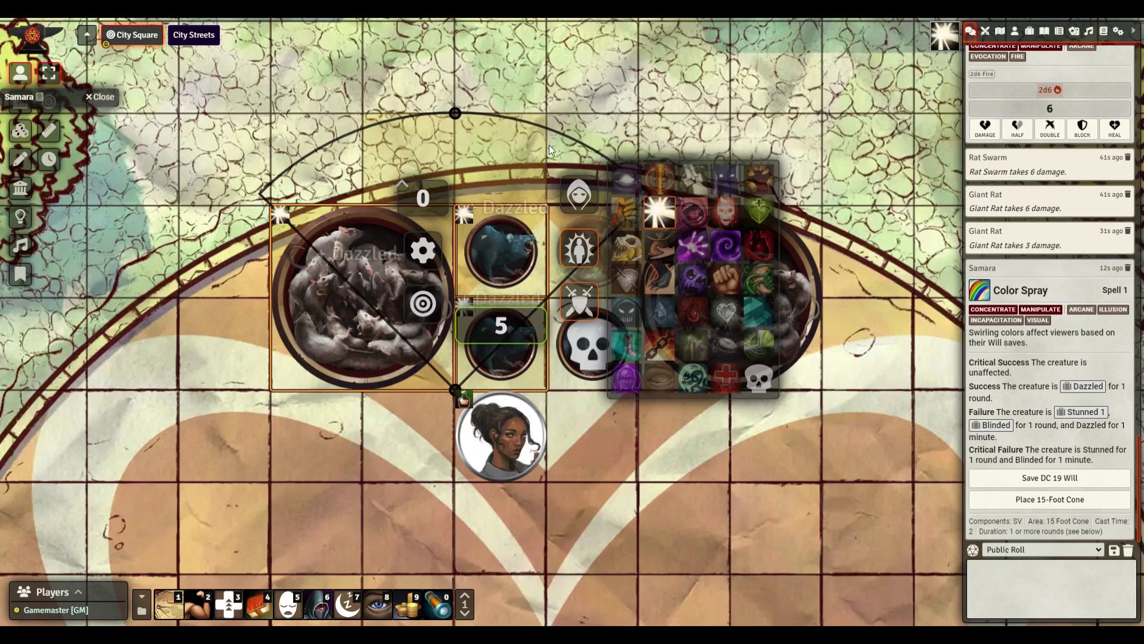
{"action": "left_click", "coordinate": [518, 152]}
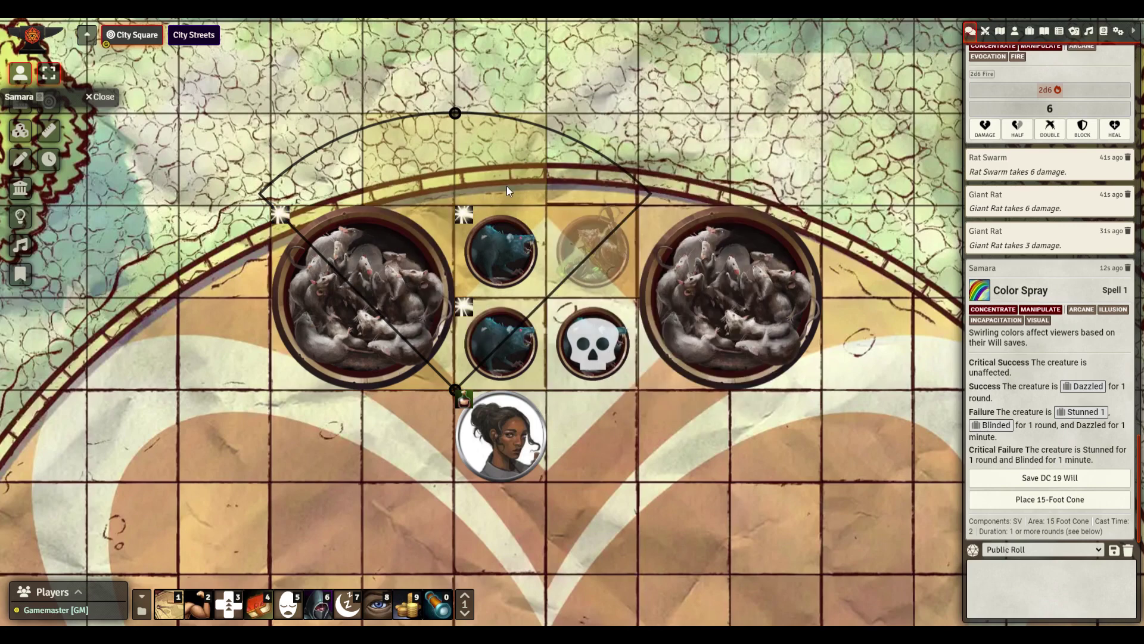
Review the earlier saving throw results for the Rat Swarm and Giant Rats in the chat log
{"action": "left_click_drag", "start_coordinate": [316, 144], "coordinate": [539, 360]}
{"action": "scroll", "coordinate": [1068, 282], "scroll_direction": "up", "scroll_amount": 5}
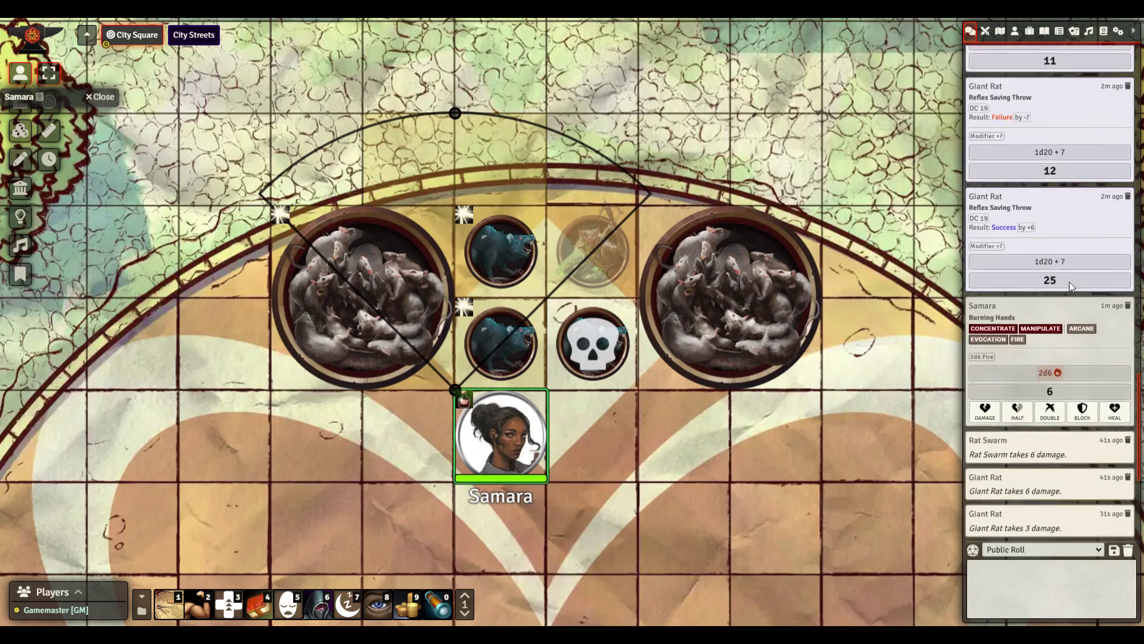
{"action": "scroll", "coordinate": [990, 185], "scroll_direction": "up", "scroll_amount": 2}
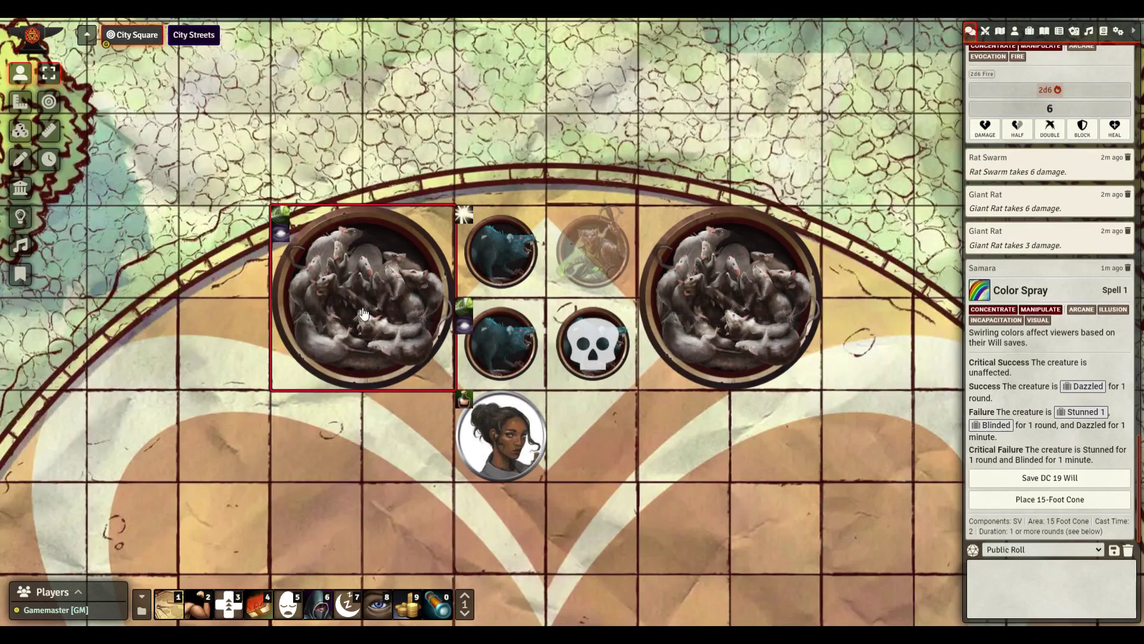
Expand Filth Fever on the Rat Swarm's sheet, post its DC 14 Fortitude save to chat, and close the sheet
{"action": "double_click", "coordinate": [364, 313]}
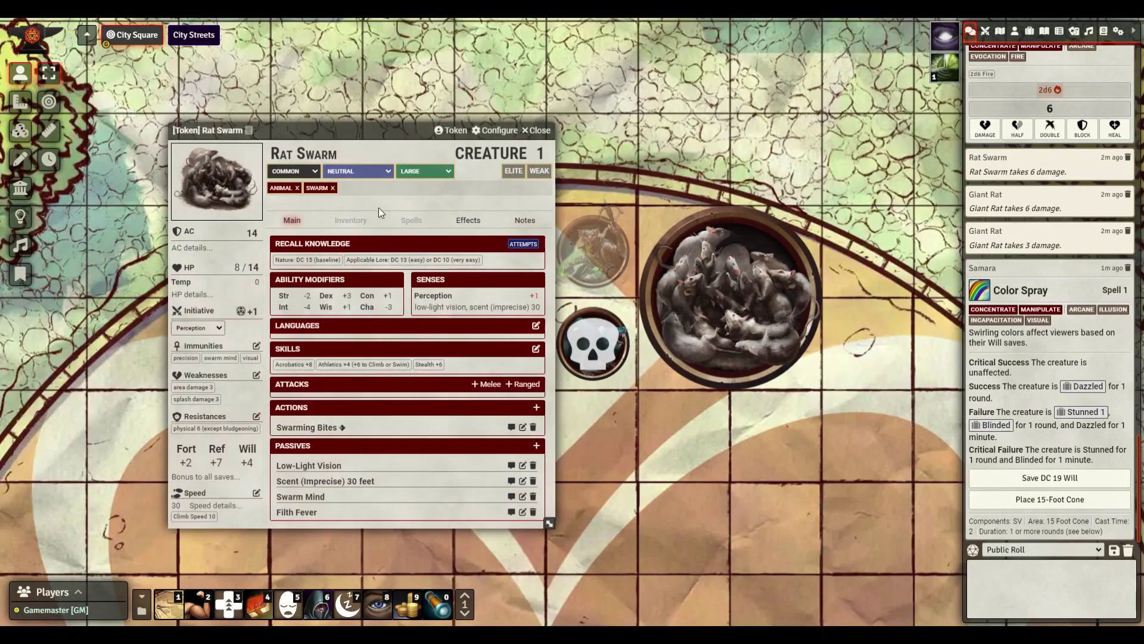
{"action": "left_click", "coordinate": [256, 486]}
{"action": "scroll", "coordinate": [316, 433], "scroll_direction": "down", "scroll_amount": 3}
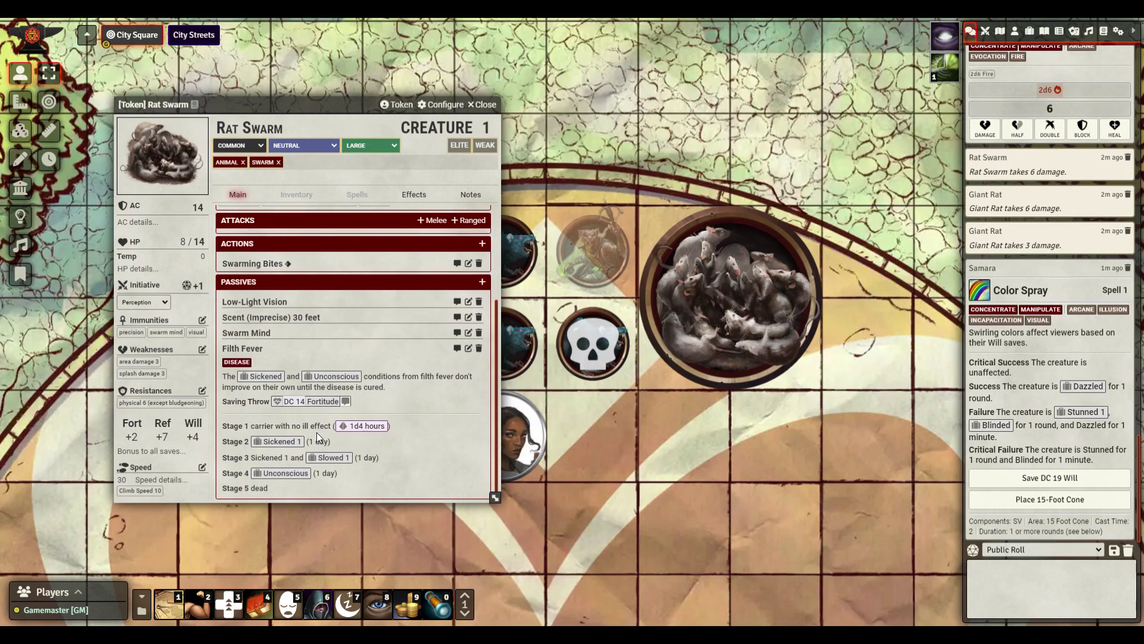
{"action": "left_click", "coordinate": [351, 404]}
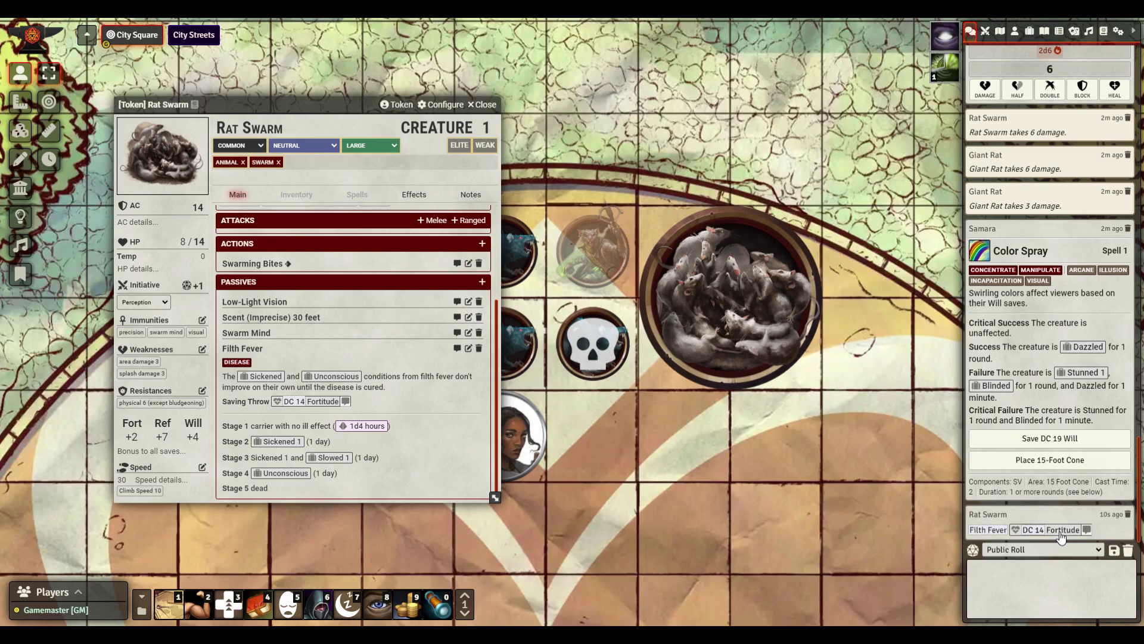
{"action": "left_click", "coordinate": [482, 105]}
Roll Samara's DC 14 Fortitude save against Filth Fever from chat, plus a plain Fortitude save from her character sheet
{"action": "left_click", "coordinate": [541, 460]}
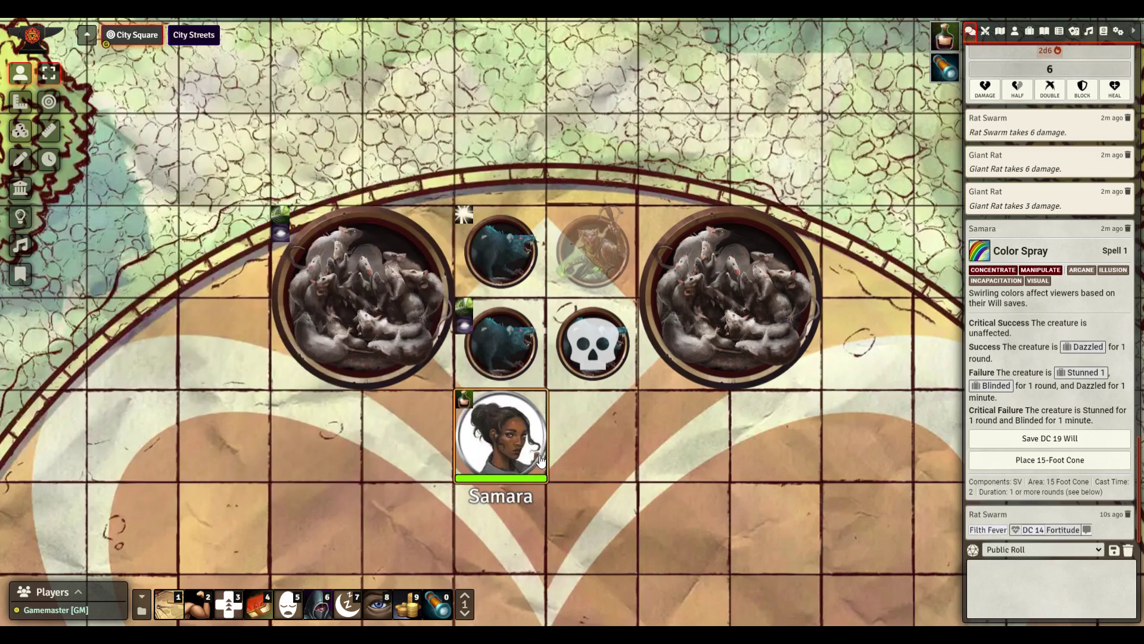
{"action": "left_click", "coordinate": [1054, 530]}
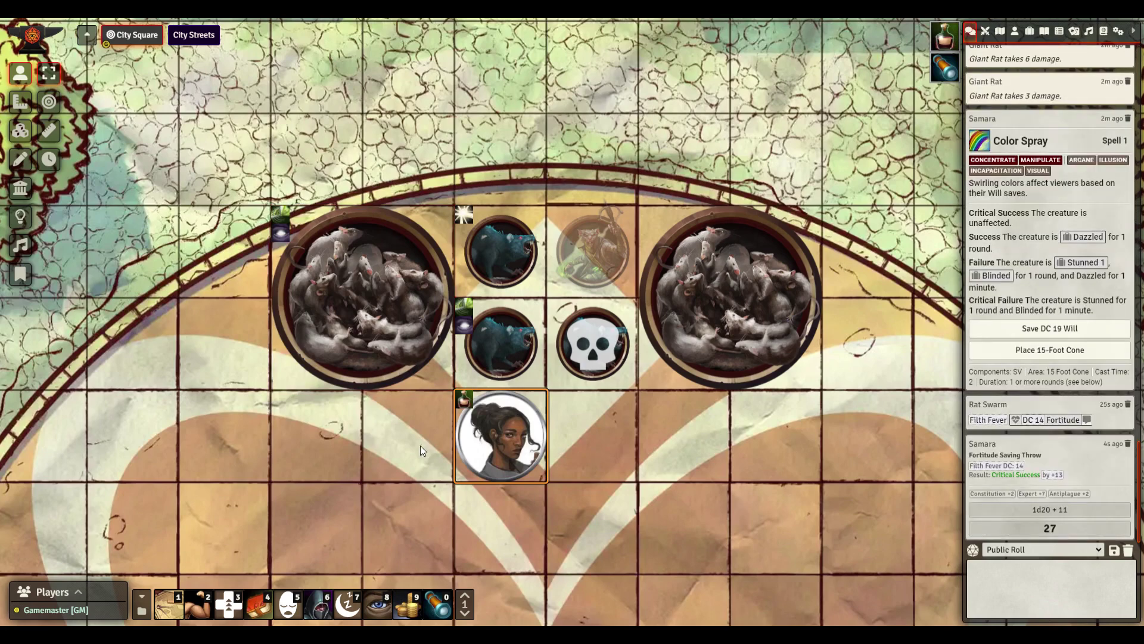
{"action": "double_click", "coordinate": [482, 428]}
{"action": "left_click", "coordinate": [34, 384]}
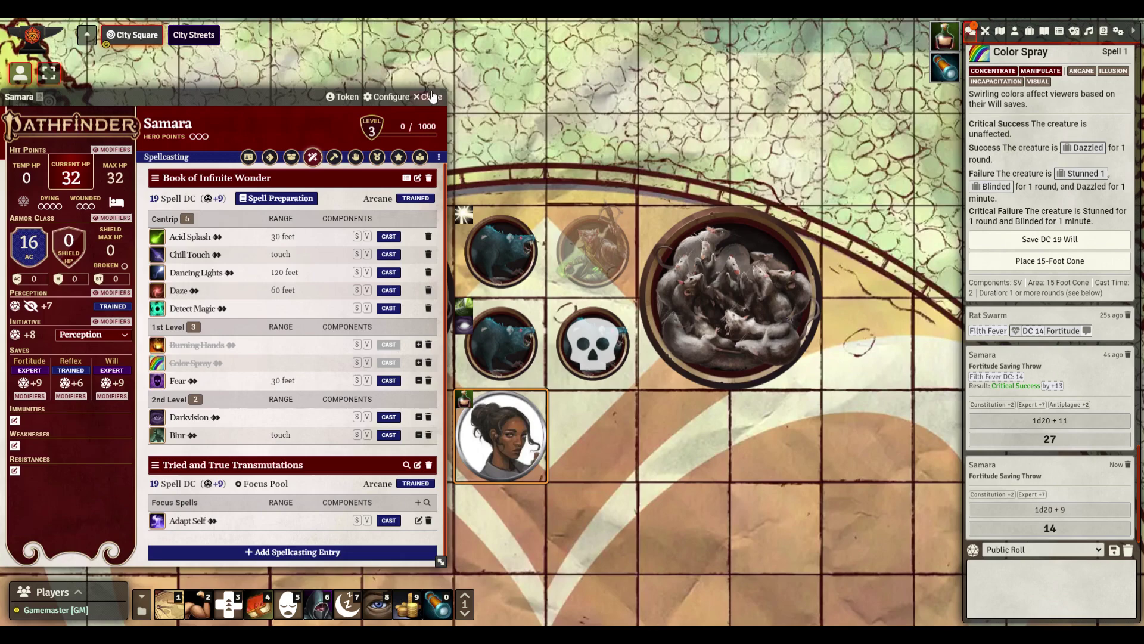
{"action": "left_click", "coordinate": [434, 97]}
Examine the Filth Fever passive and its Disease trait on the Rat Swarm's sheet
{"action": "double_click", "coordinate": [364, 258]}
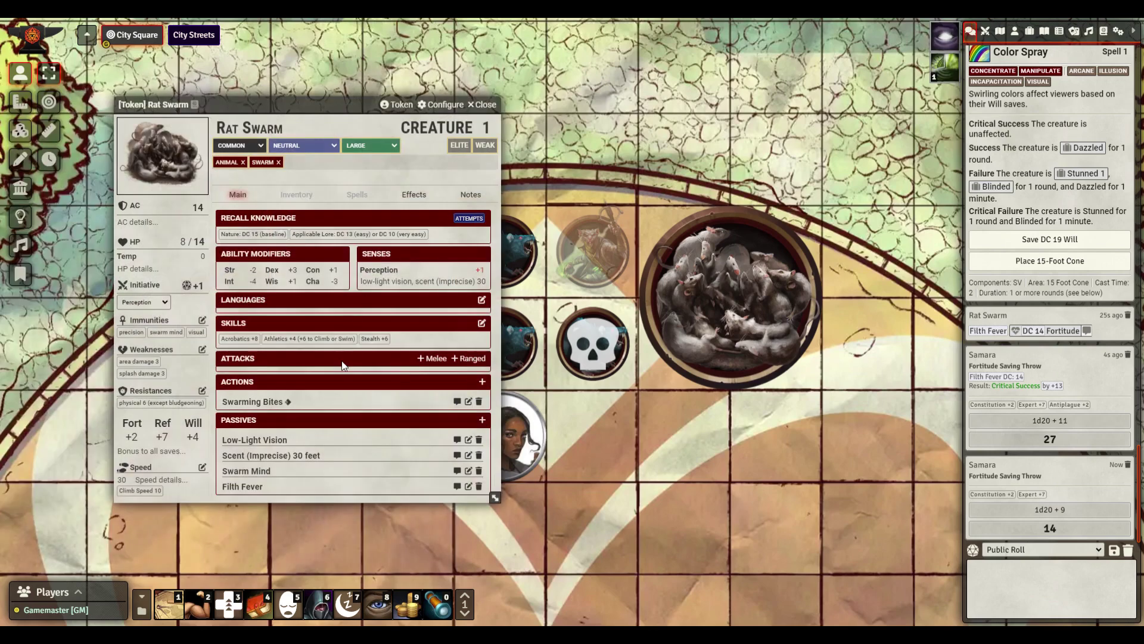
{"action": "left_click", "coordinate": [239, 487]}
{"action": "scroll", "coordinate": [334, 413], "scroll_direction": "down", "scroll_amount": 3}
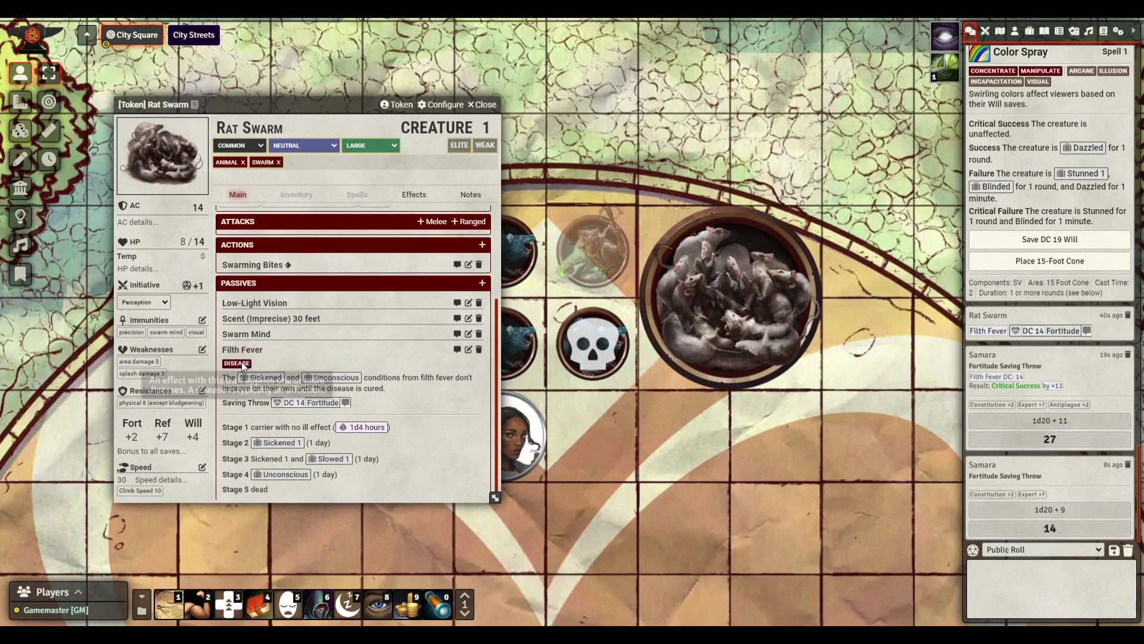
{"action": "scroll", "coordinate": [254, 352], "scroll_direction": "up", "scroll_amount": 1}
{"action": "scroll", "coordinate": [254, 350], "scroll_direction": "up", "scroll_amount": 2}
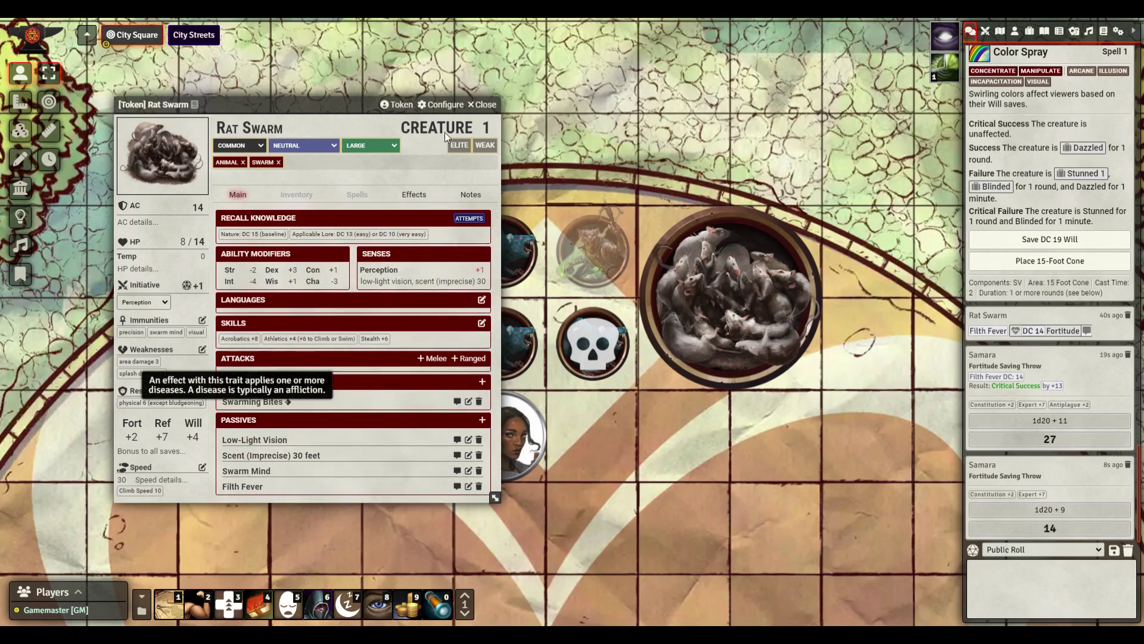
{"action": "left_click", "coordinate": [484, 105]}
{"action": "left_click", "coordinate": [519, 453]}
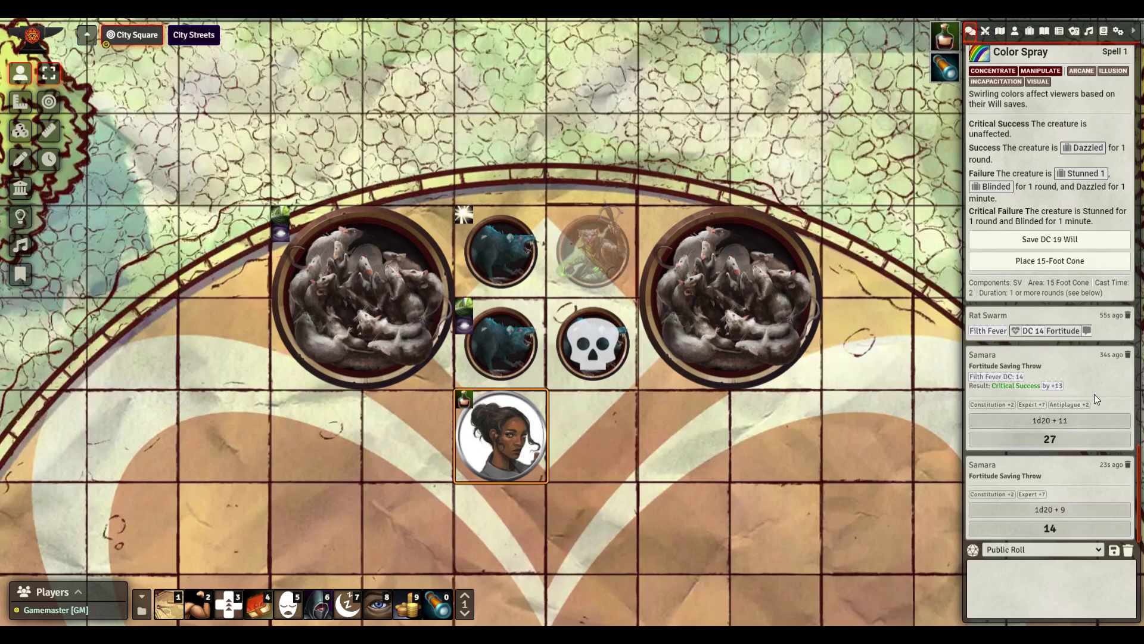
{"action": "double_click", "coordinate": [417, 327]}
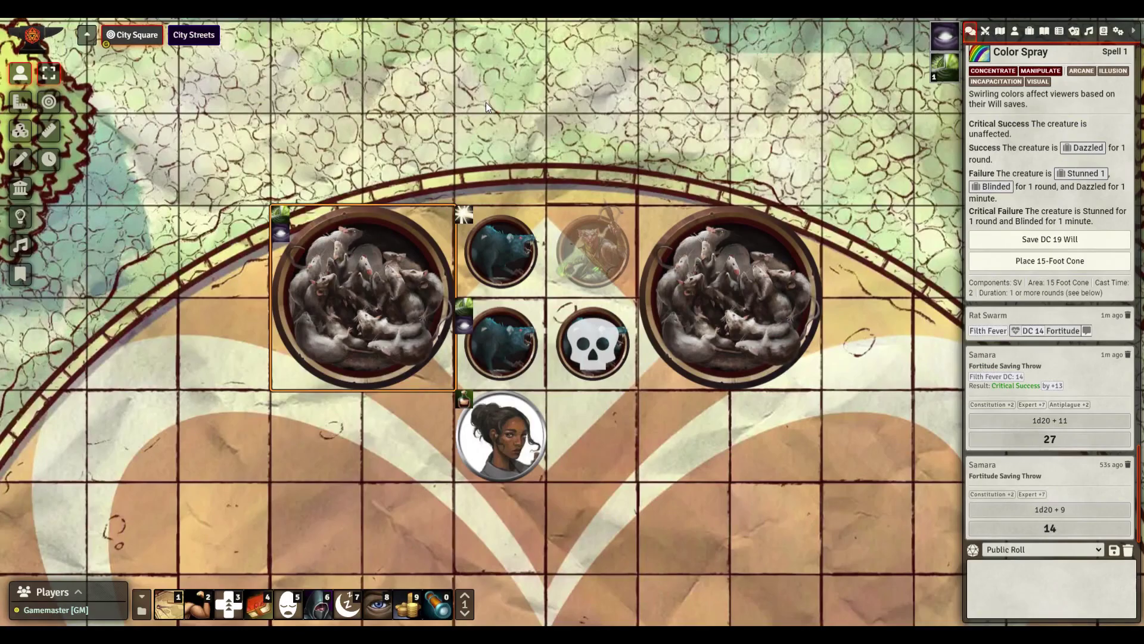
{"action": "left_click", "coordinate": [488, 105]}
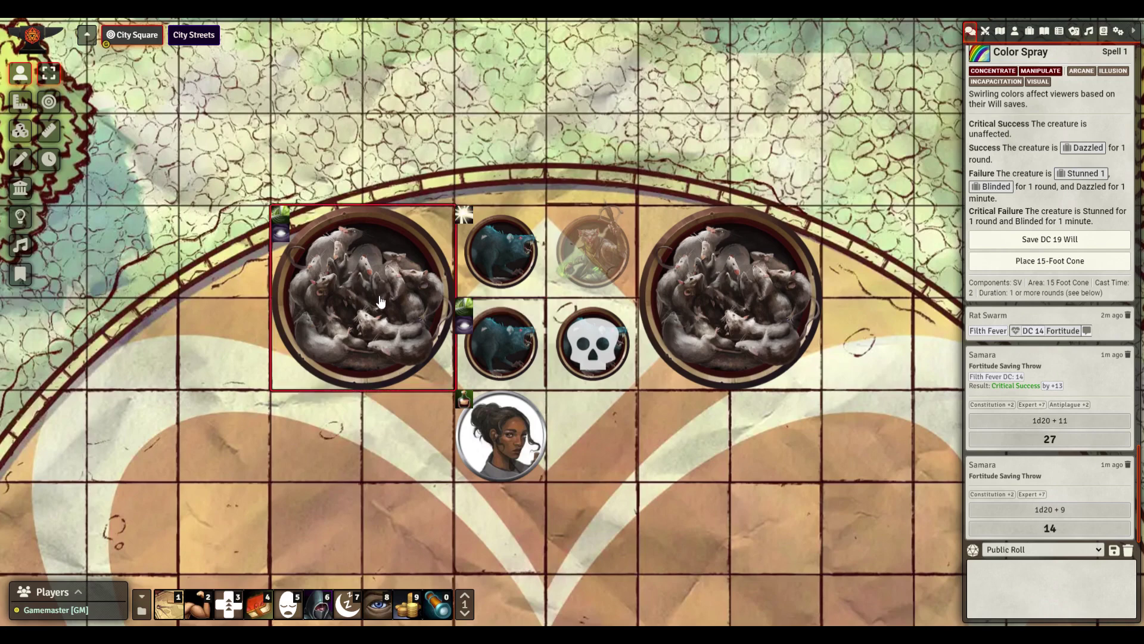
Move the Rat Swarm one square east onto the two Giant Rats and place it beneath their tokens
{"action": "left_click_drag", "start_coordinate": [371, 304], "coordinate": [460, 298]}
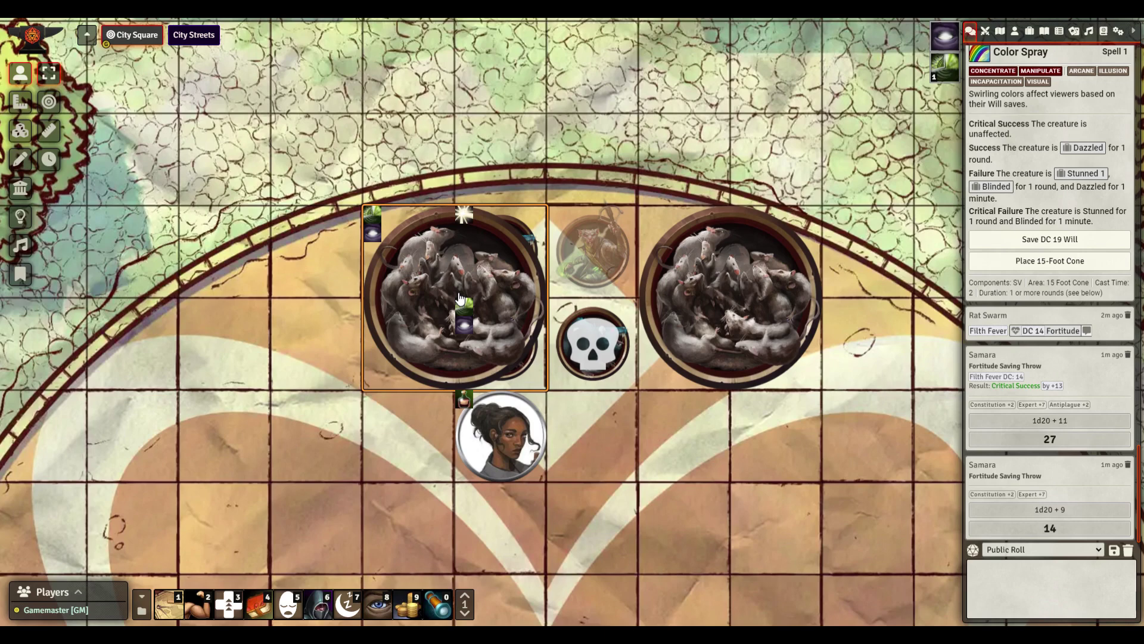
{"action": "left_click", "coordinate": [518, 148]}
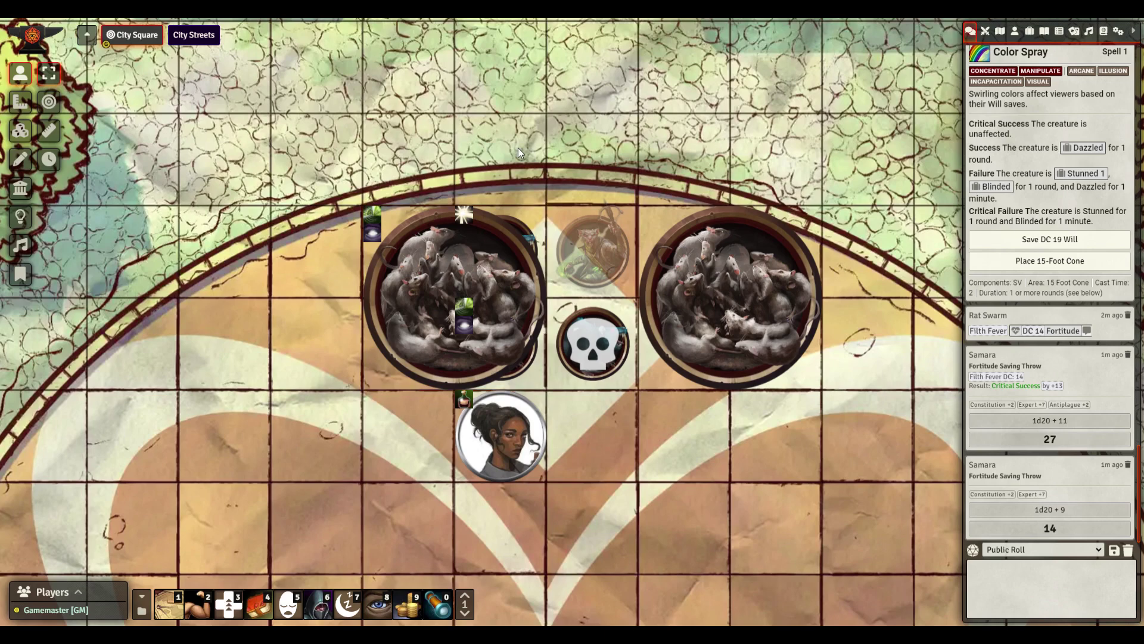
{"action": "left_click", "coordinate": [505, 278]}
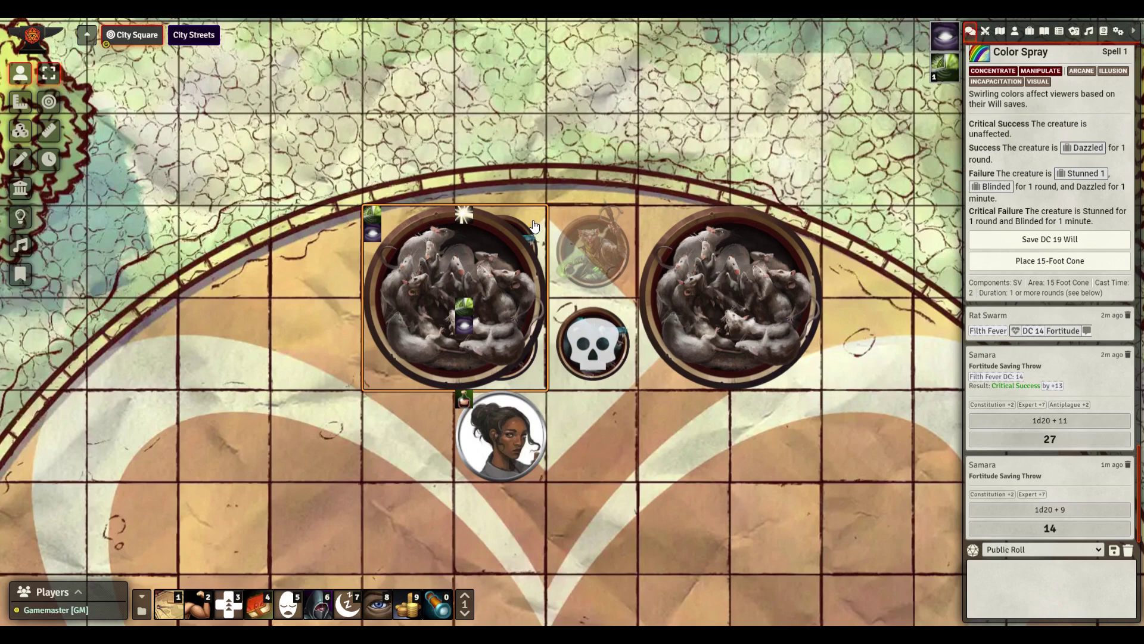
{"action": "left_click", "coordinate": [532, 198]}
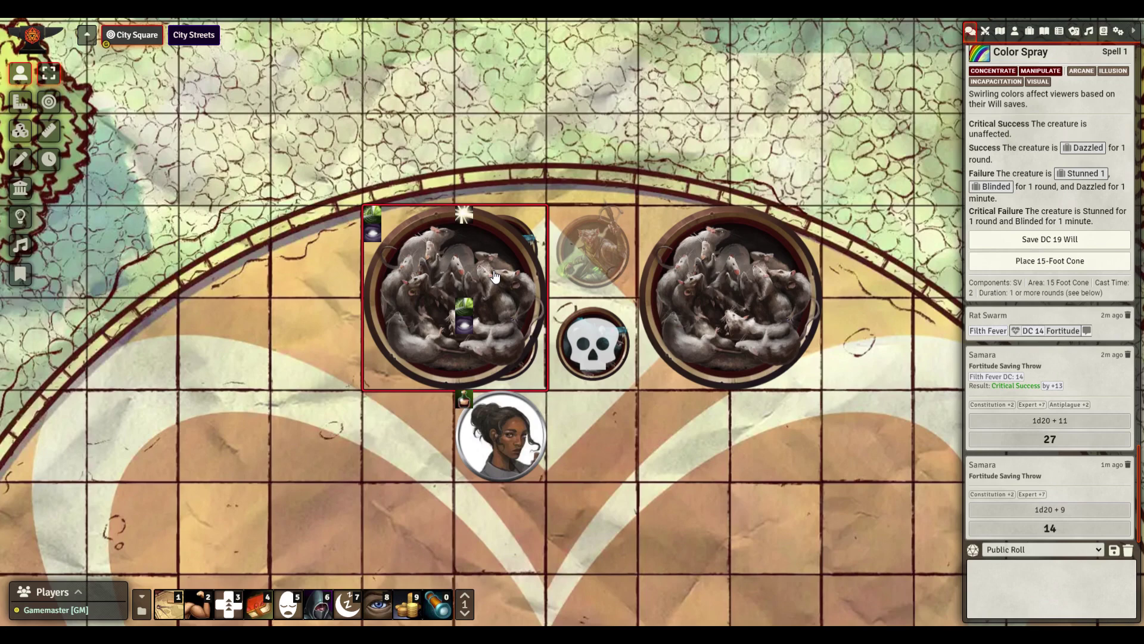
{"action": "key", "text": "z"}
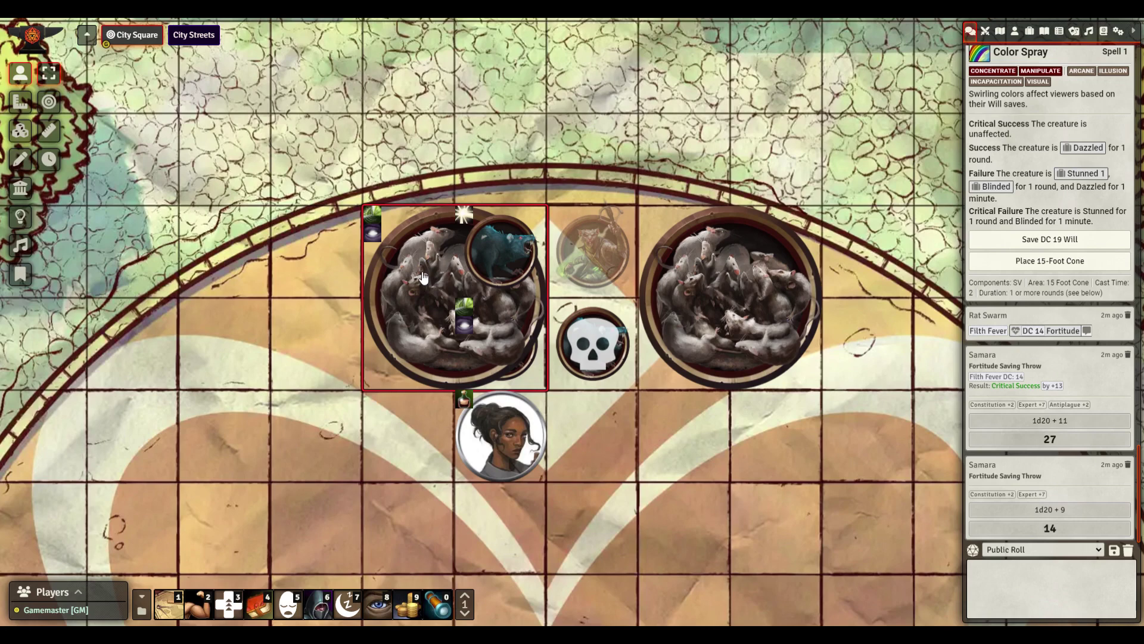
{"action": "key", "text": "bracketleft"}
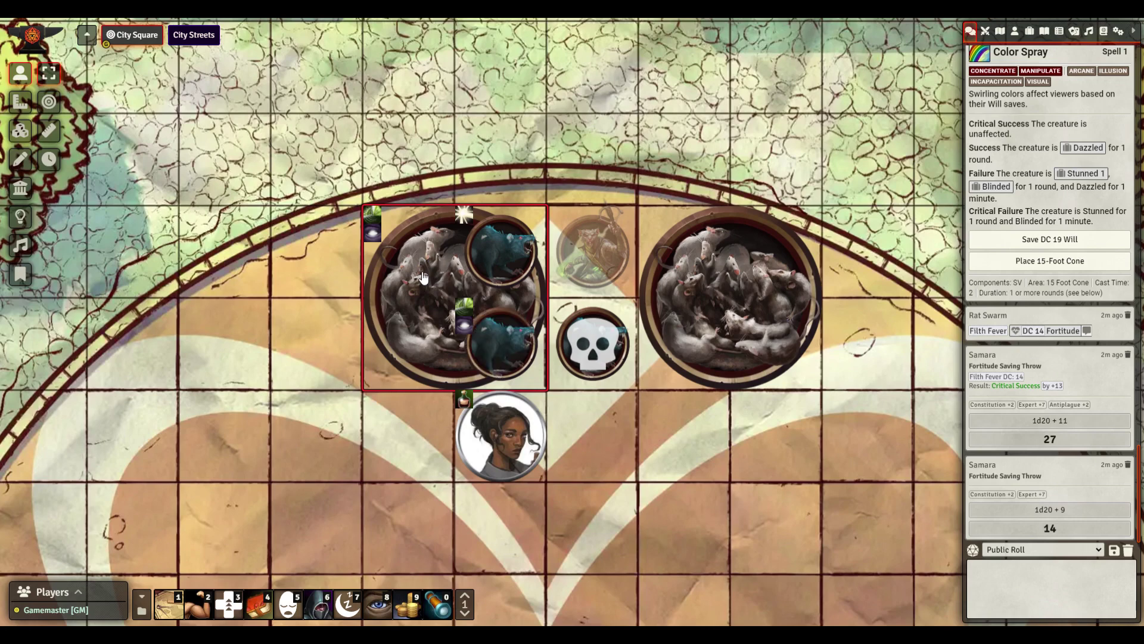
View the upper Giant Rat's sheet and the Rat Swarm's sheet from their overlapping tokens, closing each one
{"action": "left_click", "coordinate": [507, 258]}
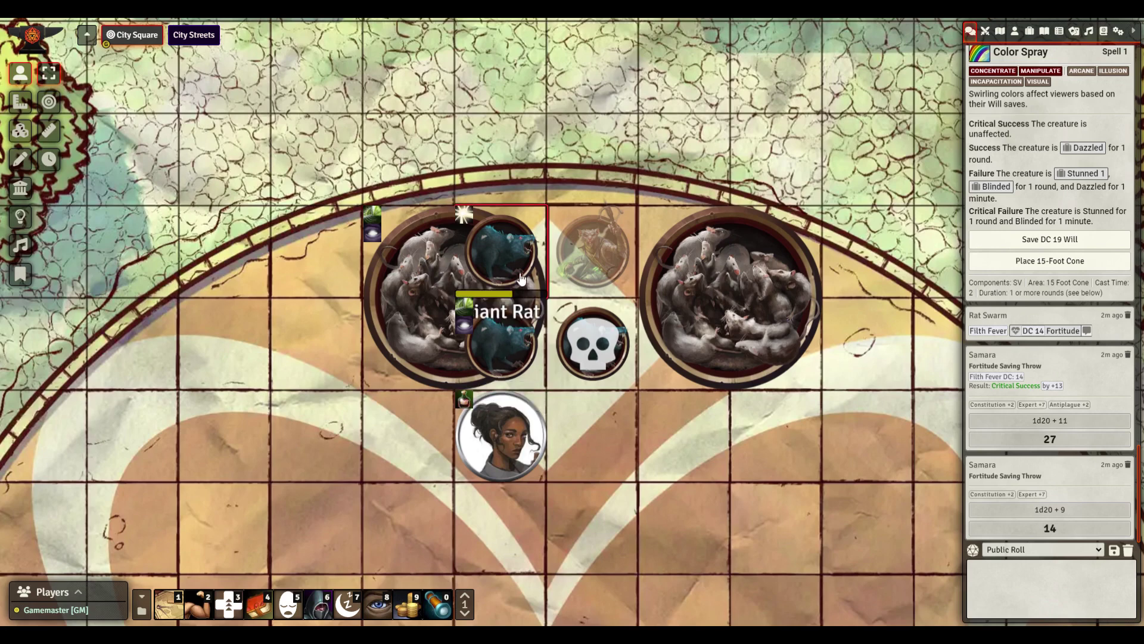
{"action": "double_click", "coordinate": [511, 266]}
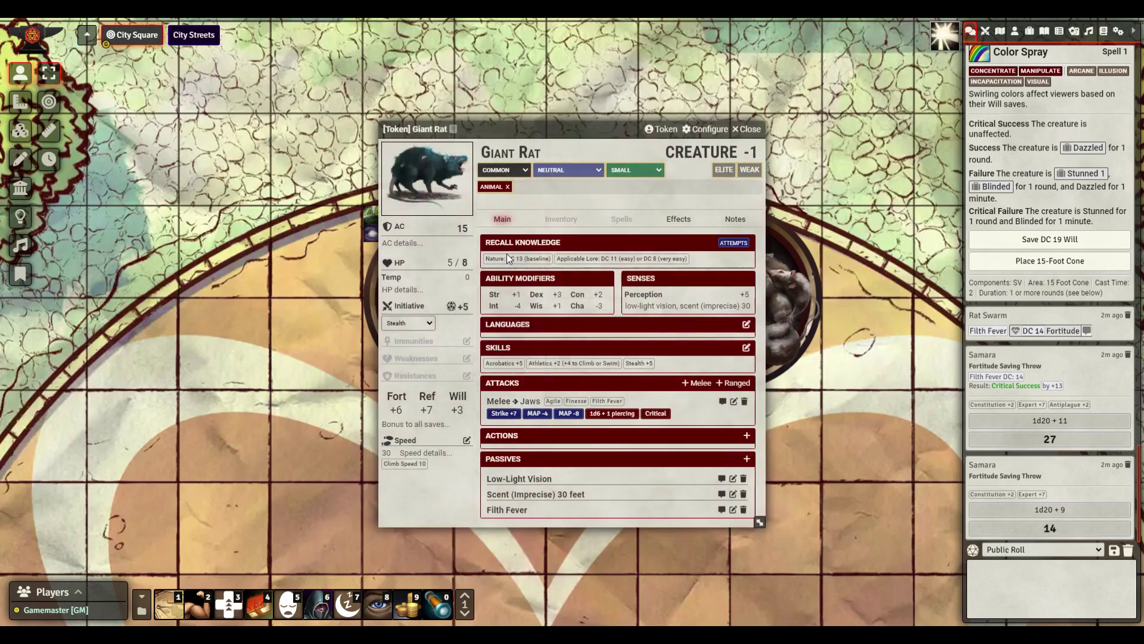
{"action": "left_click", "coordinate": [749, 115]}
{"action": "left_click", "coordinate": [451, 305]}
{"action": "double_click", "coordinate": [450, 305]}
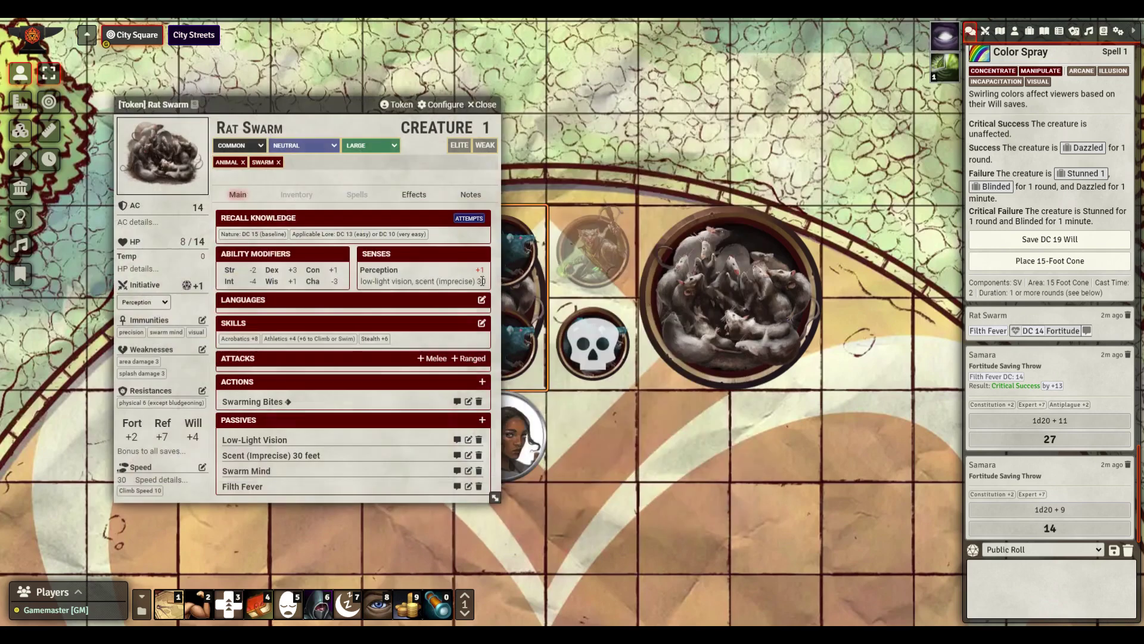
{"action": "left_click", "coordinate": [496, 104]}
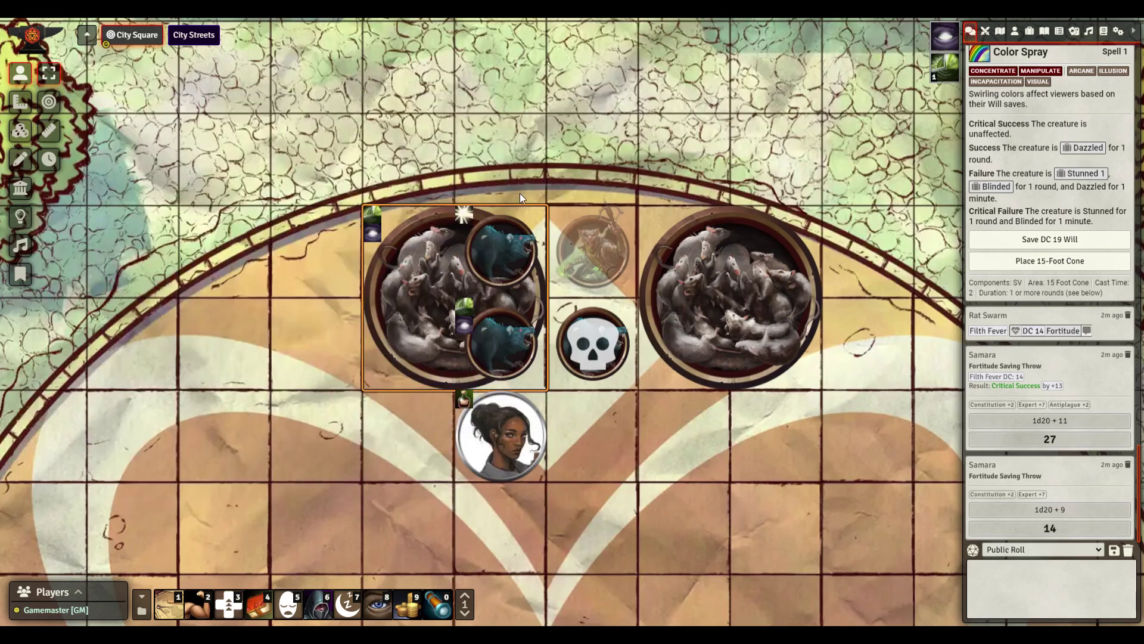